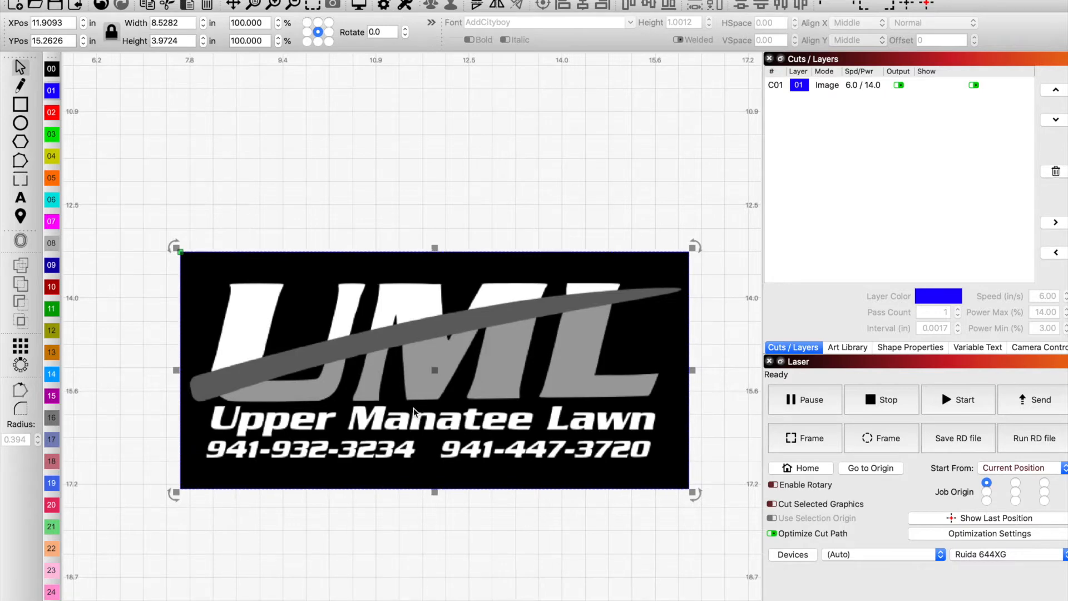
- Open Trace Image for the black UML logo graphic and fade the image behind the trace lines
key(alt+t)
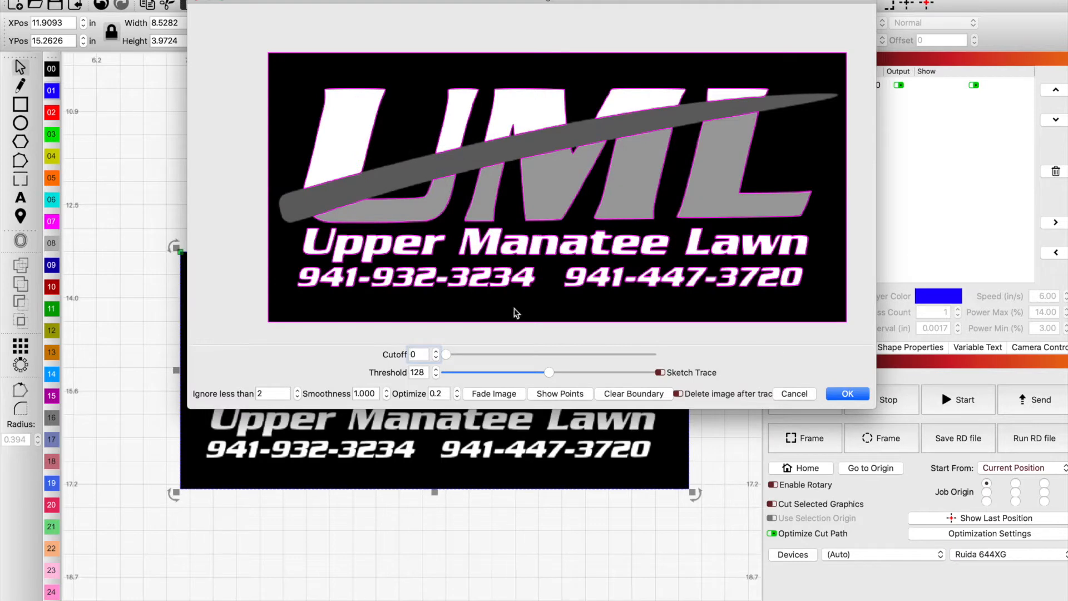
drag(478, 4, 403, 67)
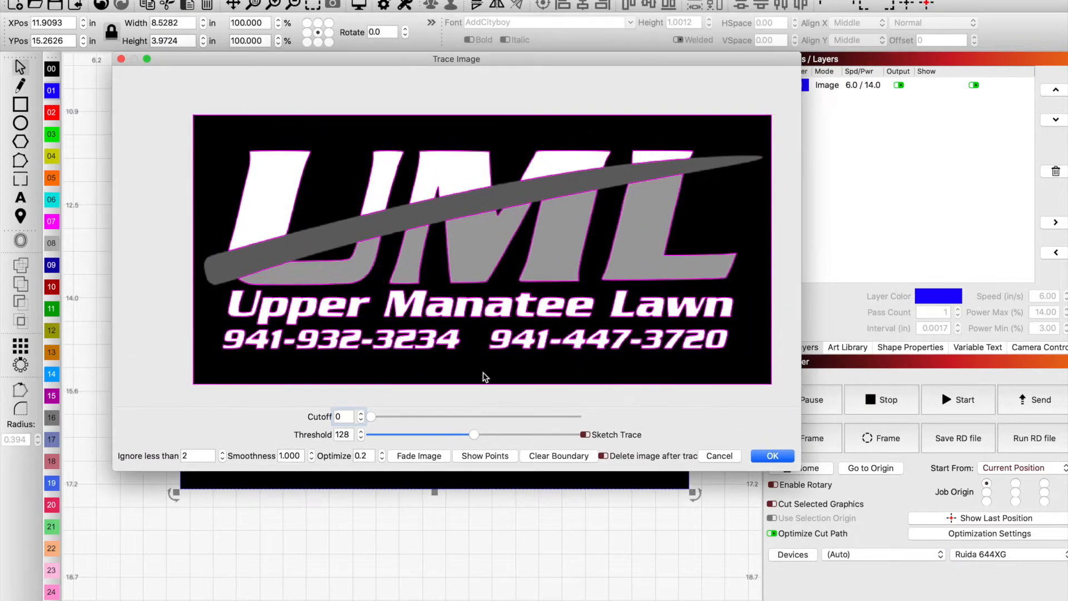
click(440, 456)
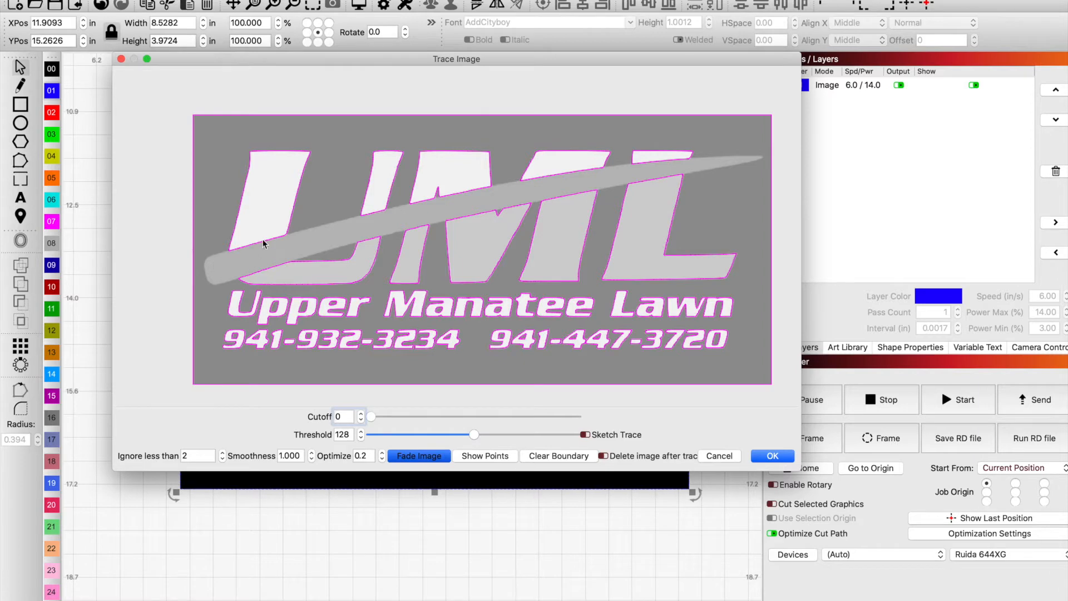
scroll(269, 222, up, 2)
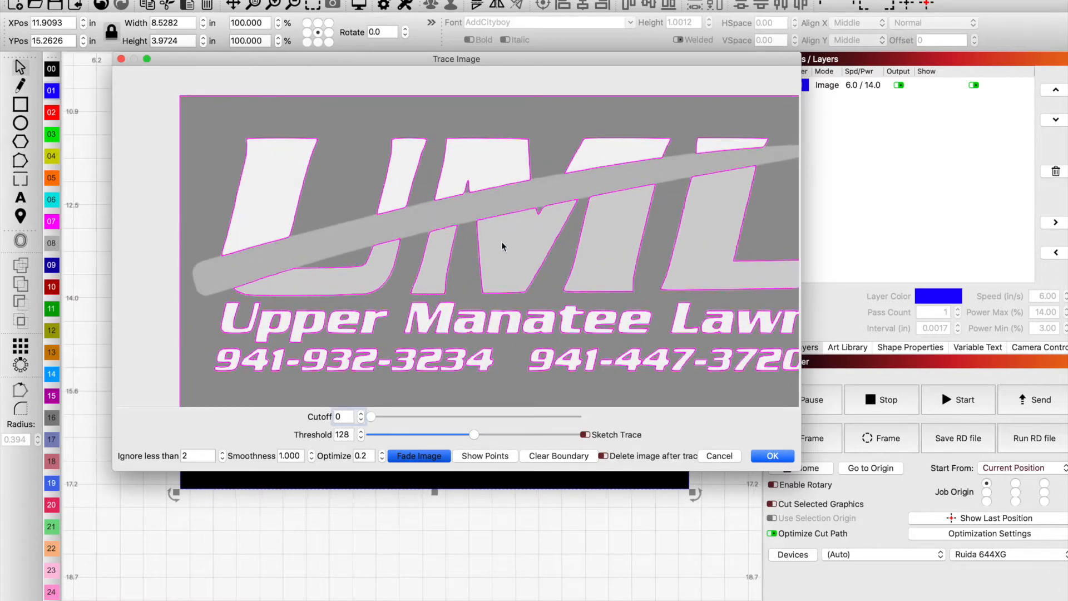
scroll(265, 267, down, 2)
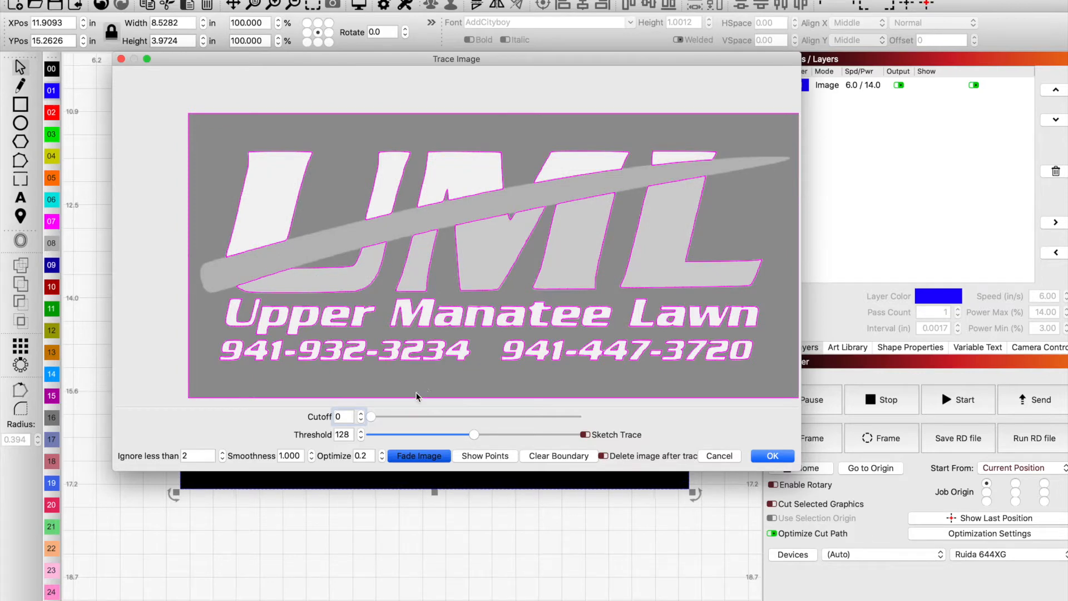
- Set the trace threshold to 85 so the swoosh is included in the outline, and create the trace
click(477, 436)
mouse_move(477, 435)
mouse_down()
mouse_move(503, 434)
mouse_move(436, 434)
mouse_up()
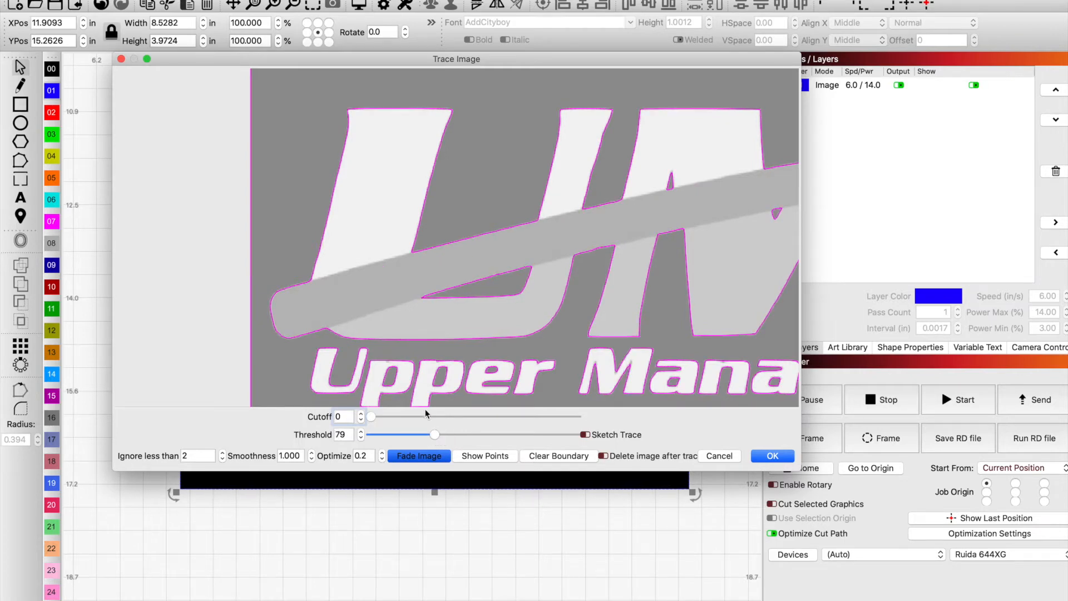
scroll(344, 353, up, 3)
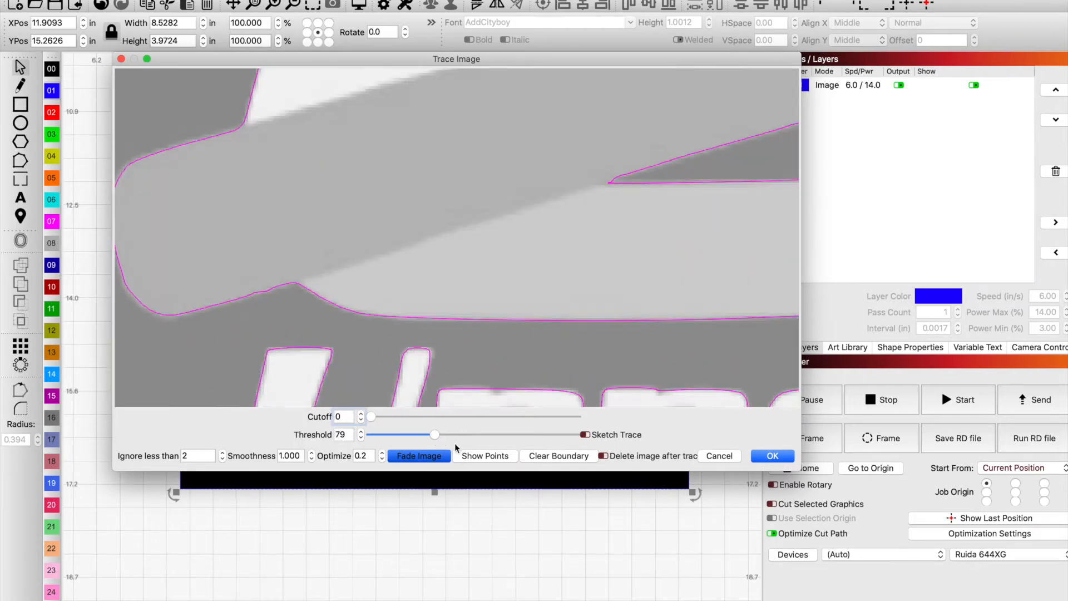
click(440, 437)
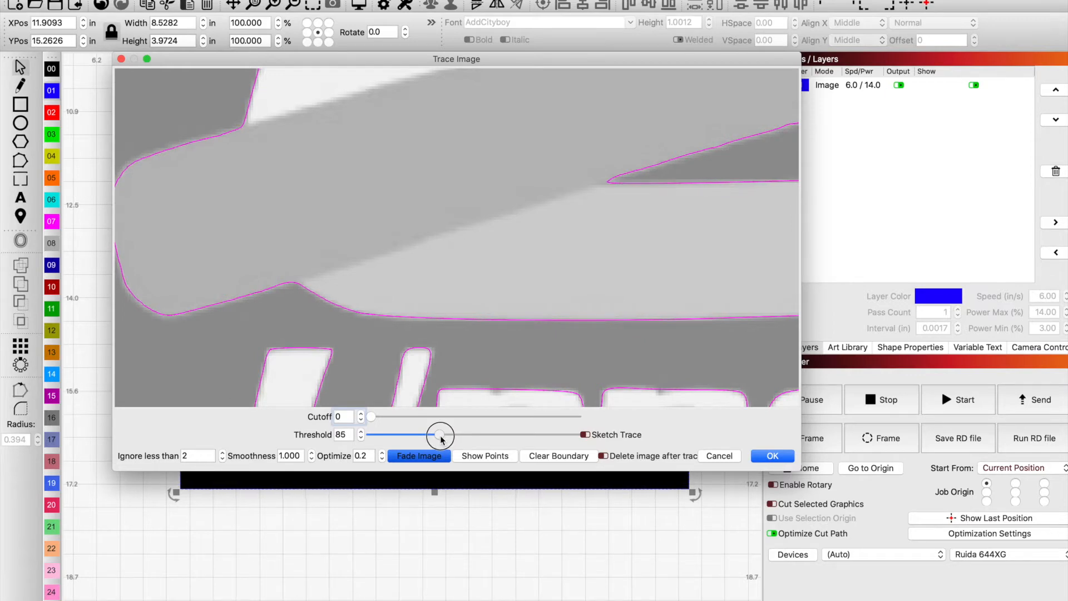
scroll(465, 325, down, 4)
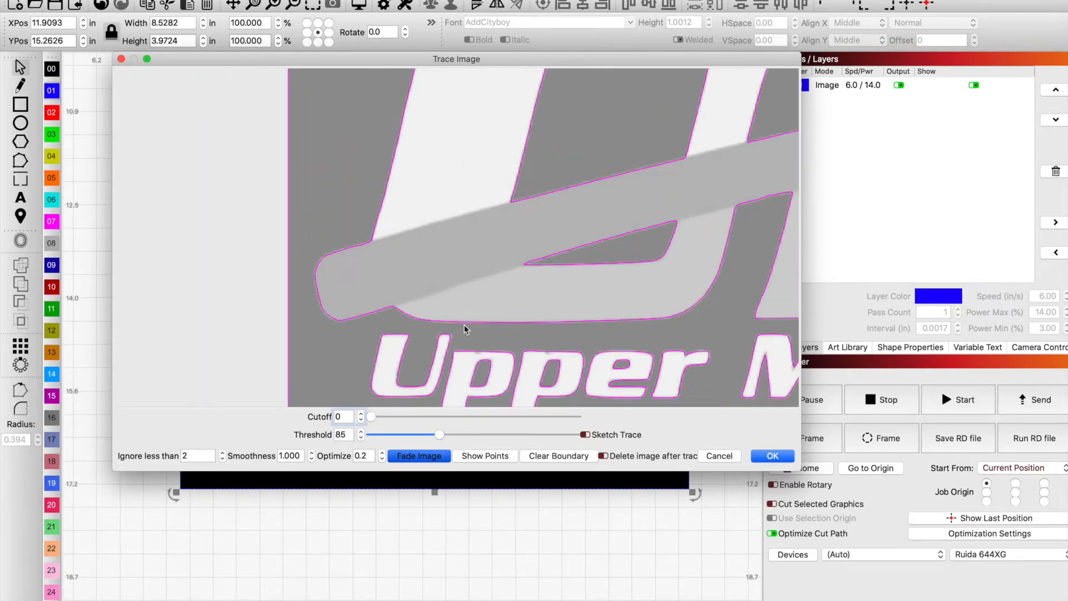
scroll(565, 298, down, 3)
scroll(576, 285, up, 2)
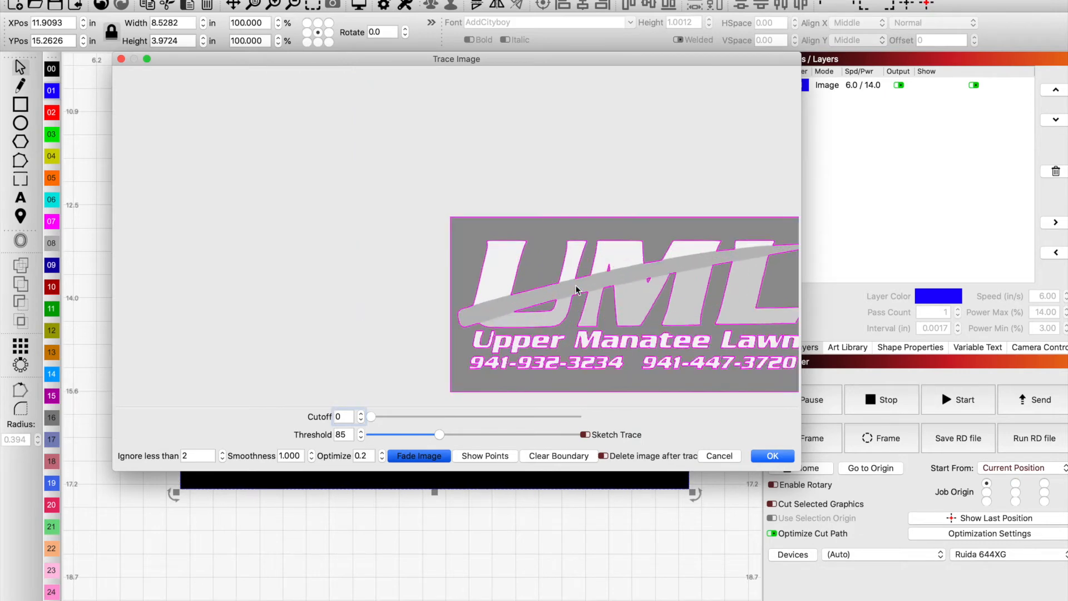
scroll(582, 301, up, 1)
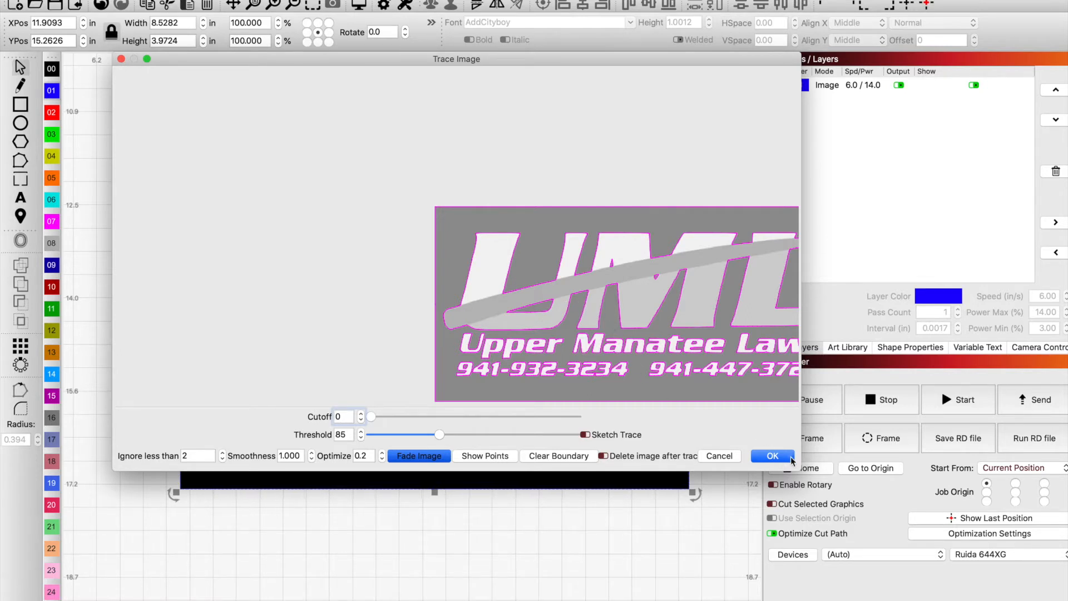
click(772, 456)
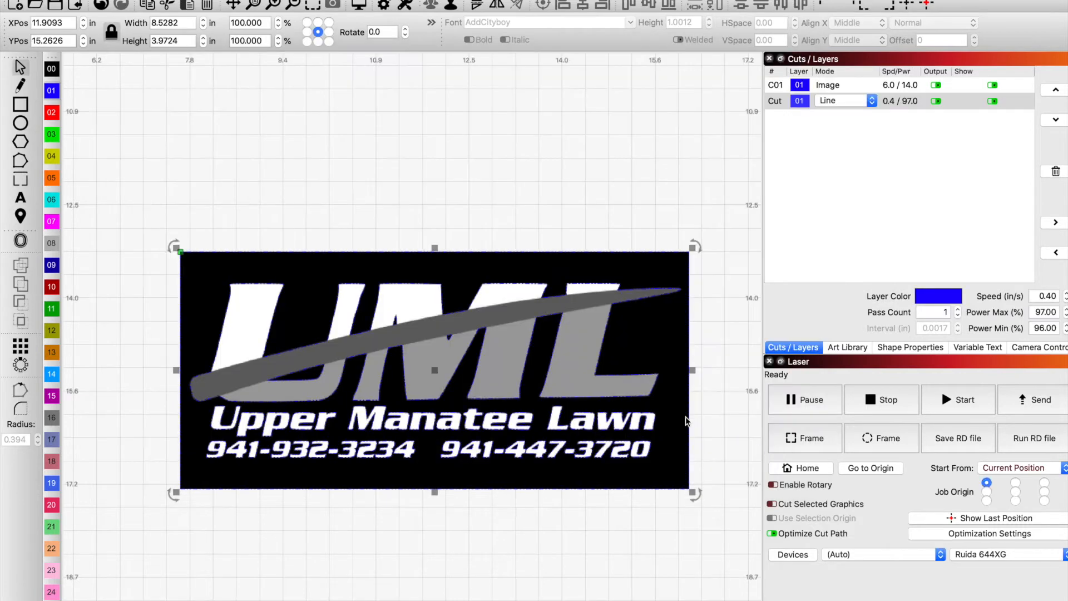
- Move the source image off the traced outline, up to about X 9.68, Y 8.69 in
mouse_move(558, 387)
mouse_down()
mouse_move(683, 203)
mouse_move(625, 158)
mouse_up()
scroll(572, 404, down, 4)
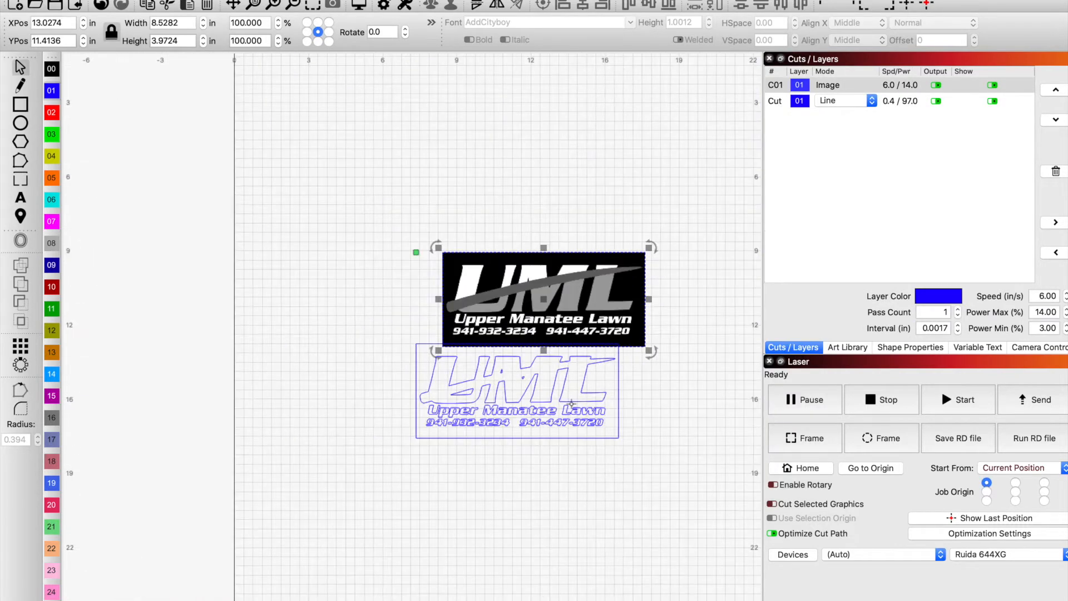
drag(545, 299, 465, 233)
- Assign the traced outline to layer 00 and turn off output for the image layer 01
mouse_move(399, 317)
mouse_down()
mouse_move(636, 467)
mouse_move(679, 482)
mouse_up()
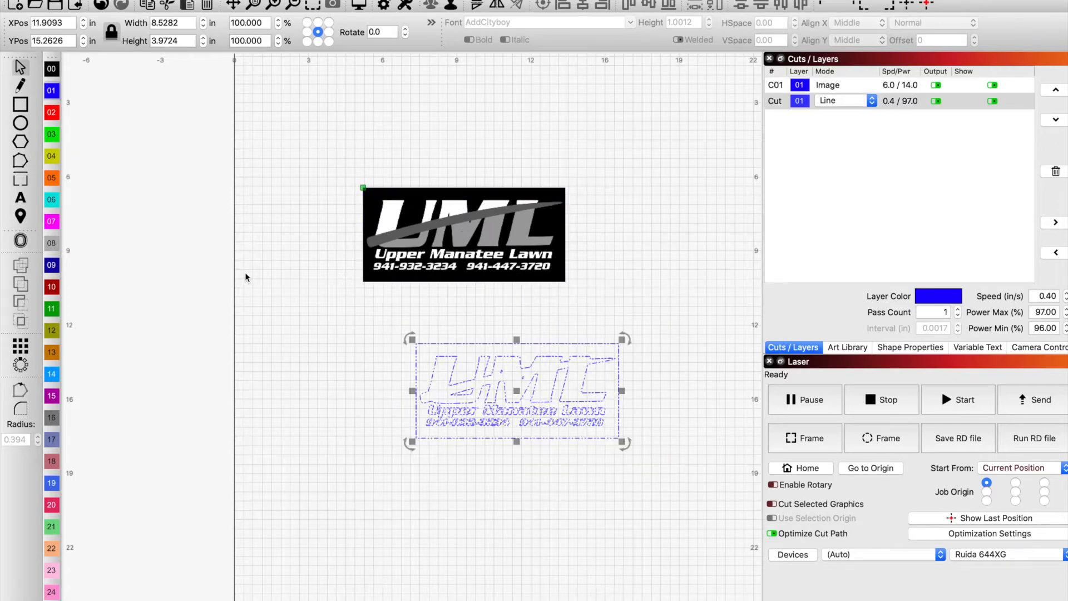
click(51, 69)
click(321, 444)
click(941, 101)
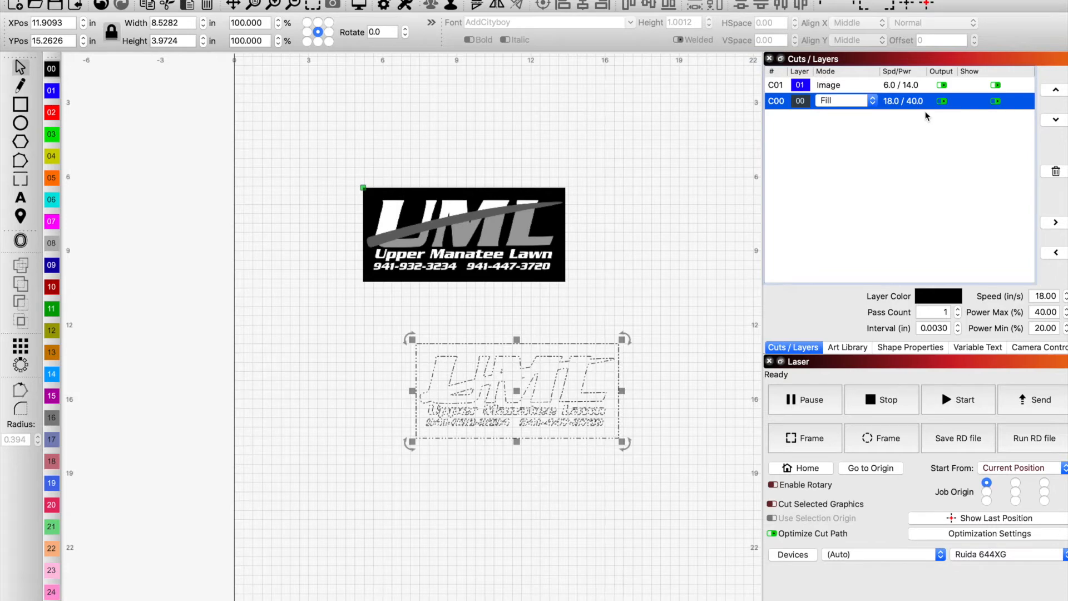
click(941, 85)
click(588, 284)
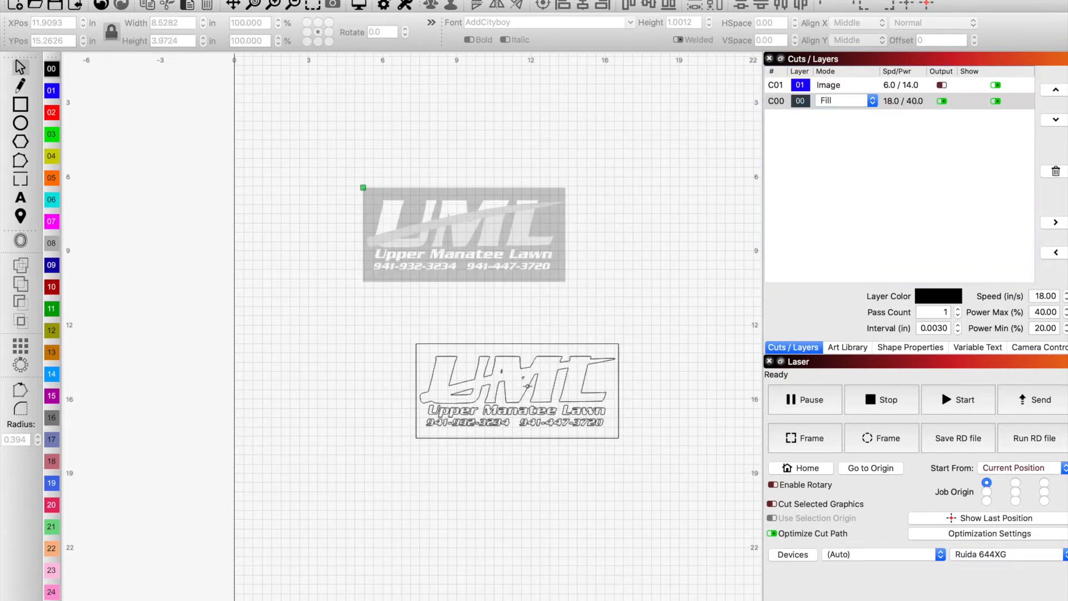
- Ungroup the traced outline and delete its outer rectangular border
click(606, 344)
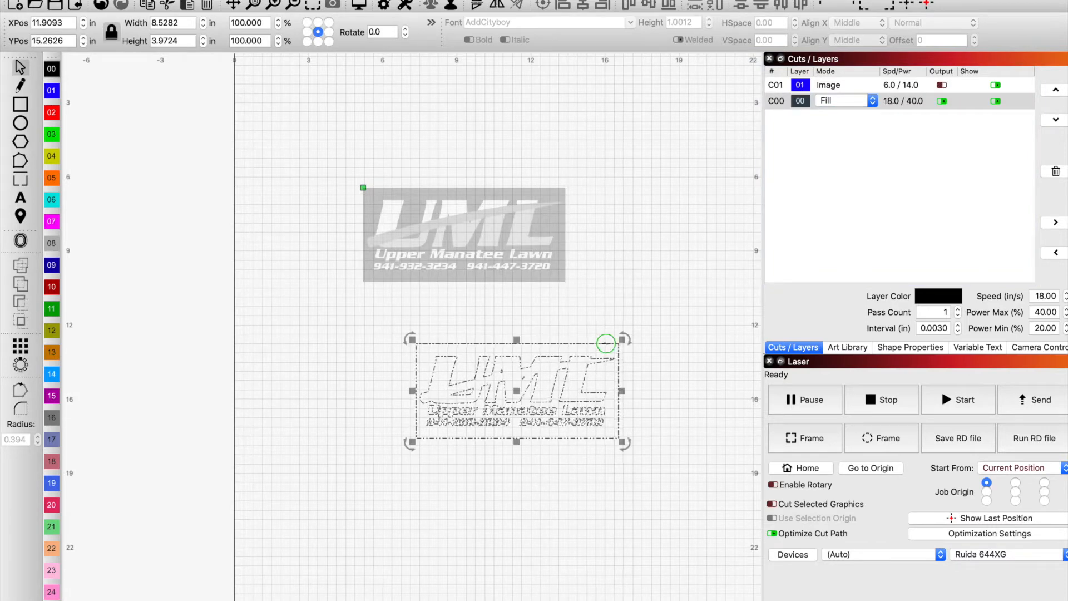
right_click(607, 345)
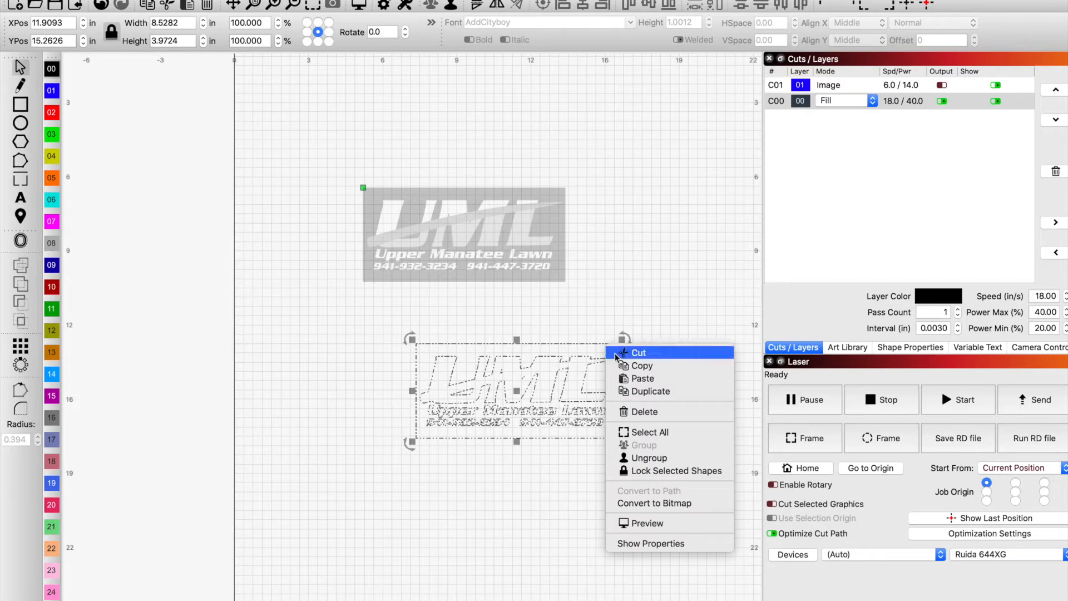
click(650, 457)
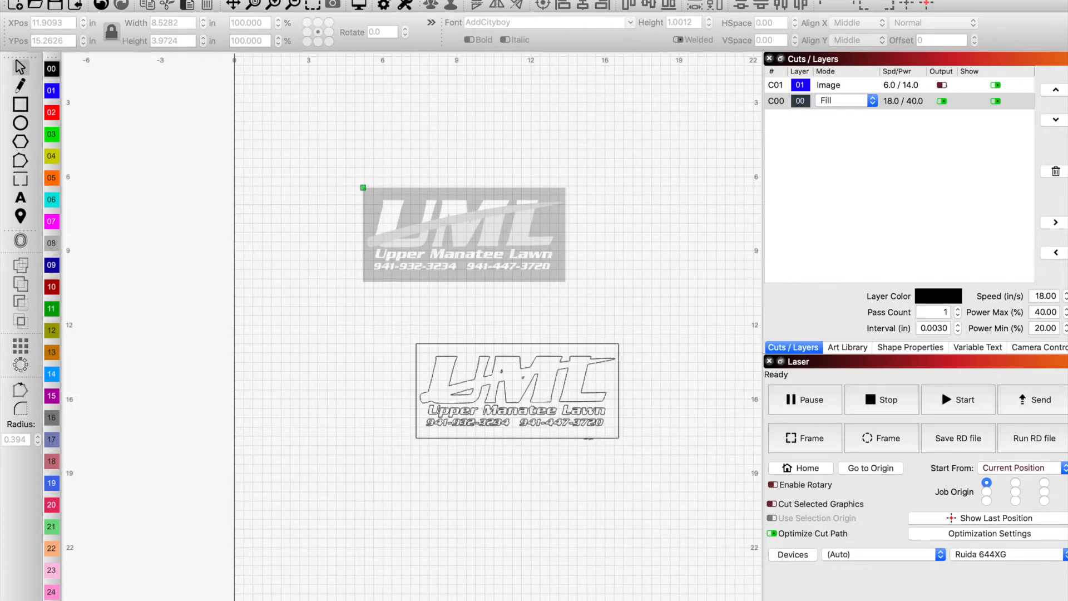
click(590, 438)
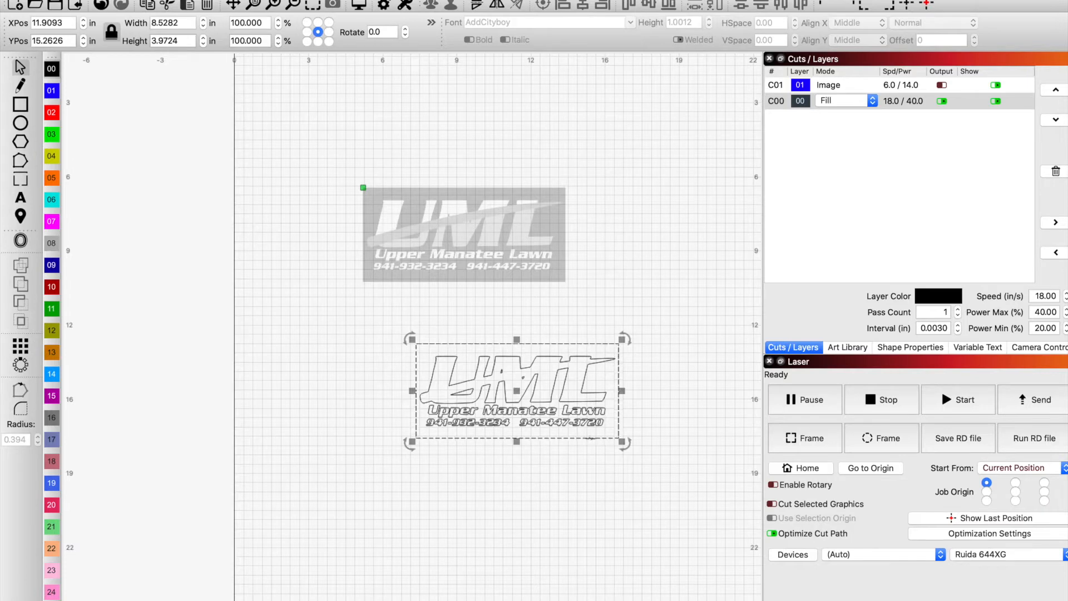
key(Delete)
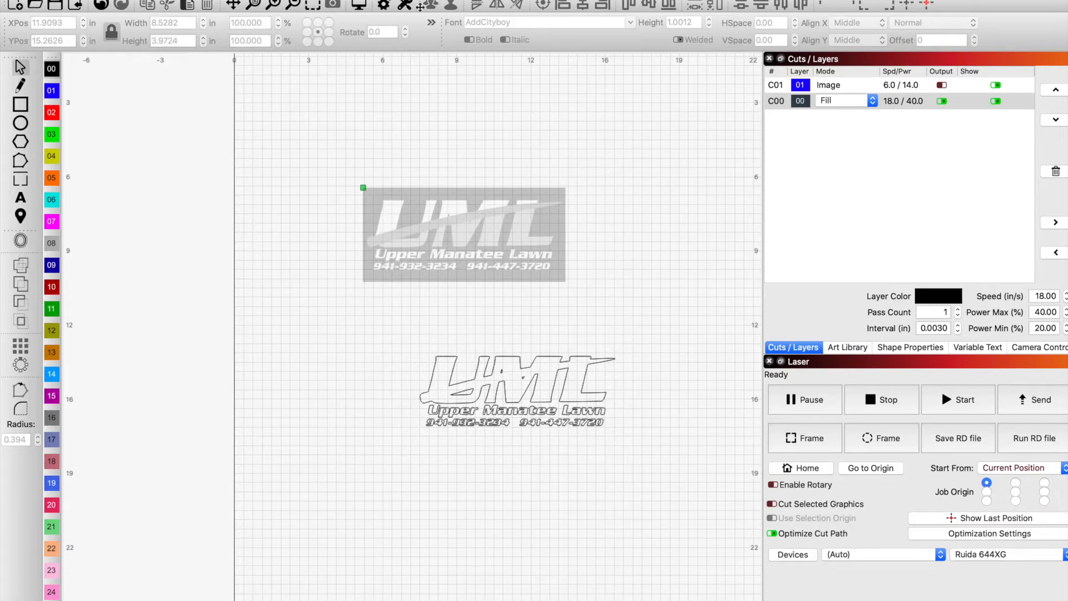
- Preview the filled engraving of the traced UML logo, then close the preview
click(361, 7)
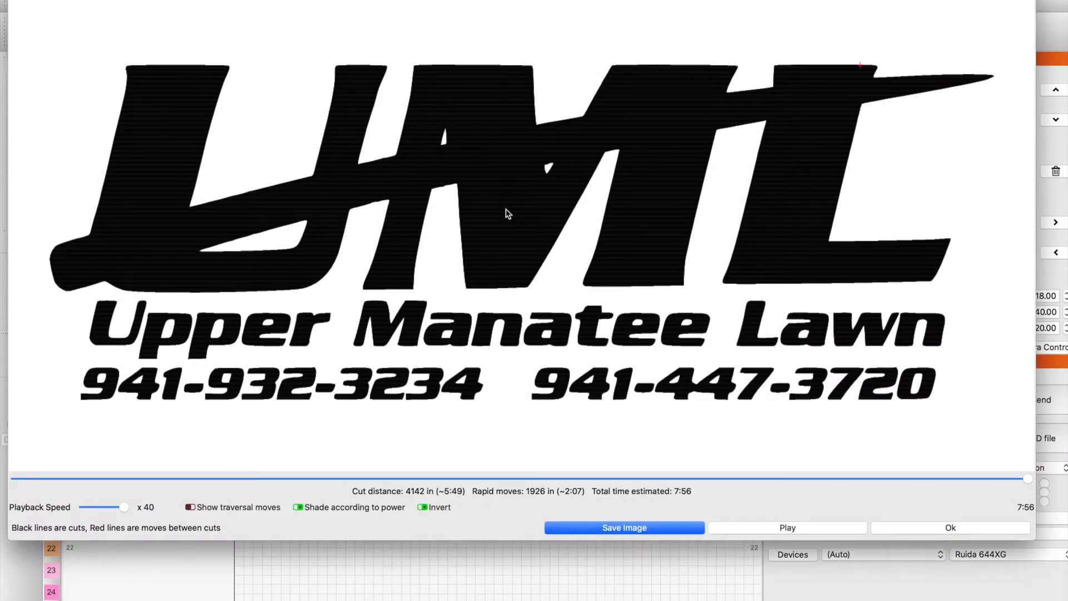
scroll(538, 259, down, 2)
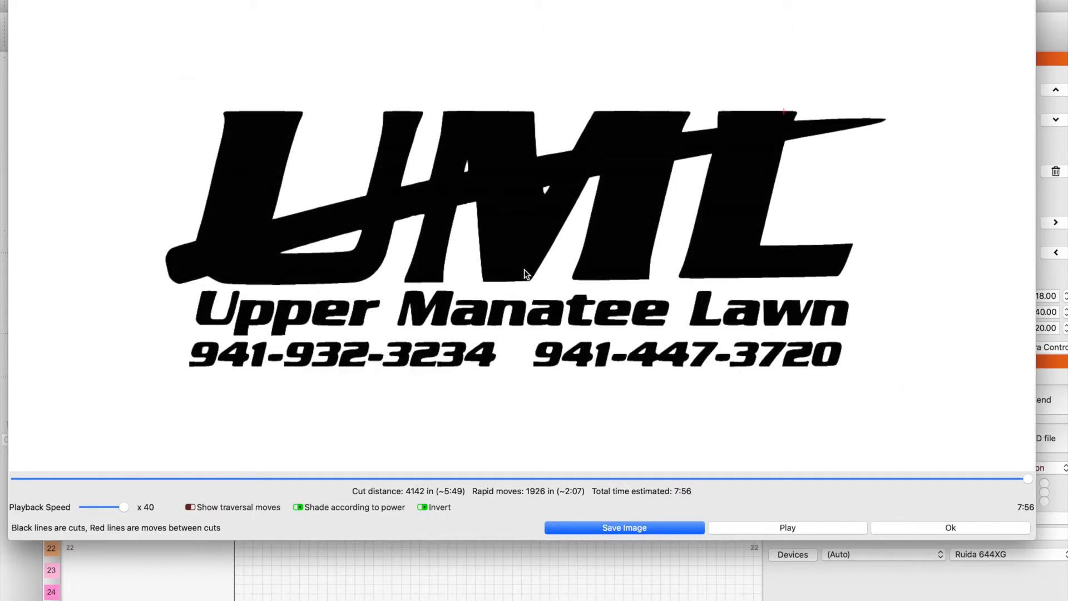
scroll(594, 427, down, 2)
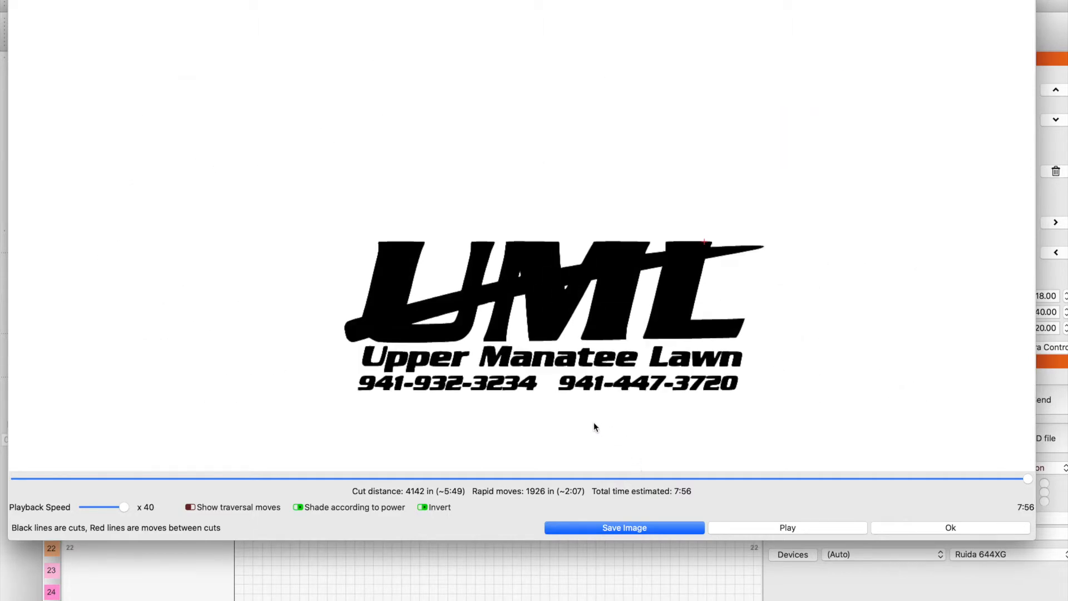
click(891, 530)
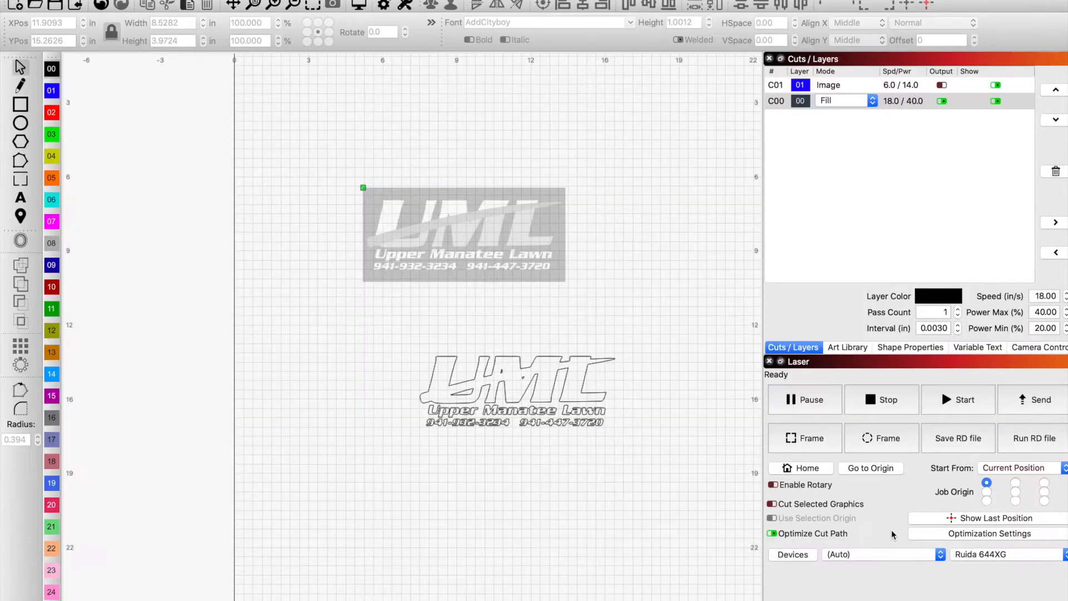
- Start a second trace of the source image with cutoff 96 and threshold 106 to isolate the swoosh
click(461, 273)
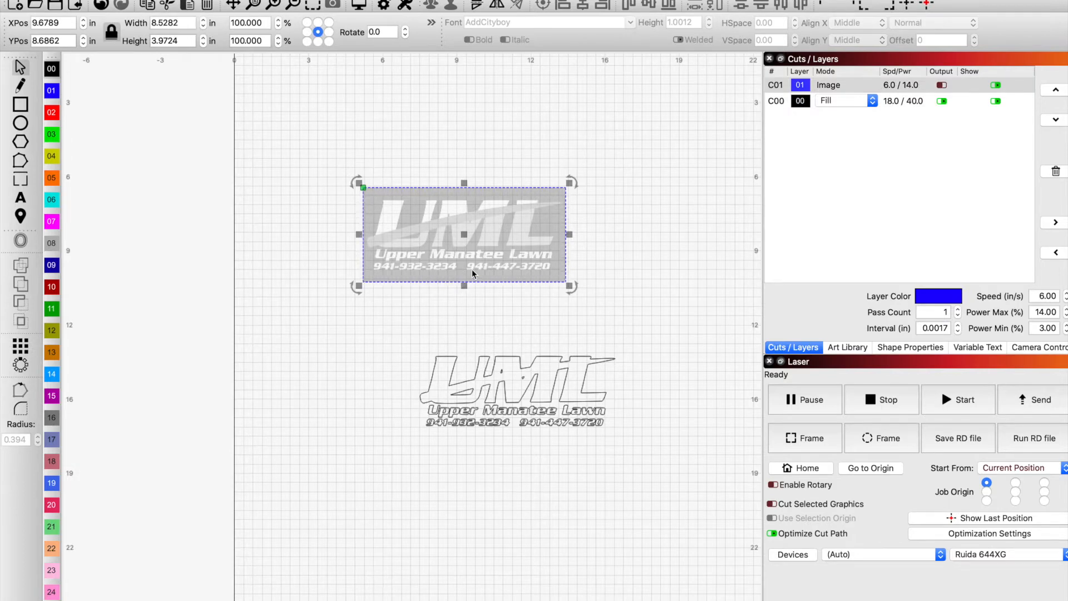
key(alt+t)
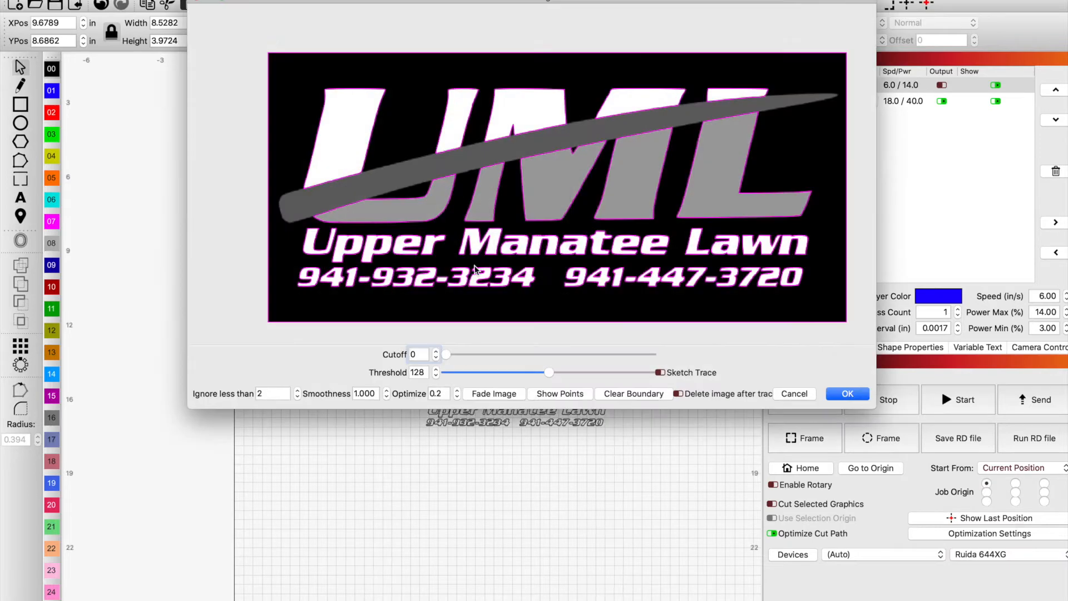
drag(443, 355, 507, 361)
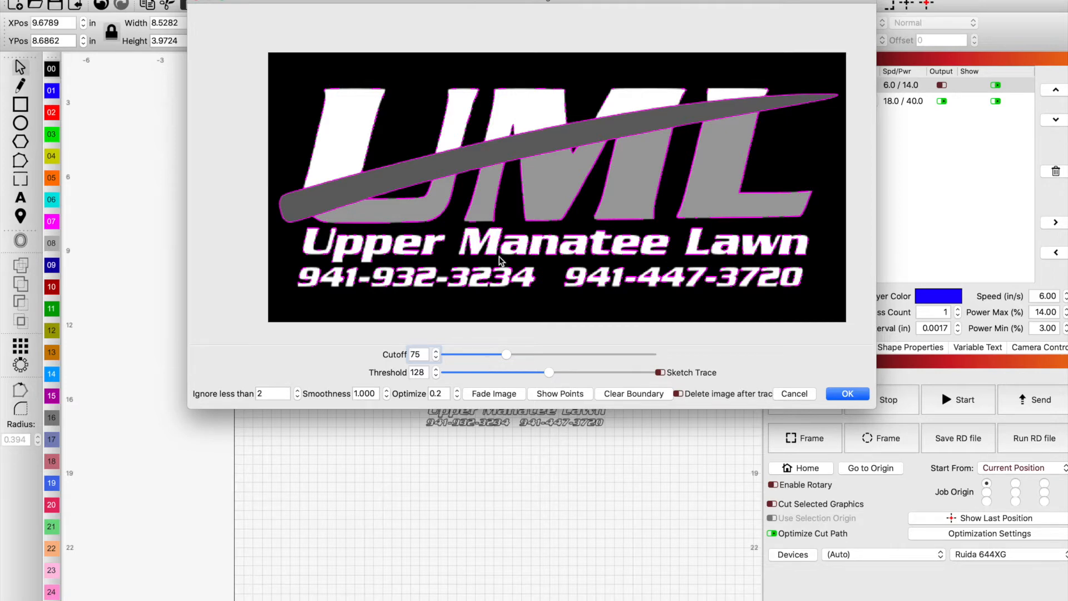
drag(502, 354, 525, 360)
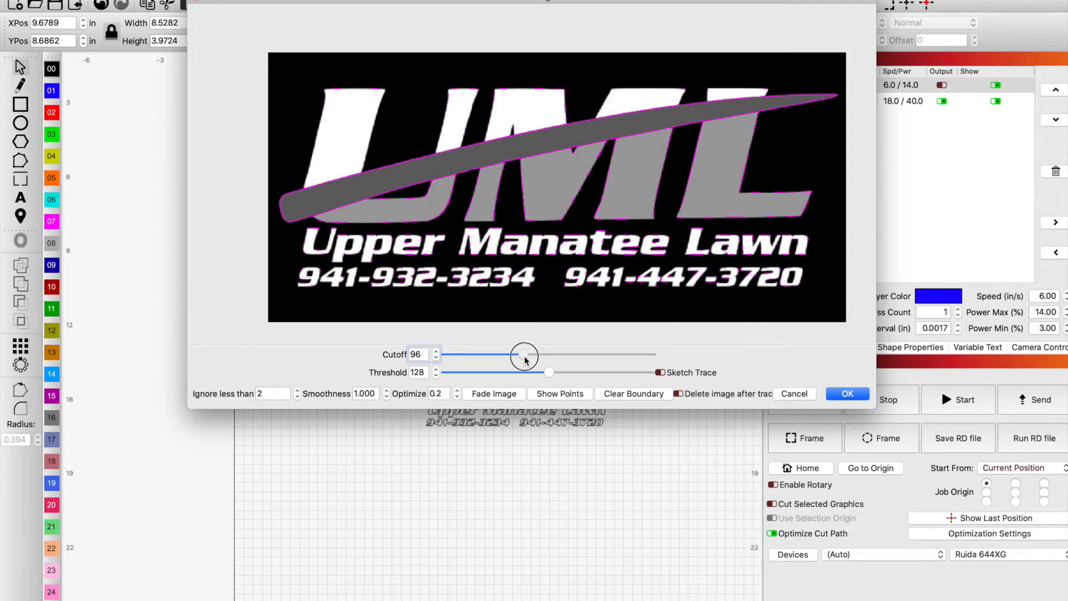
drag(548, 371, 533, 372)
- Limit the trace with a boundary around the UML lettering and swoosh, excluding the text lines below, and create the trace
click(274, 62)
mouse_move(273, 62)
mouse_down()
mouse_move(372, 206)
mouse_move(832, 215)
mouse_move(843, 231)
mouse_up()
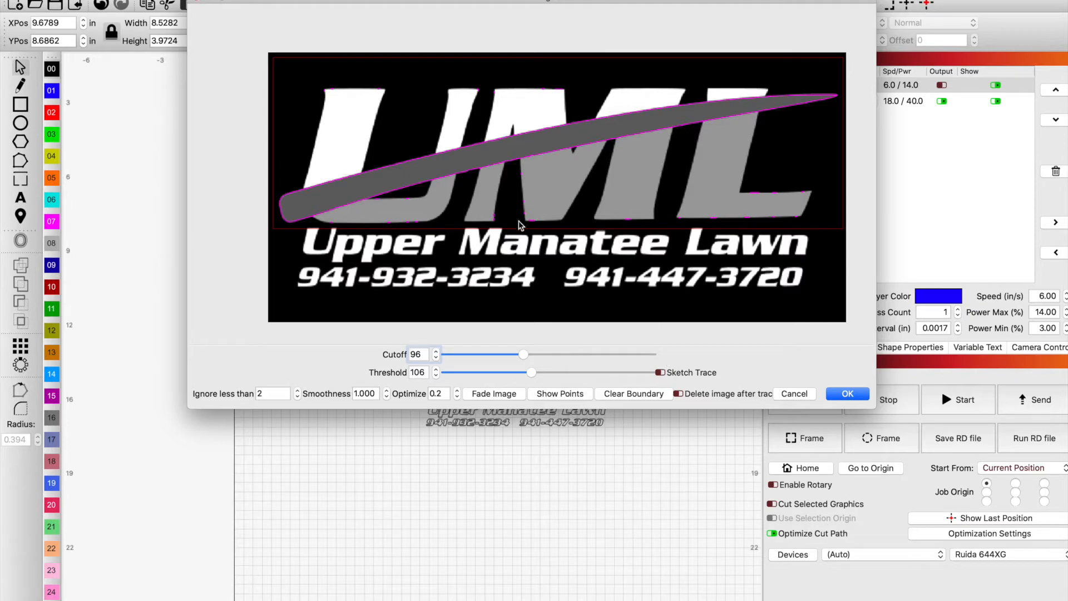
click(857, 394)
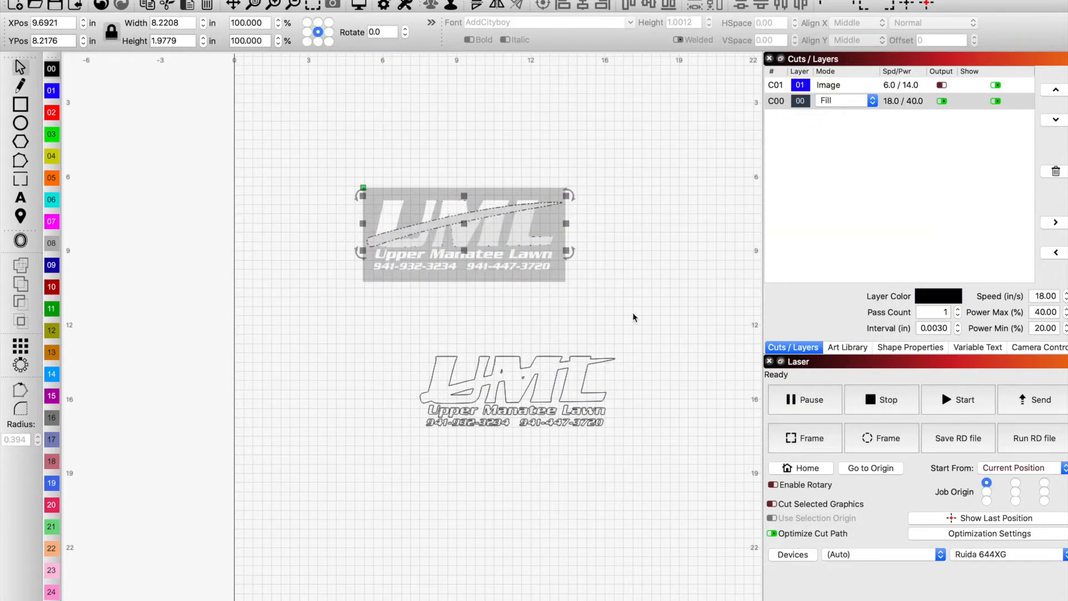
- Move the source image clear of the swoosh trace, to about X 19.02, Y 5.31 in
drag(533, 269, 721, 320)
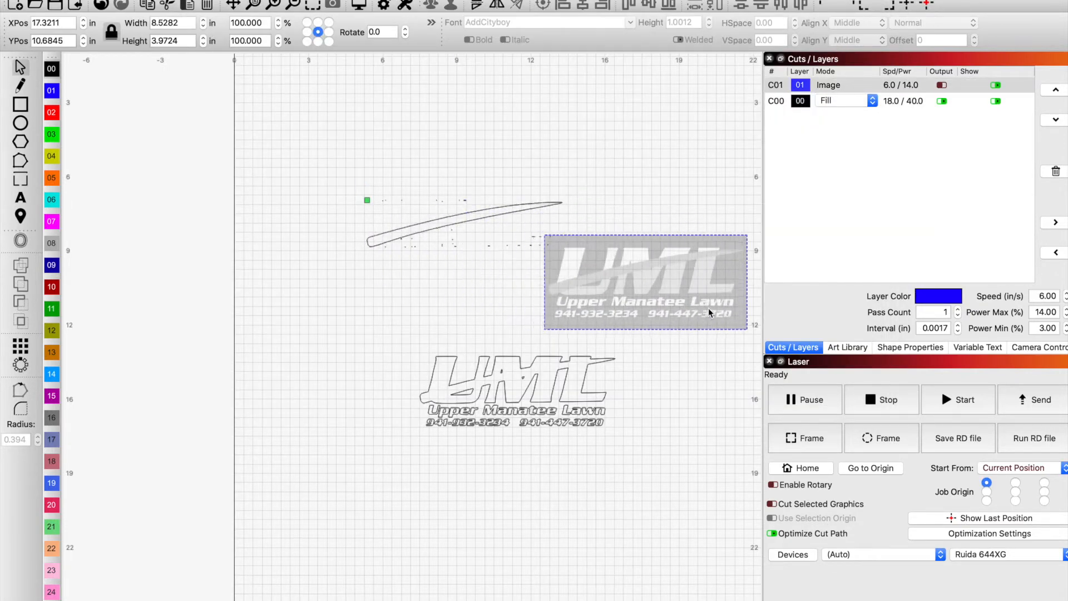
drag(692, 295, 733, 156)
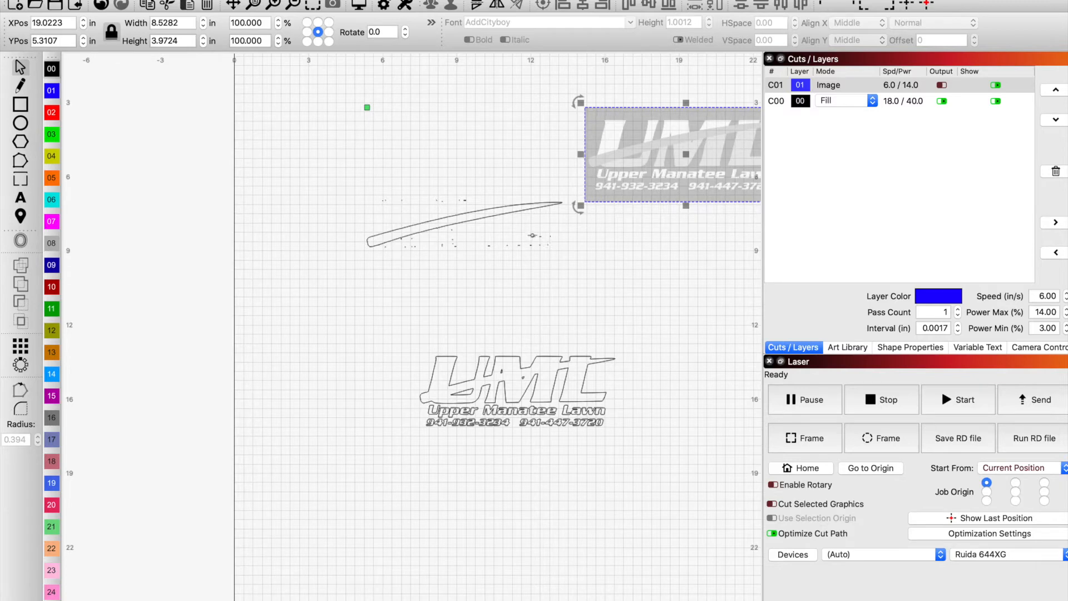
- Ungroup the swoosh trace and examine the stray specks around it
scroll(422, 240, up, 1)
click(433, 229)
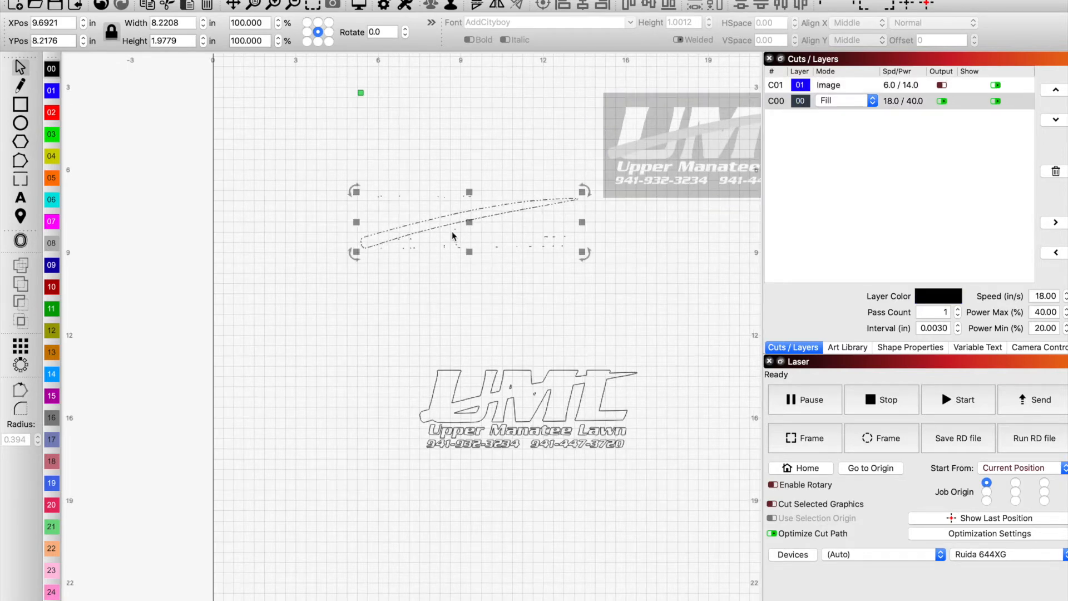
scroll(478, 256, up, 3)
scroll(373, 264, up, 5)
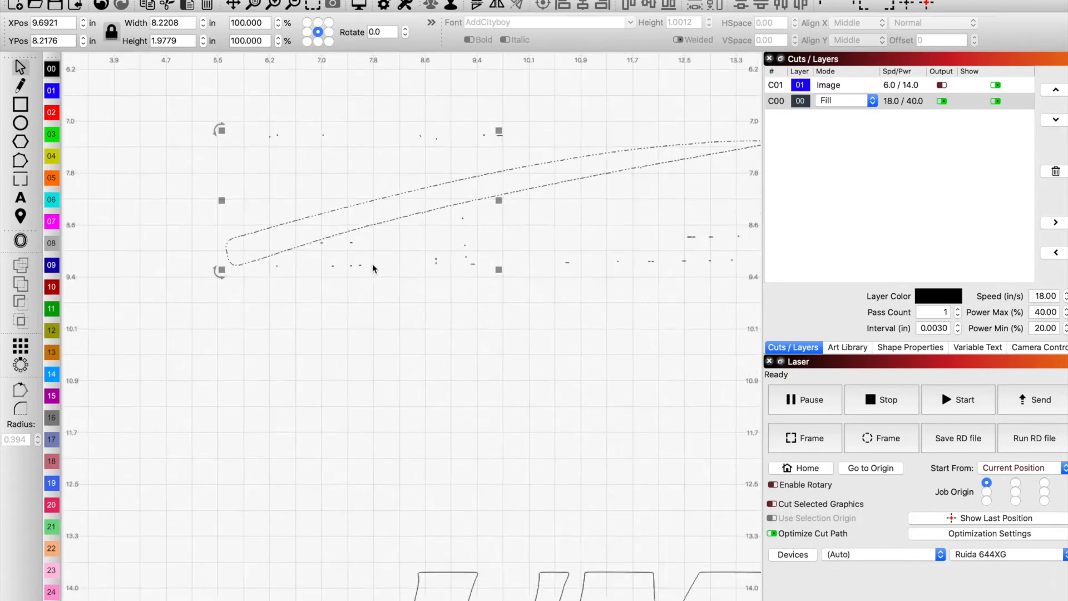
scroll(359, 265, down, 4)
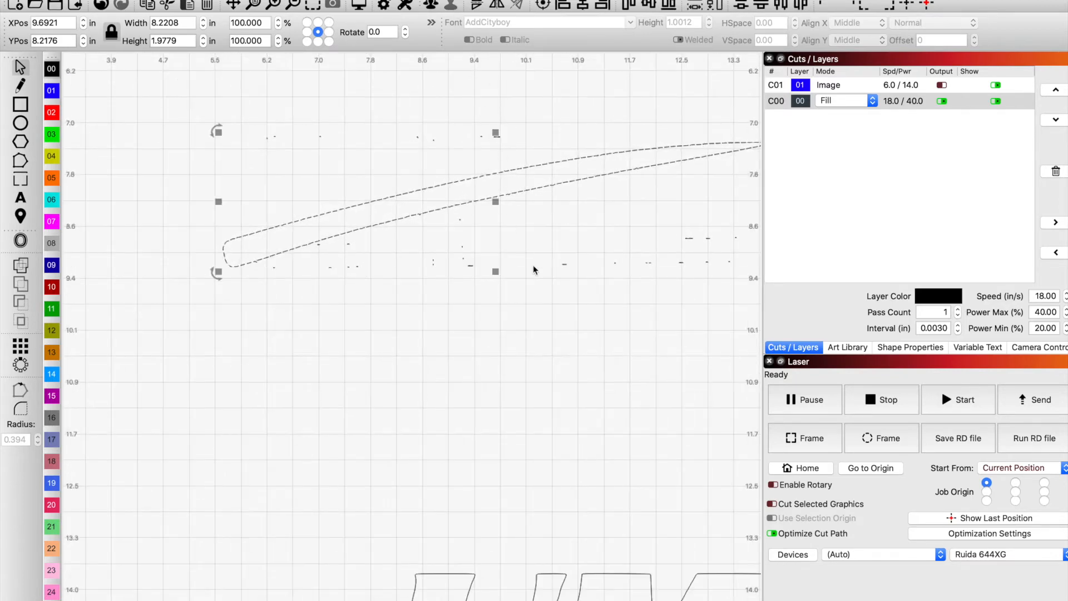
scroll(521, 264, down, 3)
- Try to delete the stray specks around the swoosh in two batches, and undo the deletions
drag(325, 147, 531, 308)
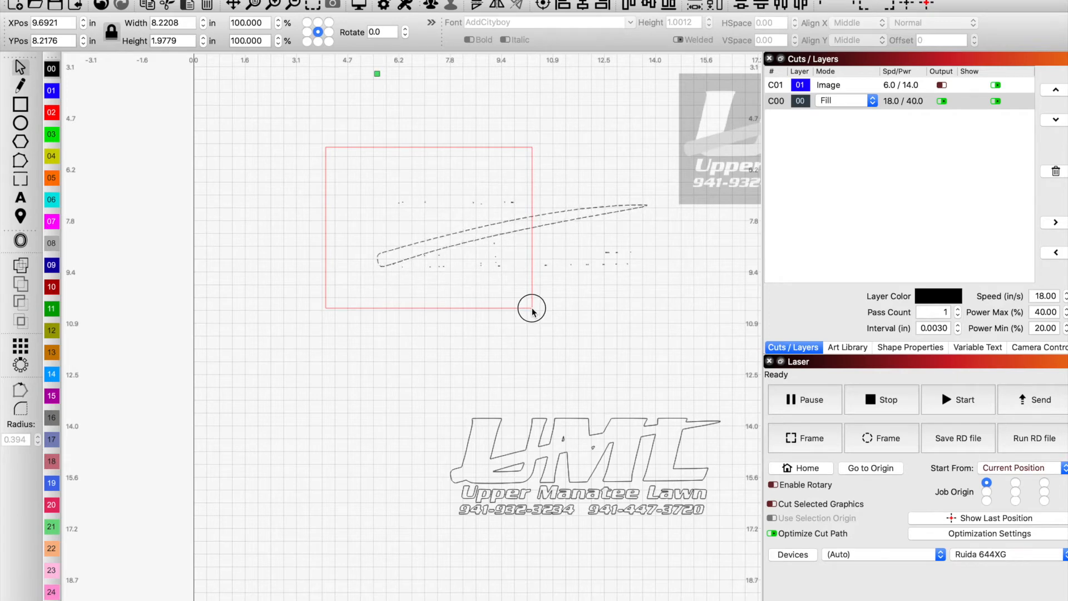
mouse_move(532, 308)
mouse_down()
mouse_move(552, 301)
mouse_move(535, 306)
mouse_up()
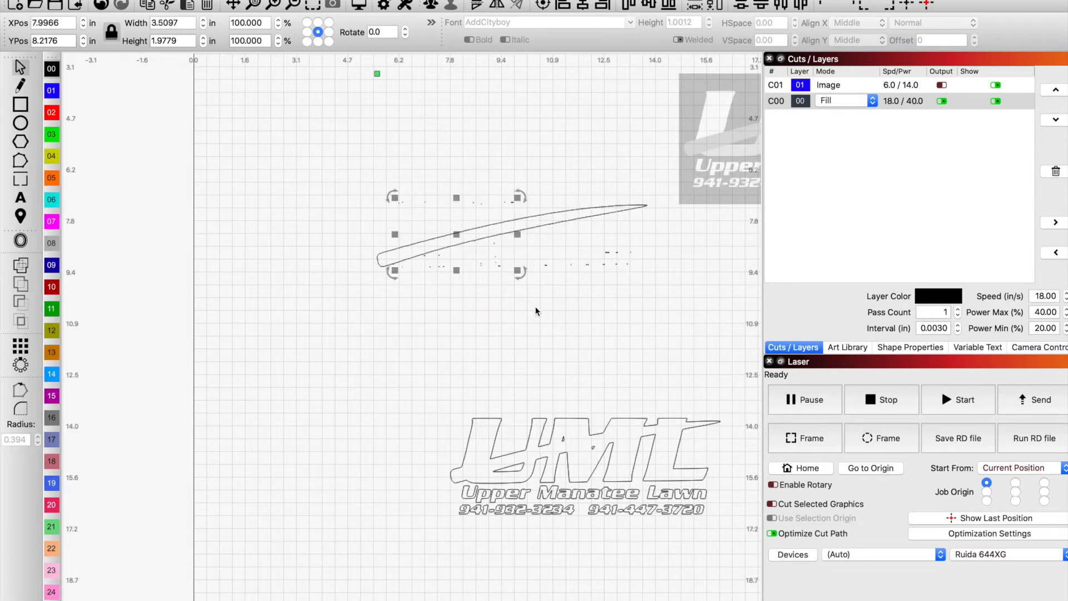
key(Delete)
drag(506, 166, 661, 327)
key(Delete)
key(super+z)
key(super+z)
key(super+z)
- Delete all the stray specks surrounding the swoosh trace, keeping only the swoosh outline
drag(637, 158, 486, 288)
scroll(518, 232, up, 5)
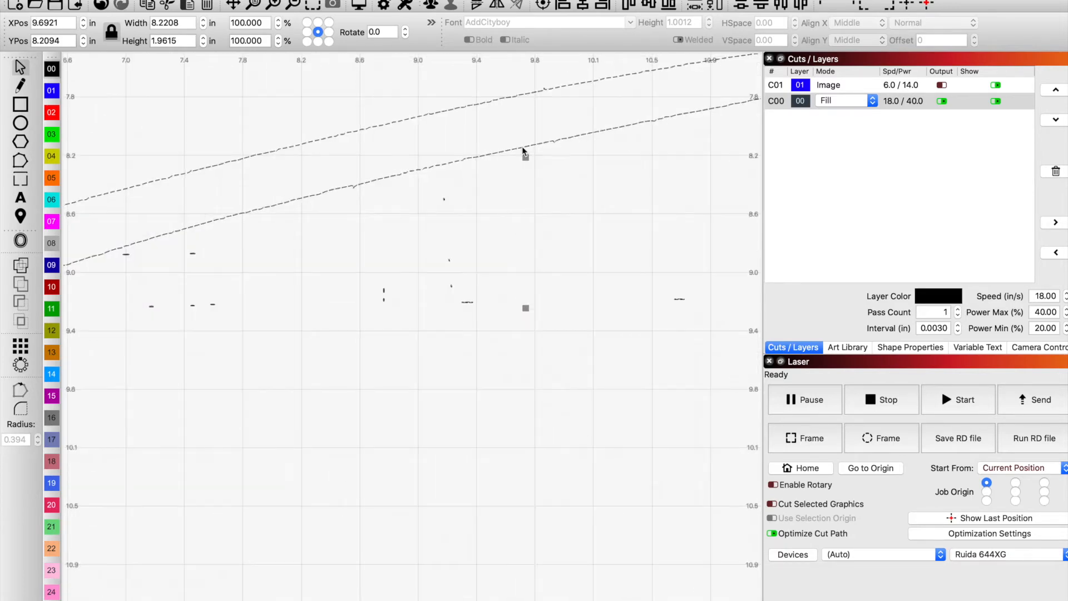
scroll(538, 156, down, 6)
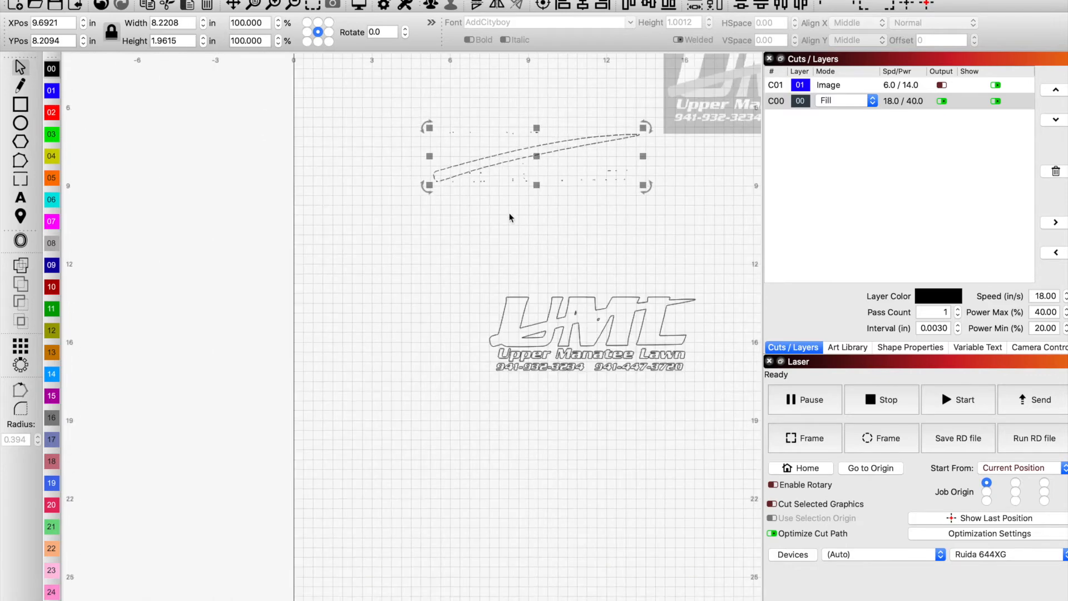
click(445, 112)
drag(451, 178, 637, 196)
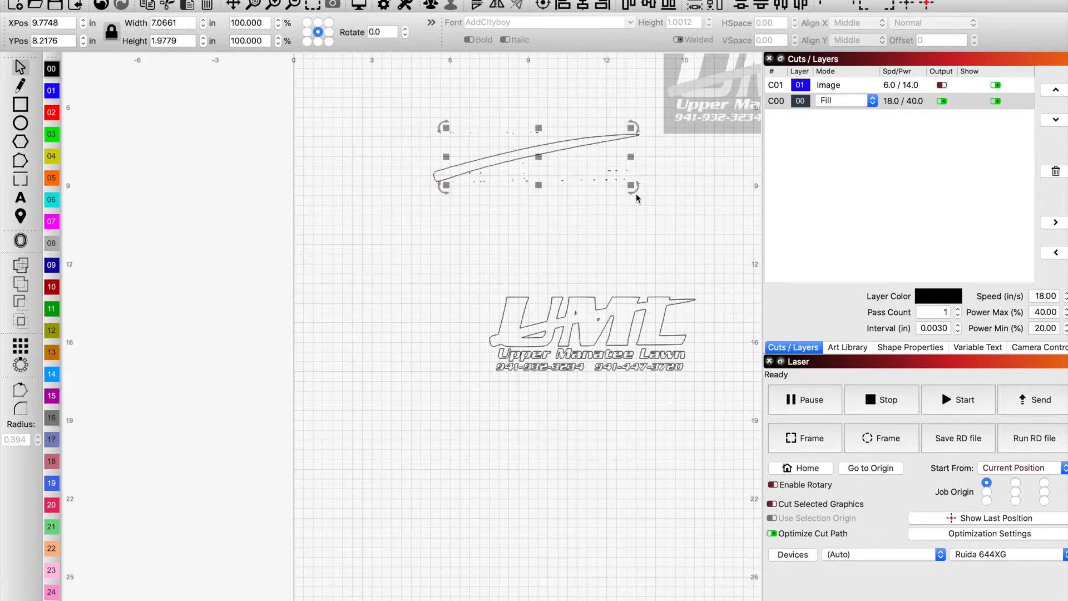
click(634, 196)
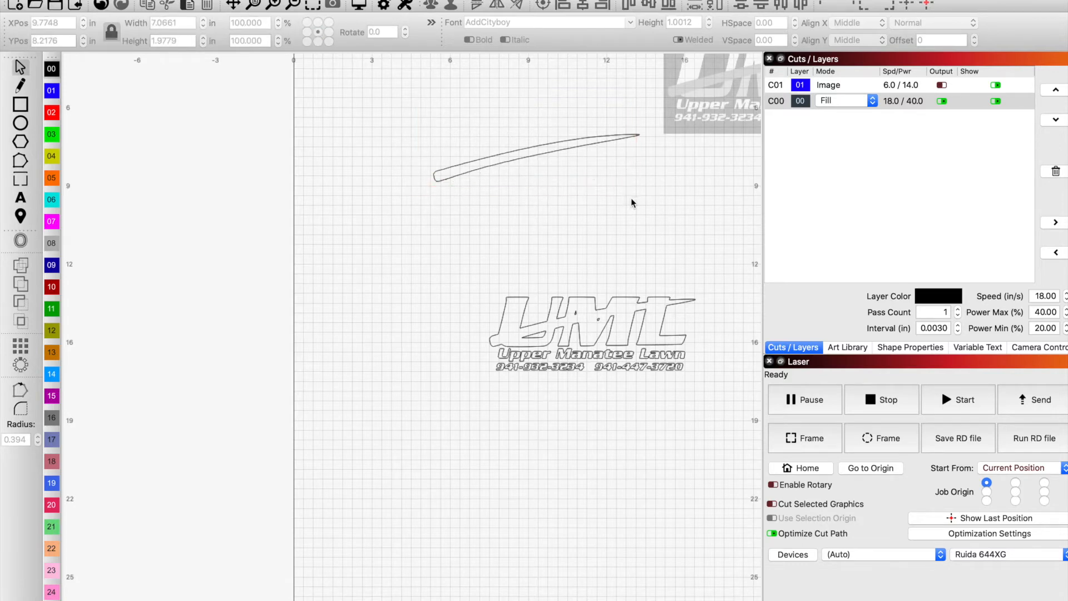
- Move the swoosh over the traced UML lettering, aligned to its gap at about X 11.93, Y 14.82 in
scroll(565, 141, down, 1)
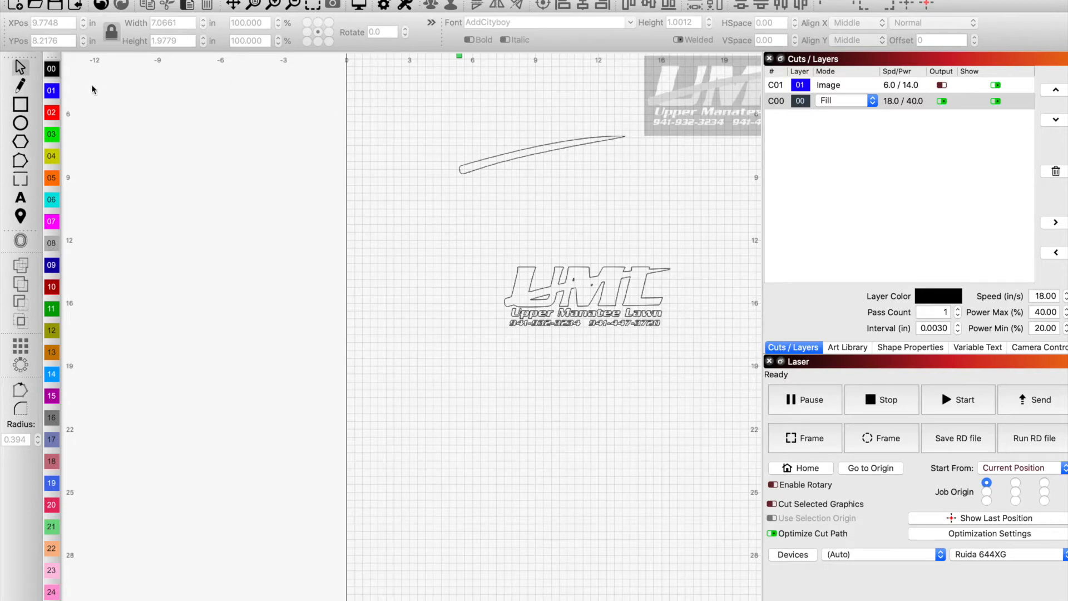
drag(565, 149, 611, 278)
scroll(612, 287, up, 8)
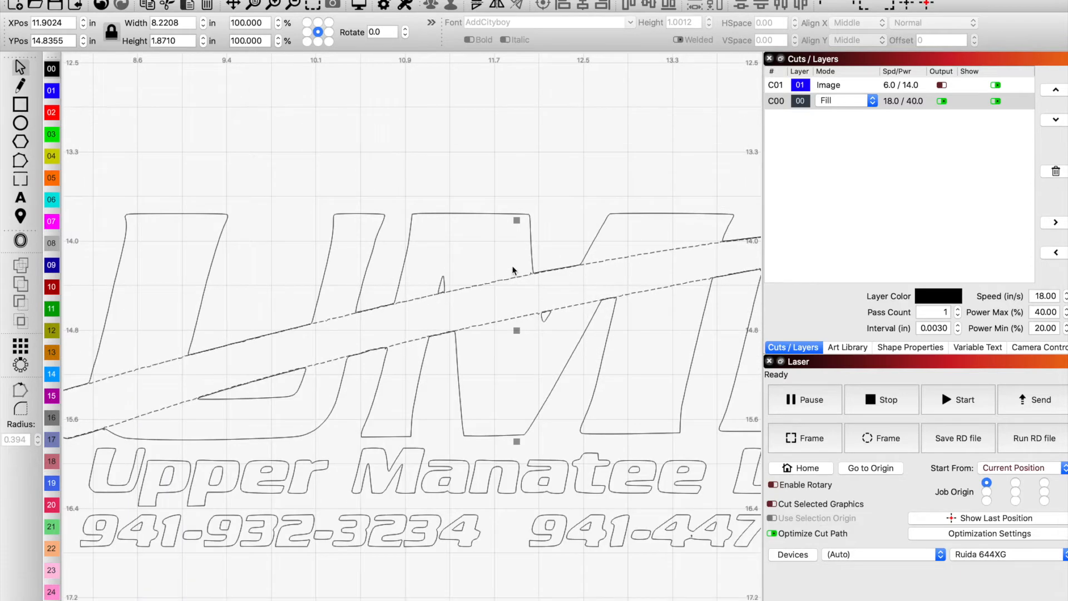
scroll(385, 306, up, 3)
drag(407, 304, 398, 305)
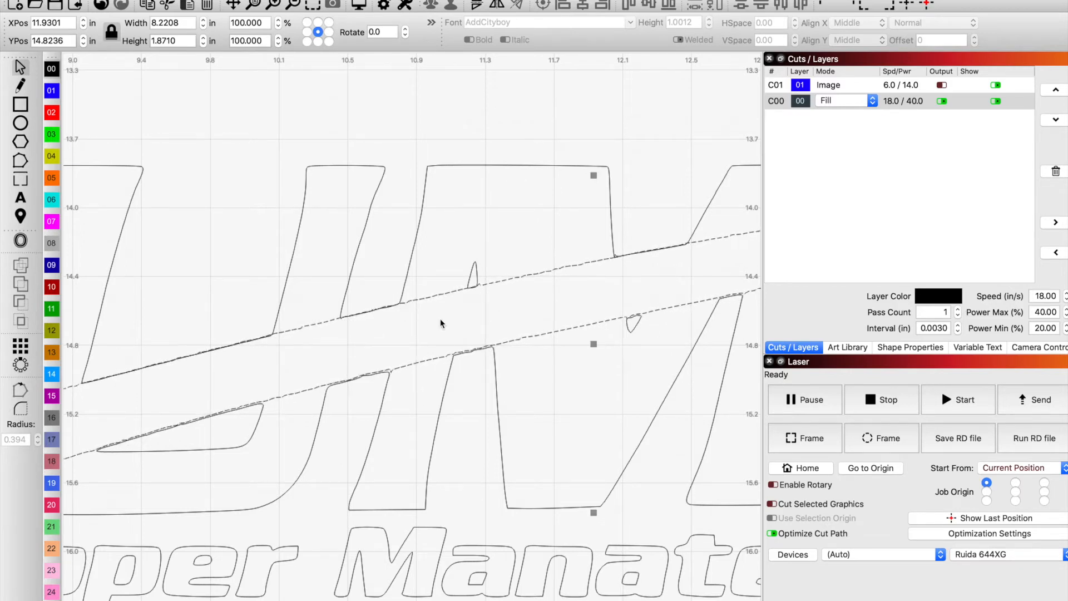
- Examine how the swoosh edges meet the traced lettering and compare them with the edges in the source image
scroll(486, 330, down, 3)
scroll(384, 350, up, 5)
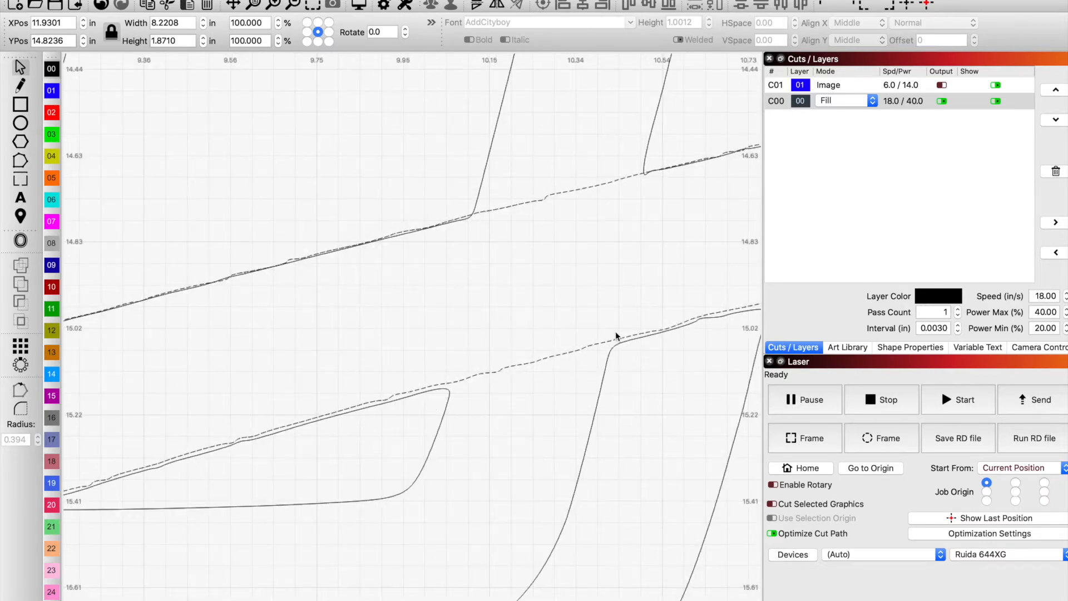
scroll(559, 295, down, 5)
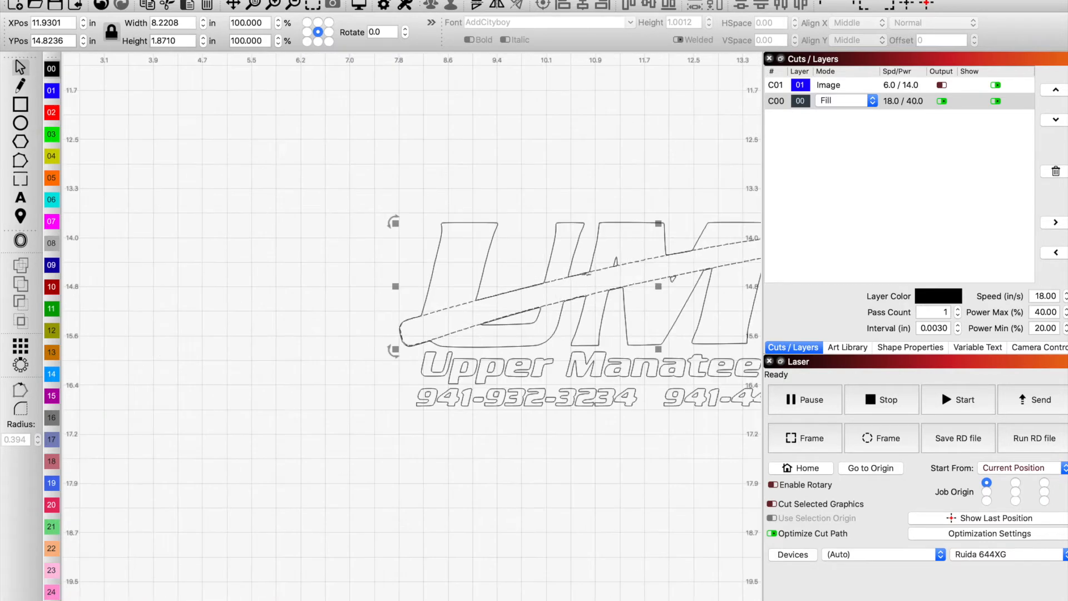
scroll(556, 292, down, 4)
click(716, 138)
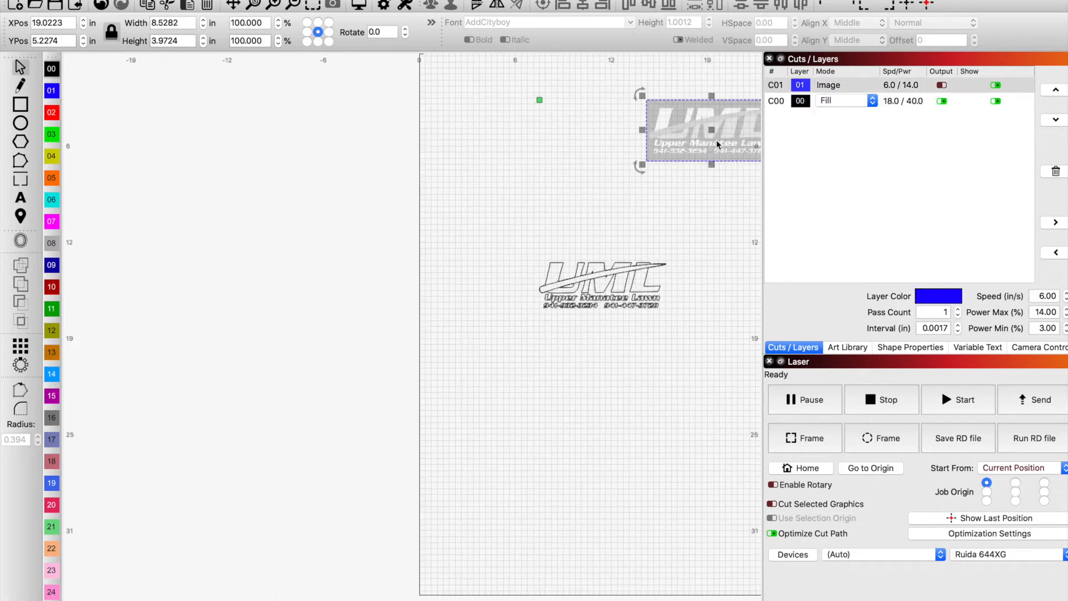
scroll(716, 139, up, 6)
scroll(642, 112, up, 2)
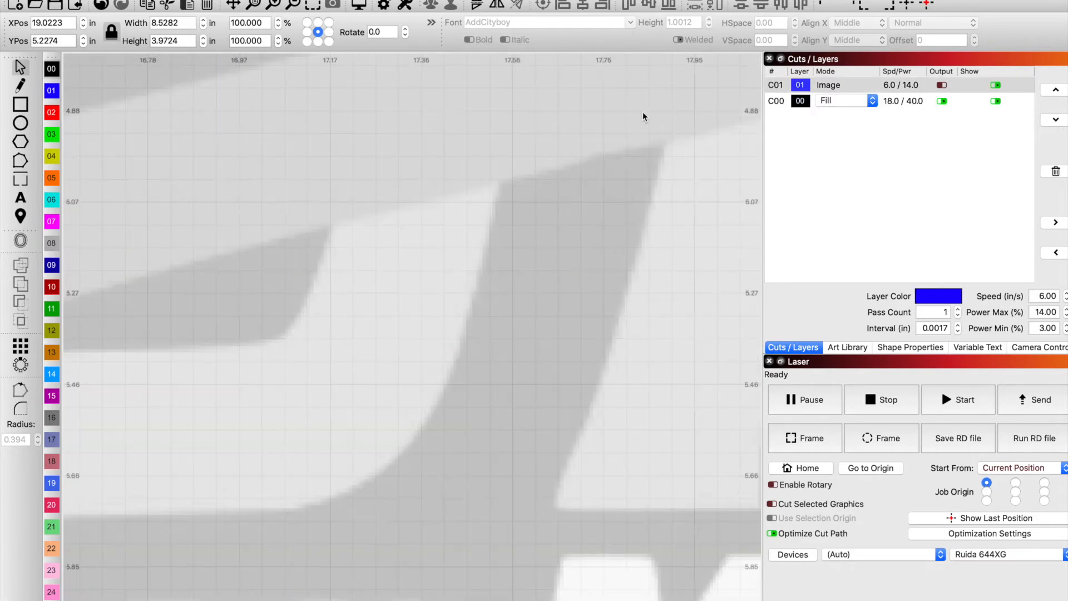
scroll(642, 112, down, 4)
scroll(452, 225, down, 4)
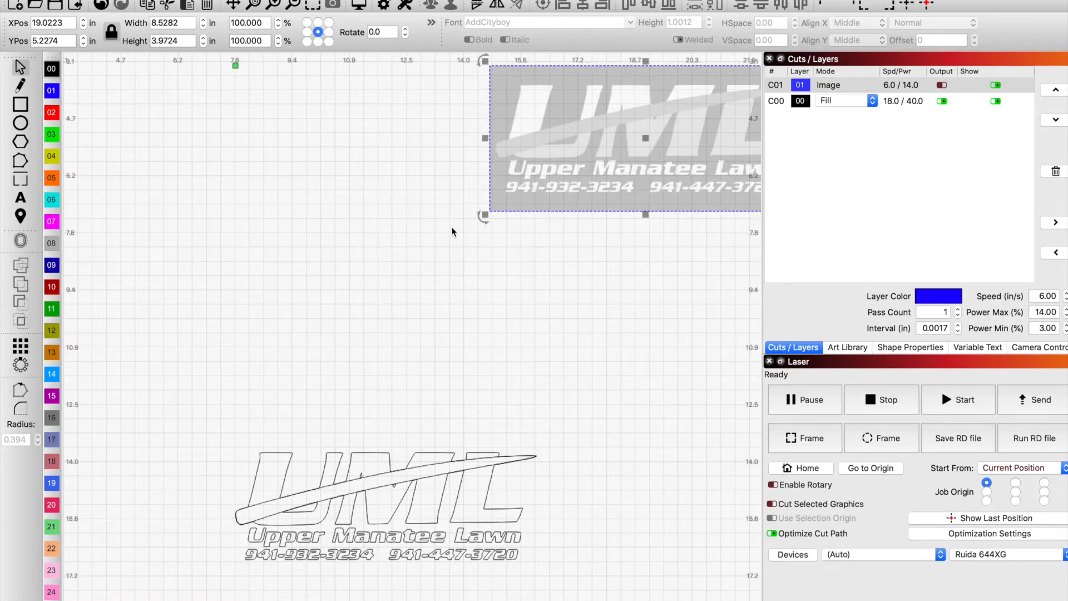
scroll(391, 388, up, 6)
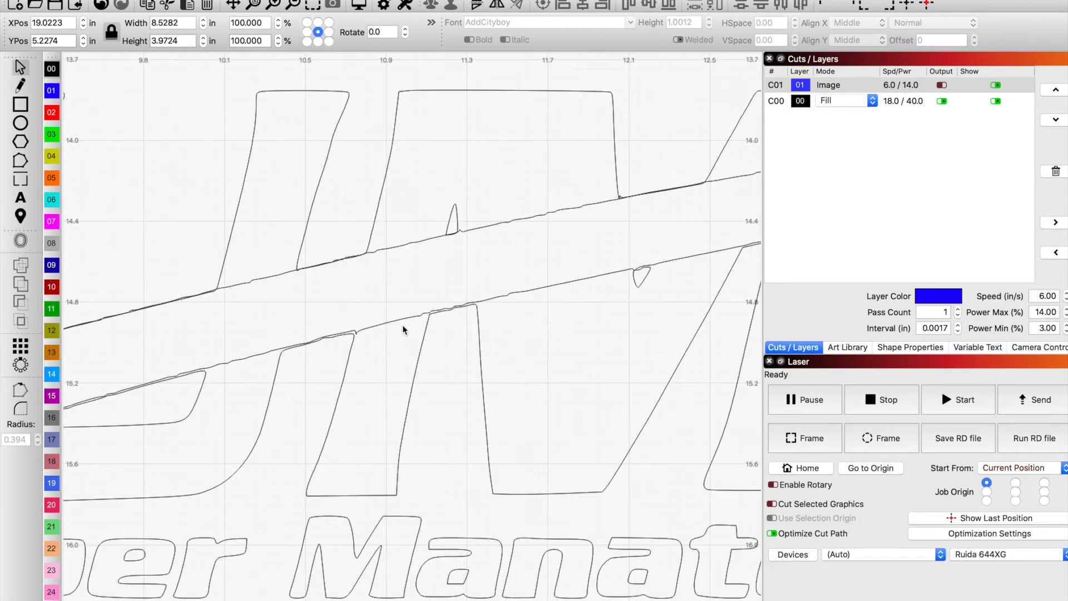
- Edit the swoosh's nodes and delete those along both long edges from beside the rounded end to the M
click(405, 317)
scroll(405, 321, down, 3)
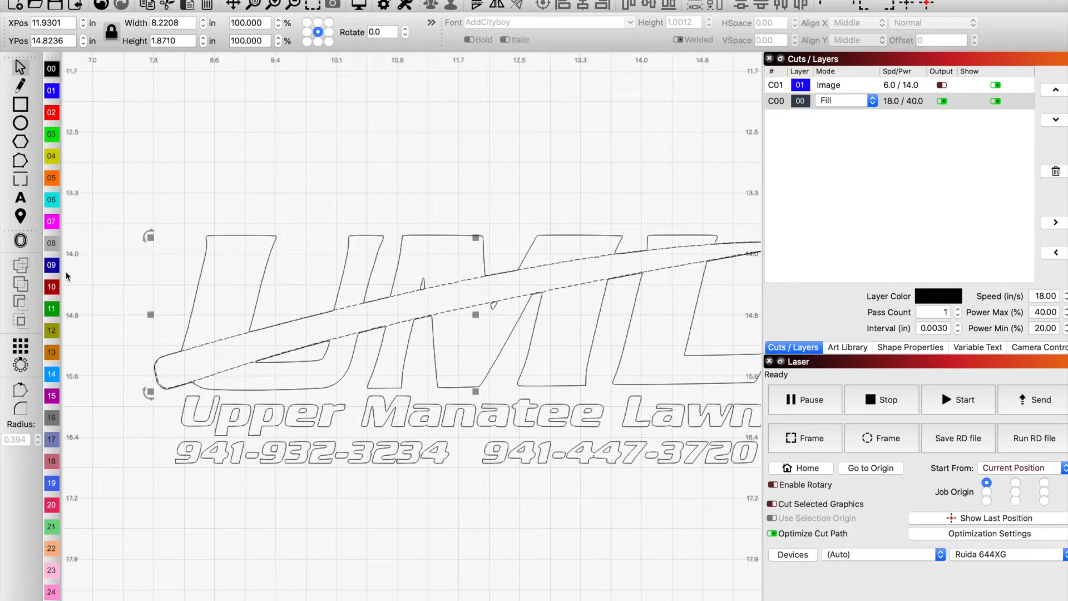
click(26, 164)
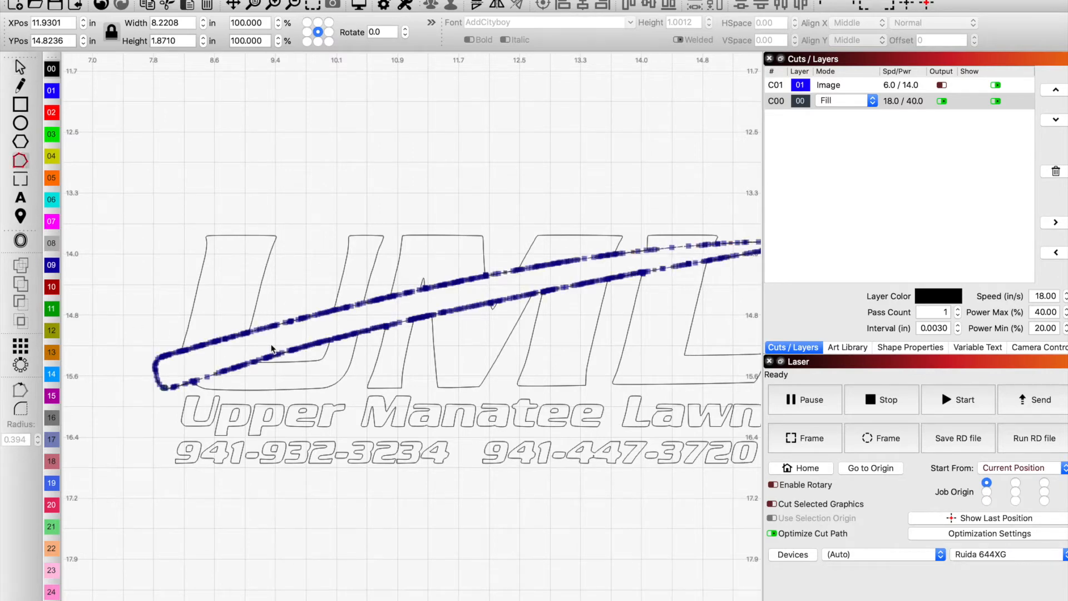
scroll(272, 348, up, 1)
drag(167, 289, 502, 406)
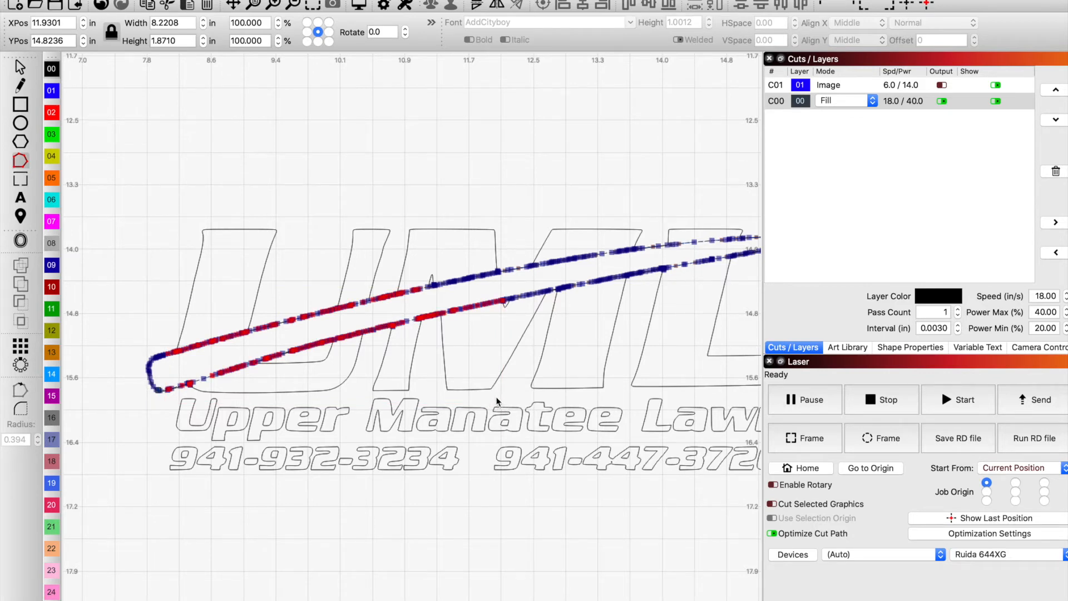
key(Delete)
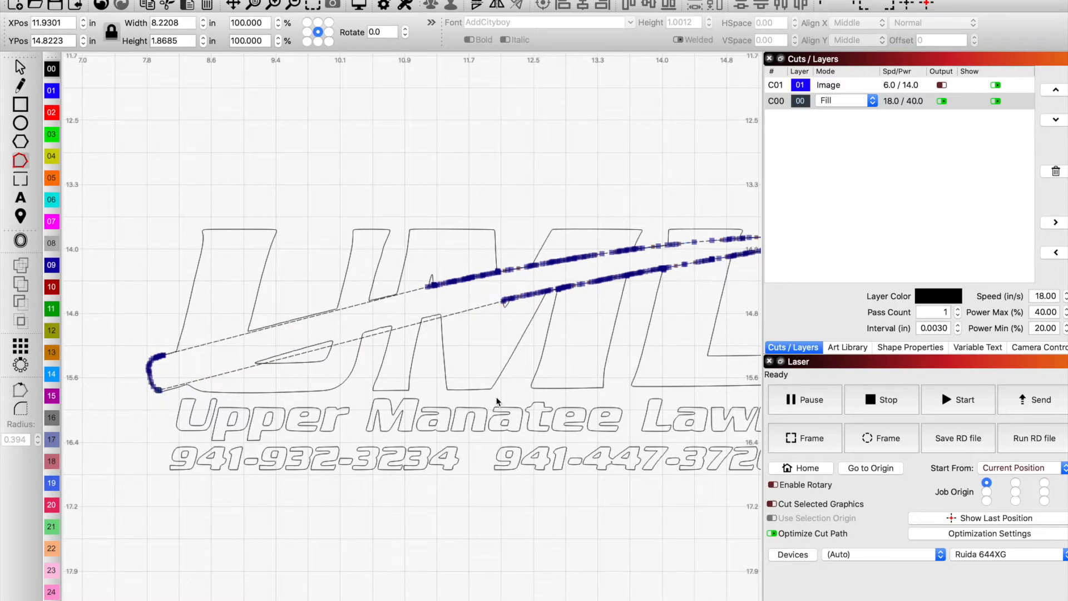
- Delete the swoosh's remaining edge nodes from the M through the L, keeping the nodes at the rounded end and tip
drag(402, 227, 615, 326)
key(Delete)
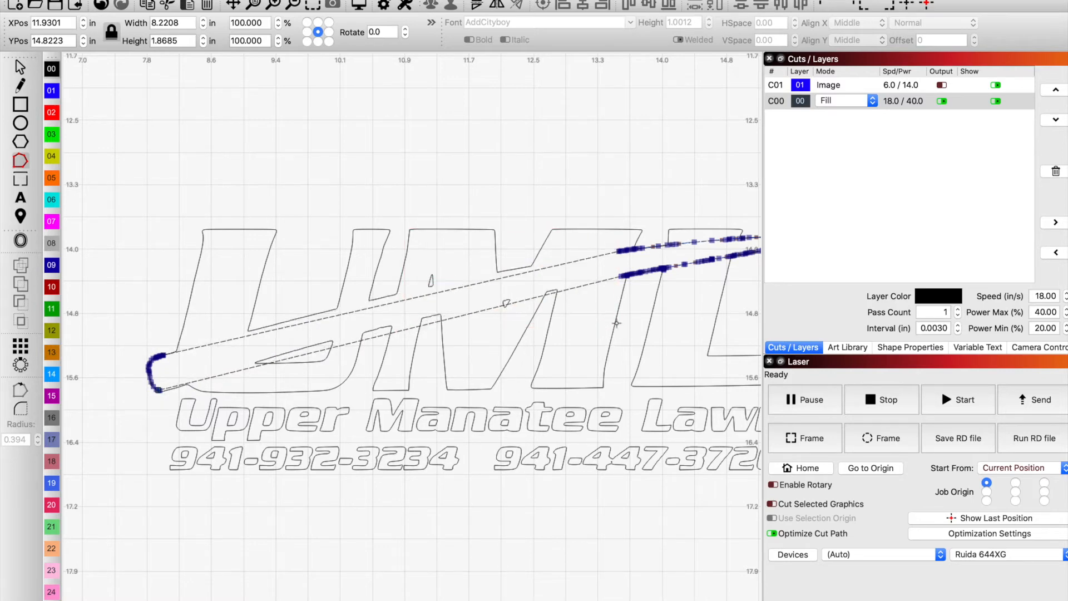
drag(592, 231, 692, 312)
key(Delete)
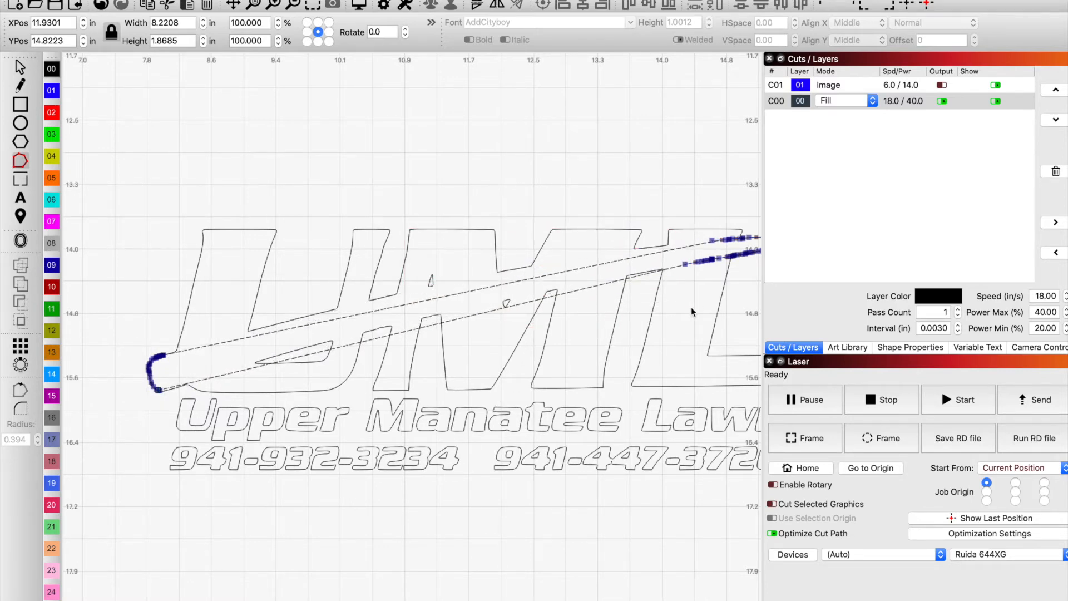
scroll(650, 270, down, 3)
drag(645, 215, 717, 291)
key(Delete)
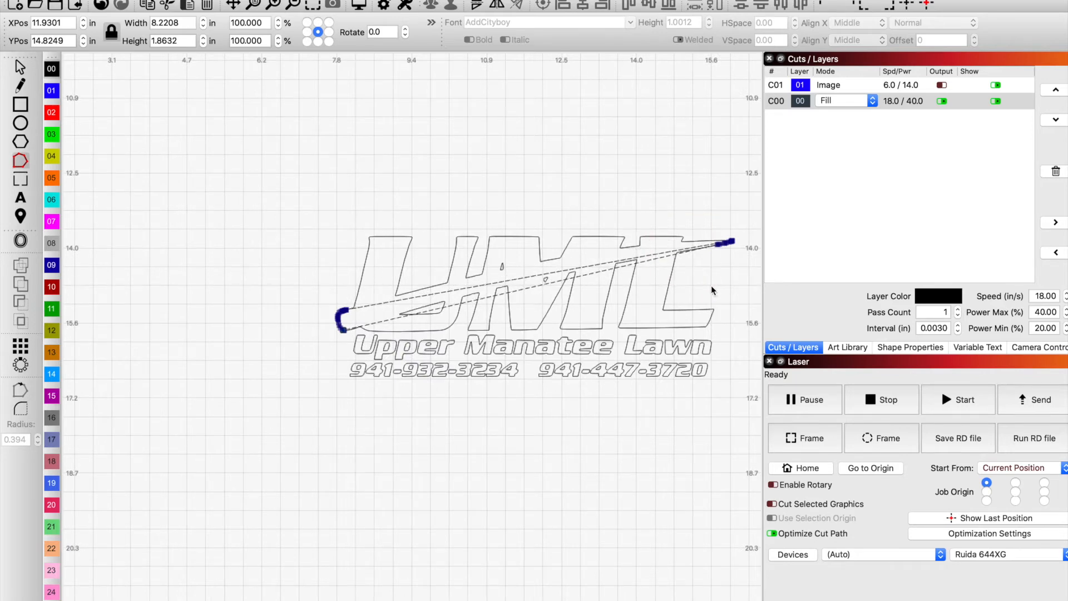
- Curve the swoosh's upper edge along the lettering, inserting nodes at the U's inner corner and the M's notch and adjusting a handle
scroll(479, 285, up, 3)
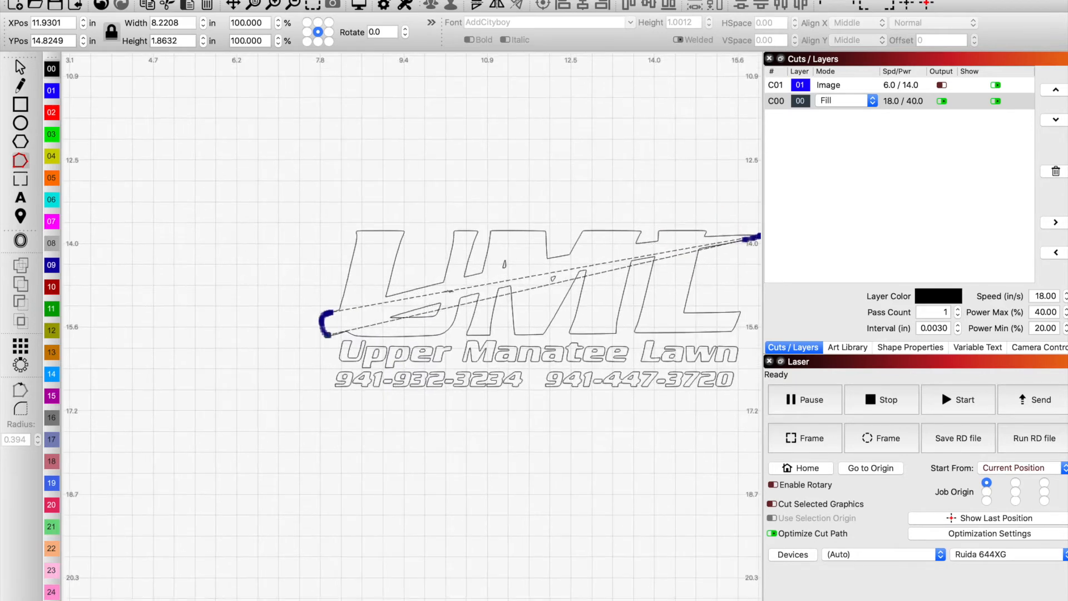
scroll(433, 293, up, 1)
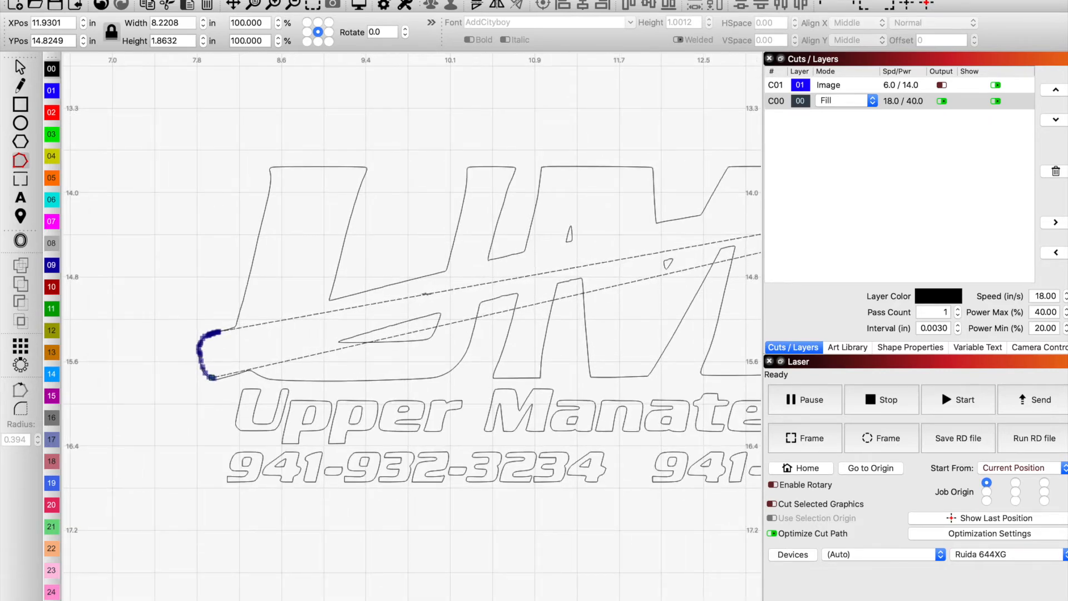
drag(442, 291, 450, 278)
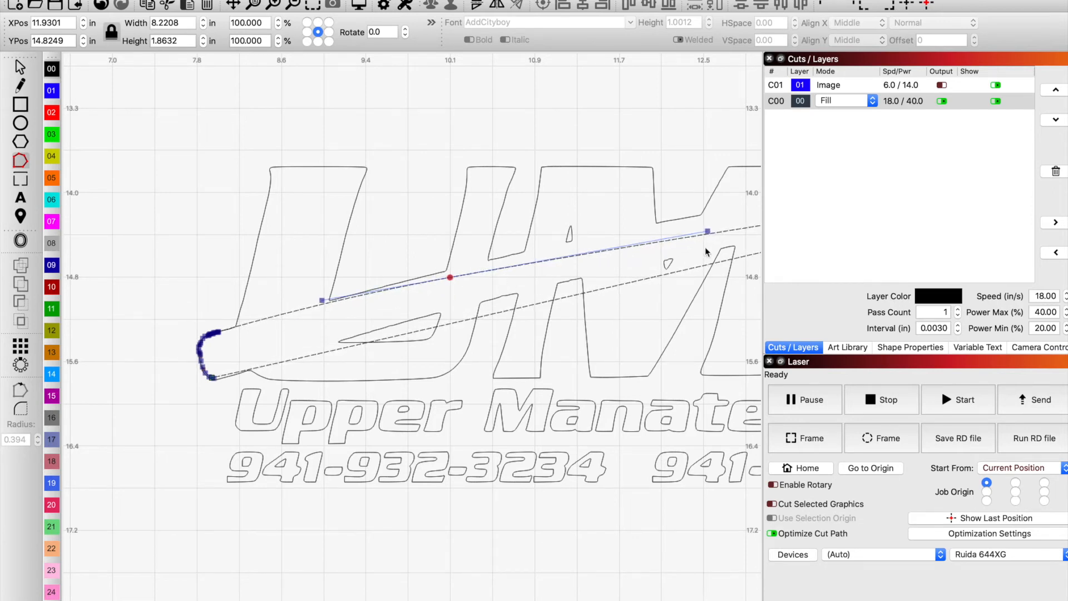
key(i)
drag(656, 241, 657, 224)
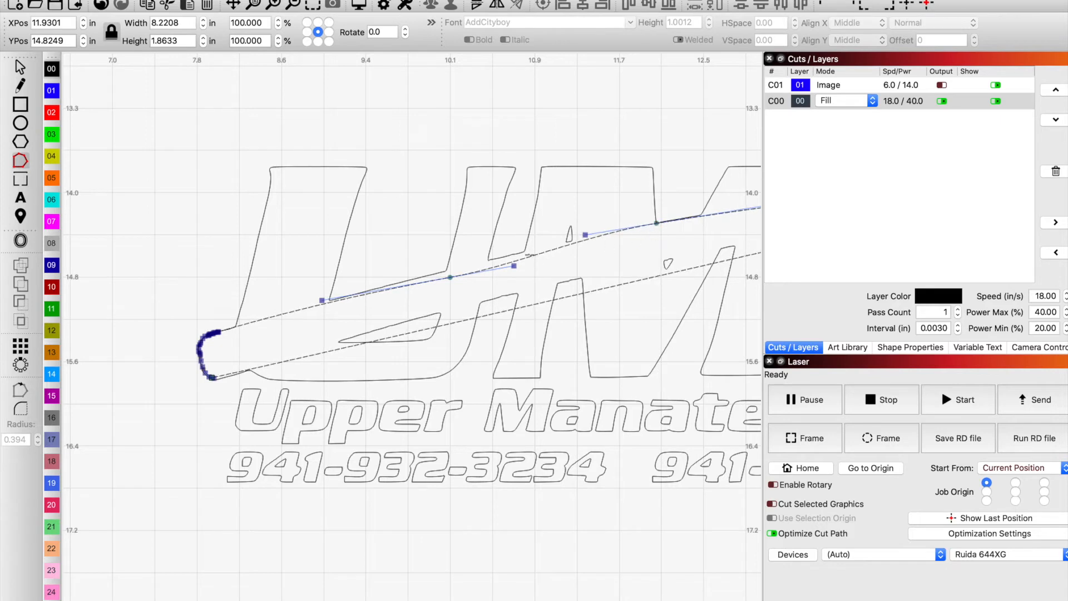
drag(451, 277, 446, 272)
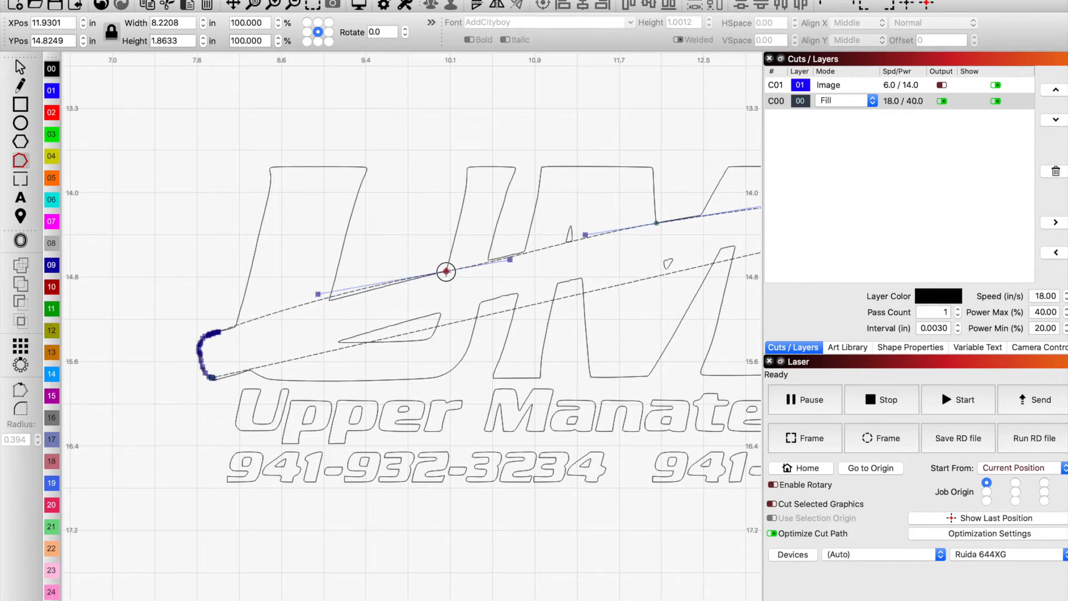
drag(318, 293, 319, 302)
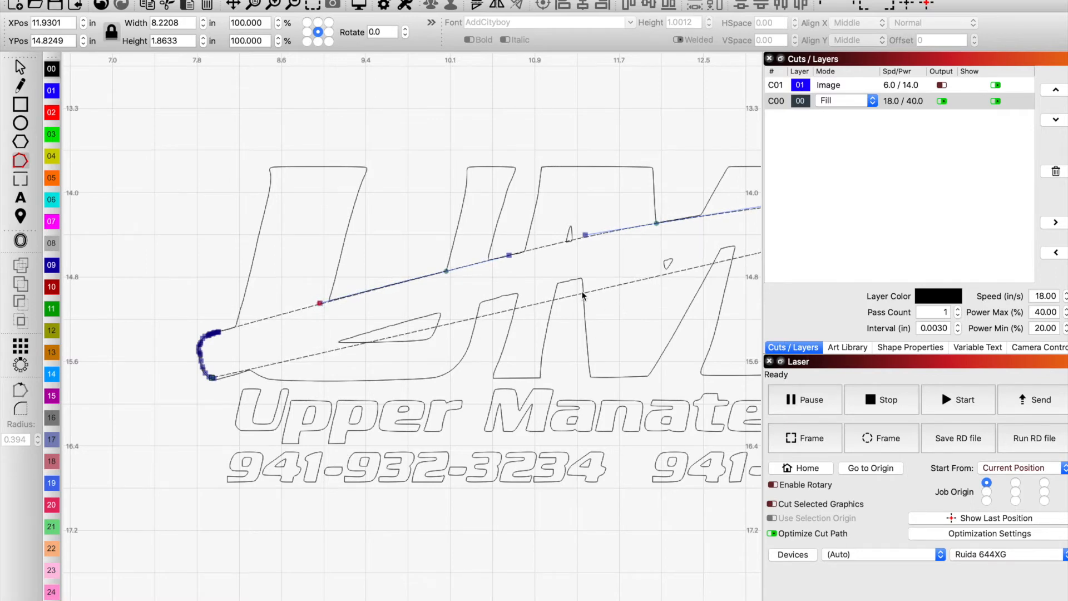
- Insert a node on the swoosh's upper edge at the L's inner corner and adjust its position and handle to follow the lettering
scroll(583, 295, down, 3)
scroll(569, 243, up, 4)
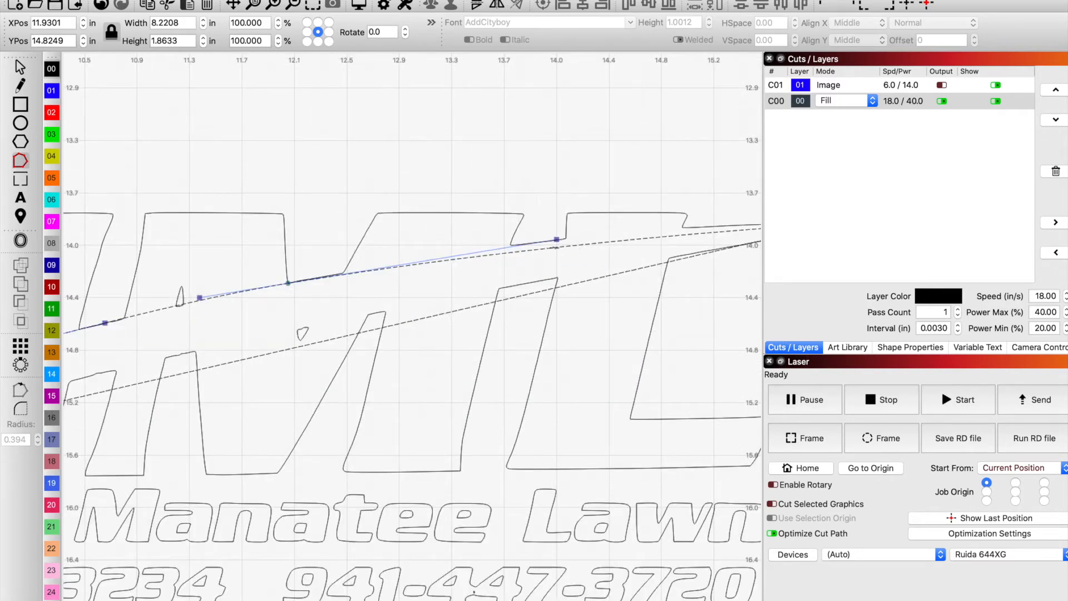
click(567, 241)
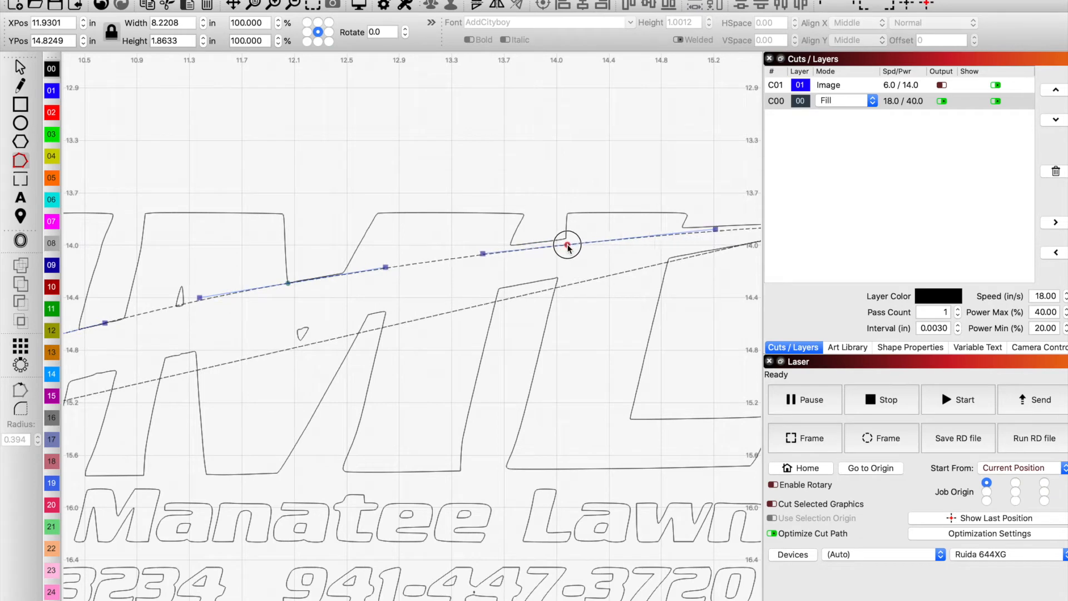
drag(568, 243, 566, 239)
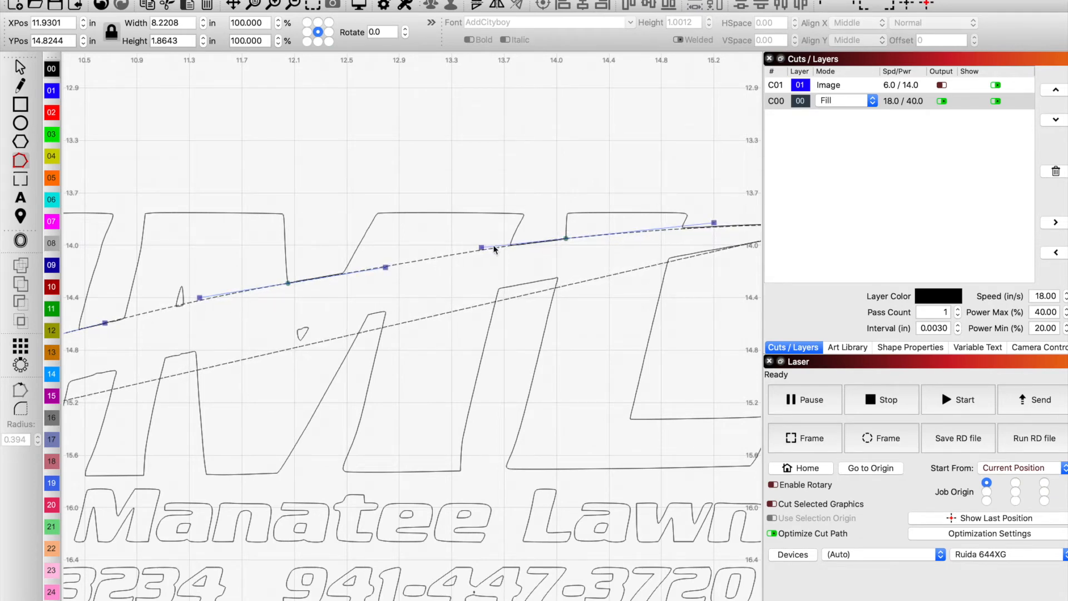
drag(482, 247, 481, 249)
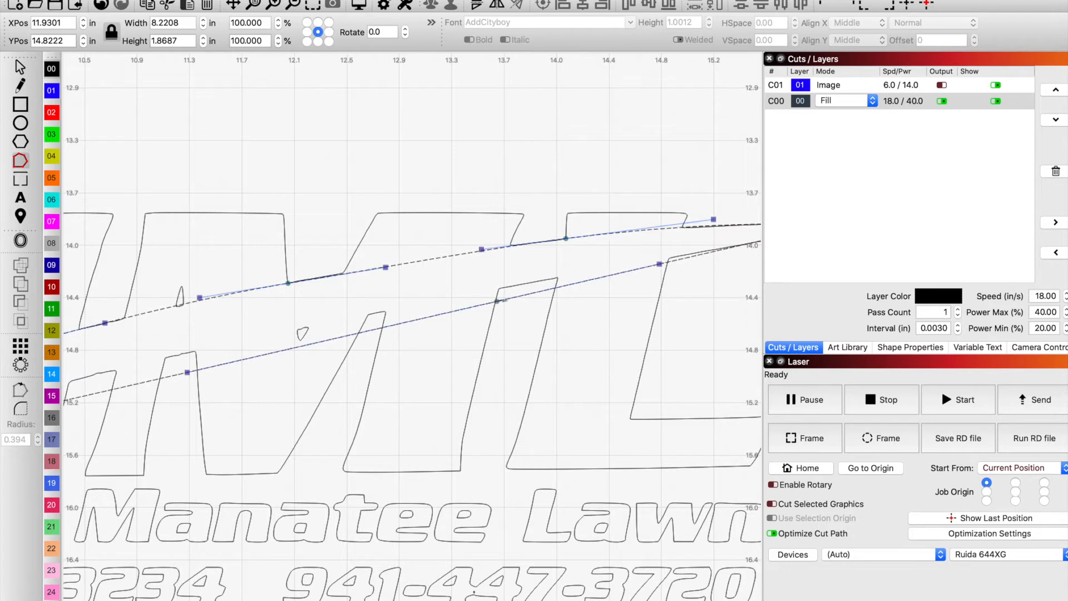
- Fit the swoosh's lower edge to the M, adjusting the right-leg node and handle and inserting nodes at its middle stroke and left leg
drag(497, 301, 499, 288)
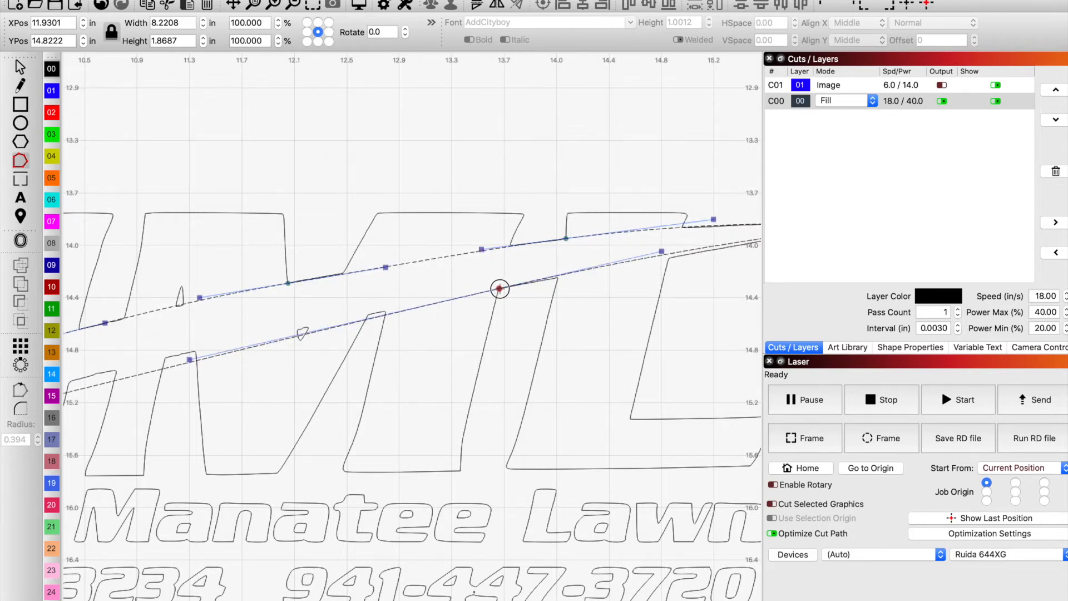
drag(661, 252, 662, 255)
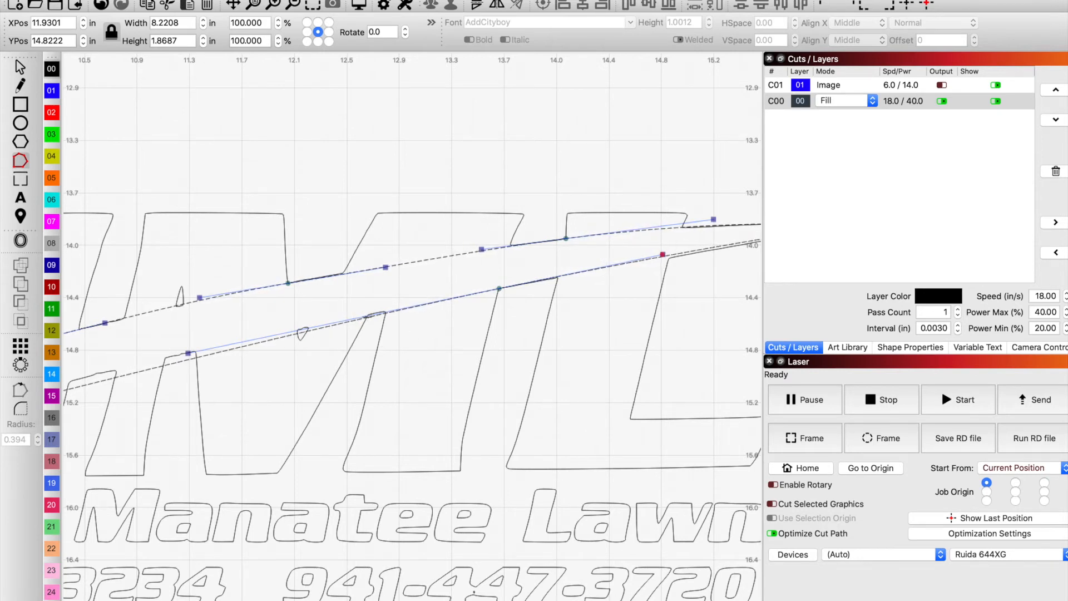
key(i)
drag(371, 317, 371, 314)
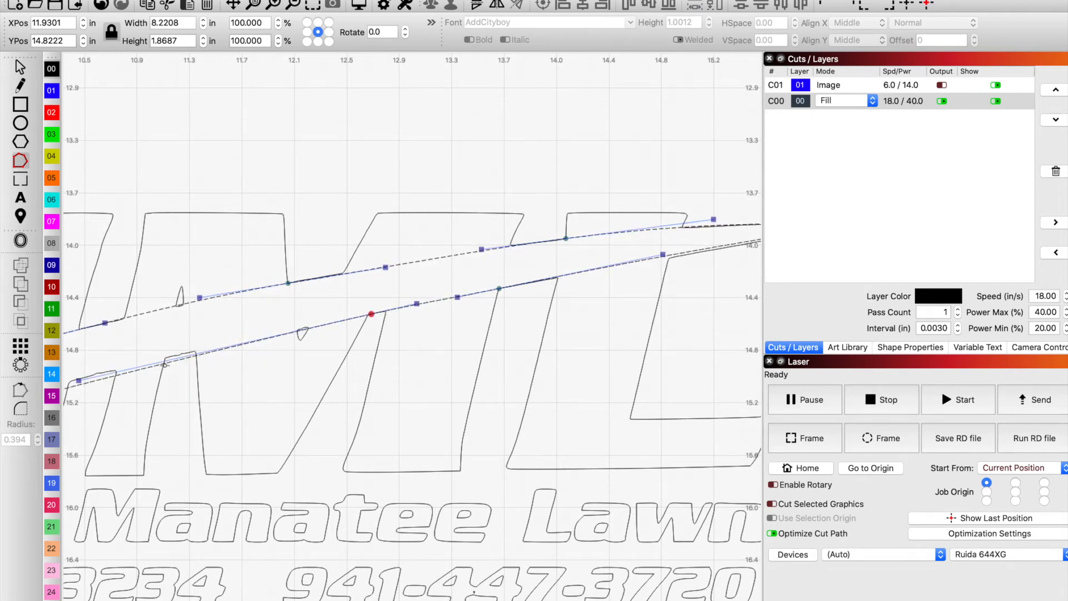
key(i)
drag(164, 361, 165, 357)
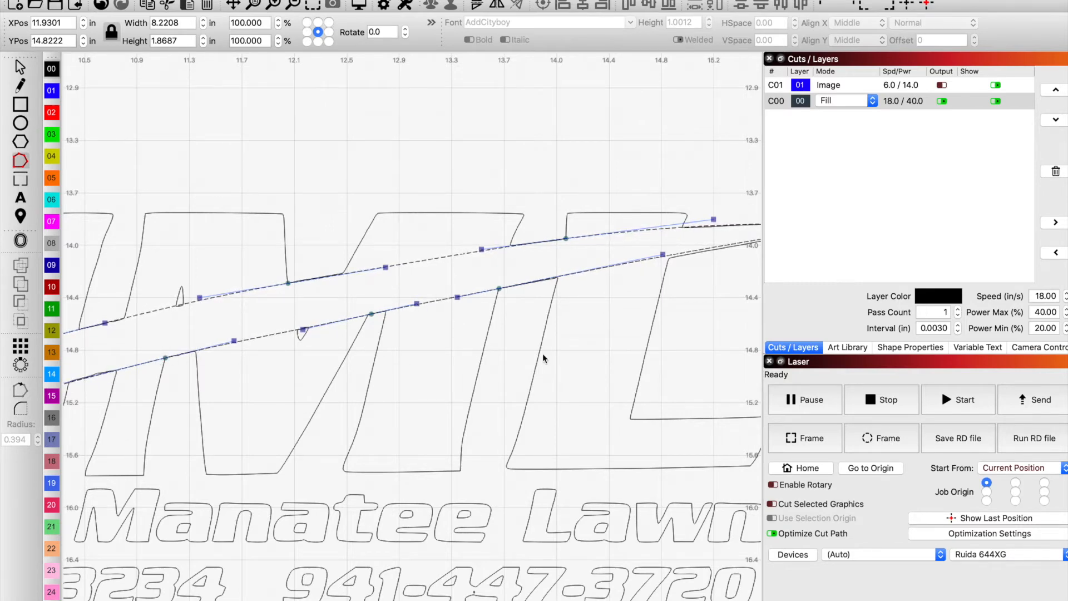
scroll(542, 353, down, 3)
scroll(690, 284, up, 3)
scroll(692, 283, up, 3)
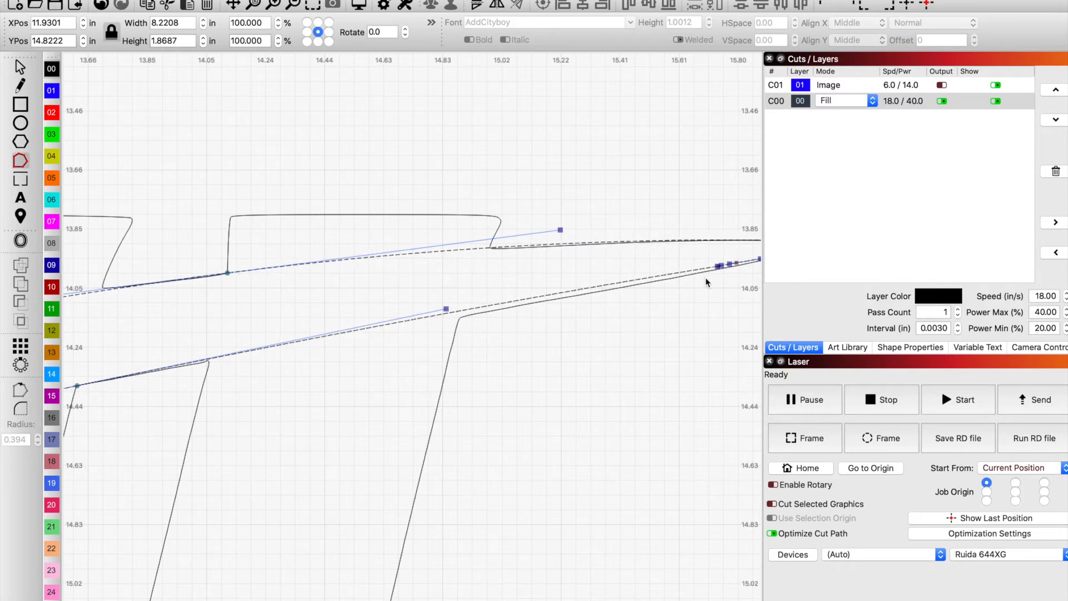
drag(699, 199, 746, 304)
key(Delete)
key(super+z)
- Delete the surplus nodes along the swoosh's lower edge just before its pointed tip
scroll(612, 301, down, 3)
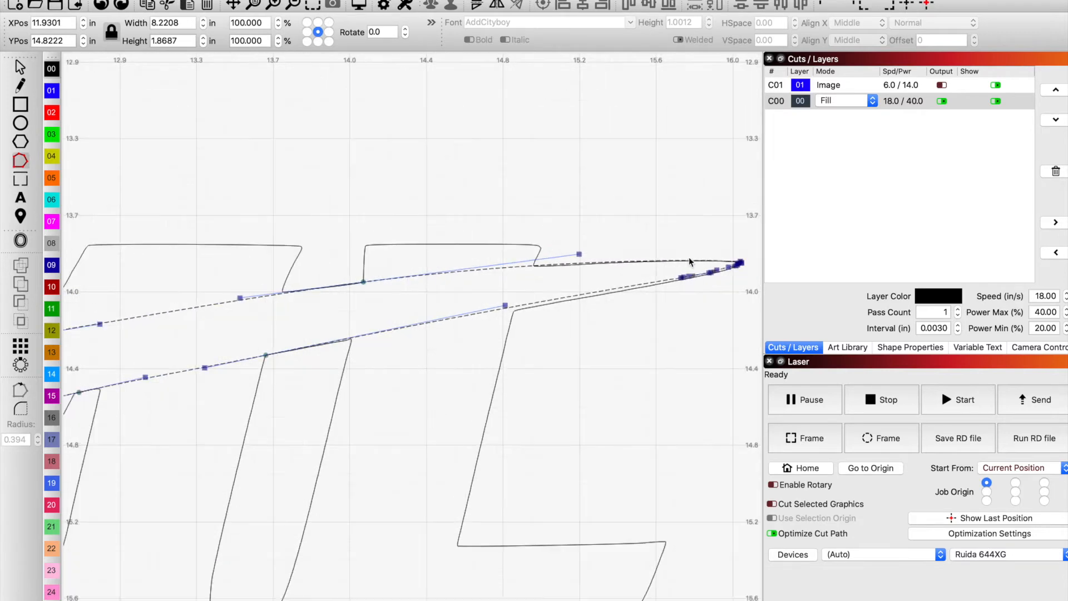
scroll(743, 262, up, 3)
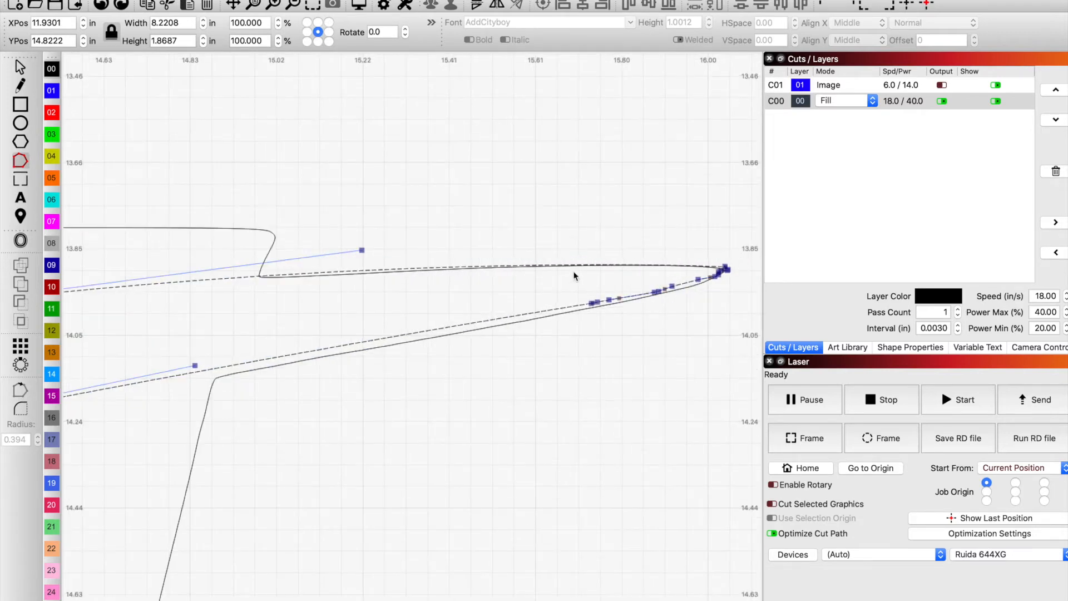
drag(597, 291, 643, 355)
key(Delete)
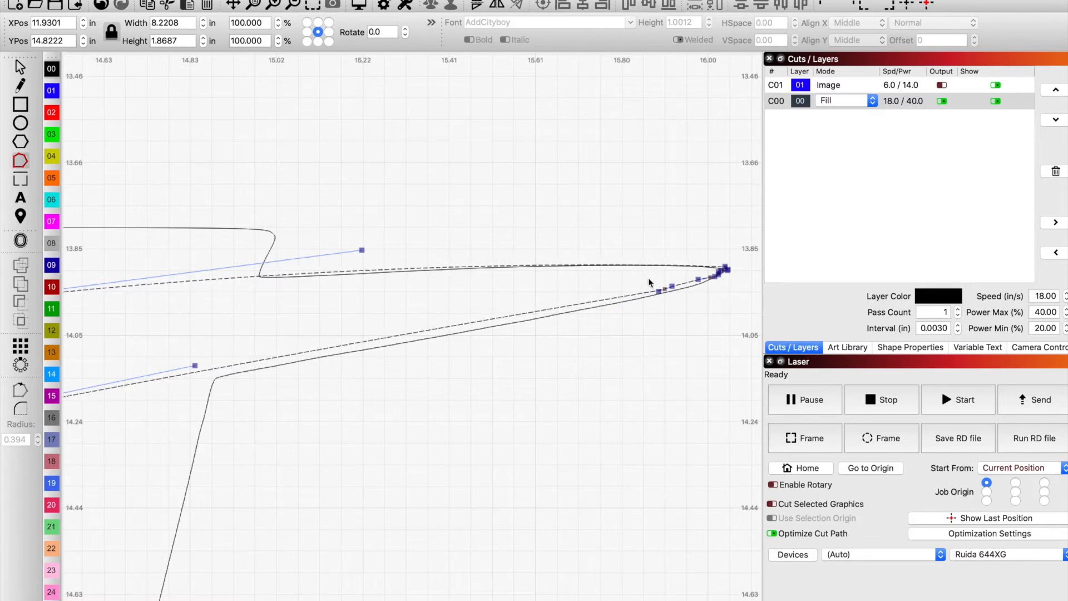
drag(642, 249, 710, 343)
key(Delete)
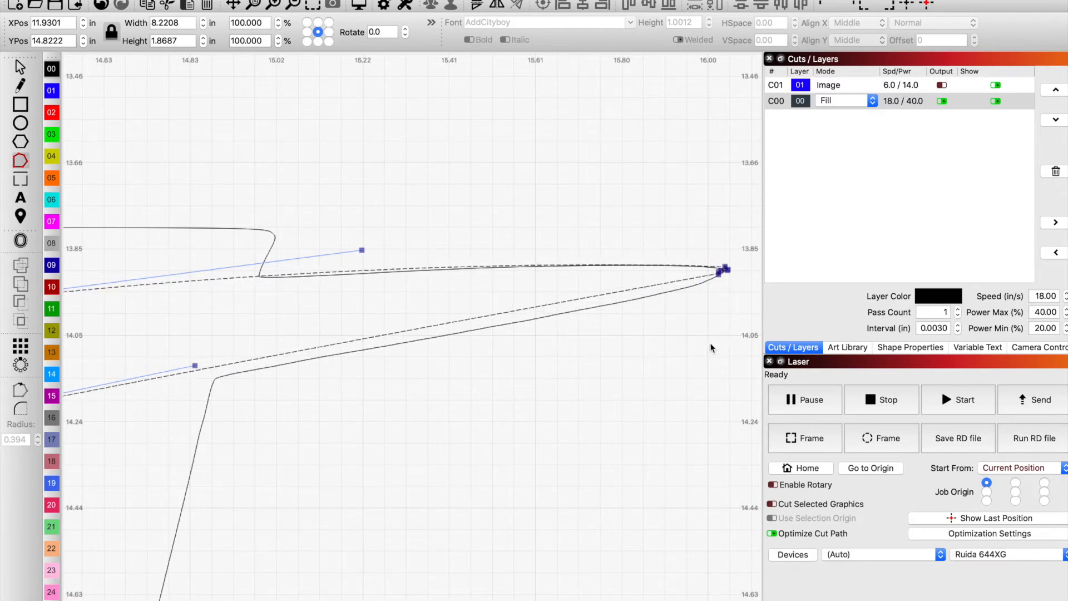
- Reduce the swoosh's pointed tip to a single node and shape it against the traced outline with its two handles
scroll(721, 268, up, 3)
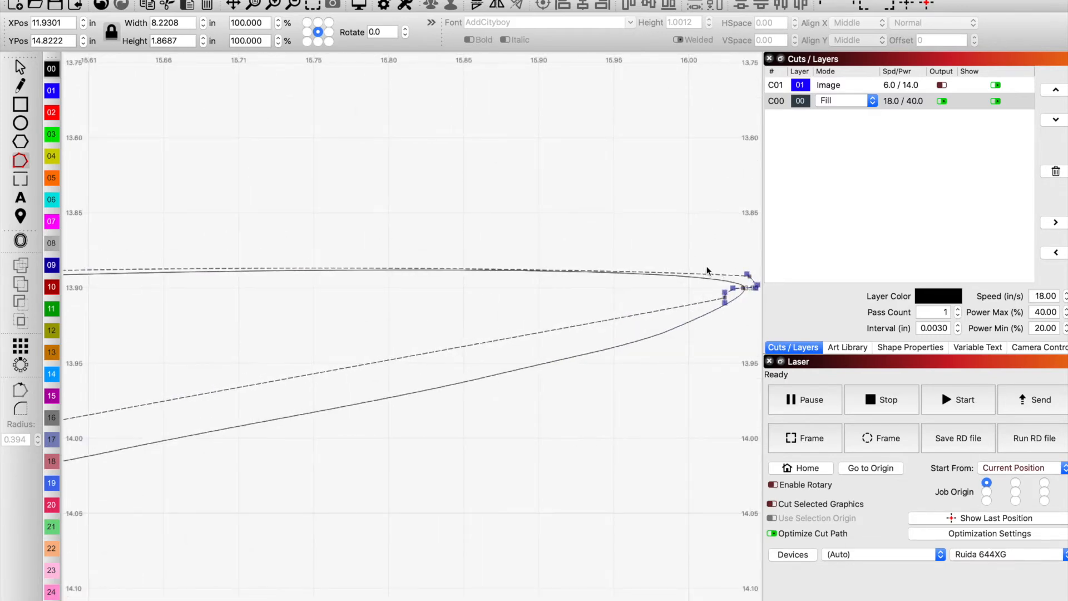
scroll(718, 272, up, 1)
scroll(713, 300, down, 1)
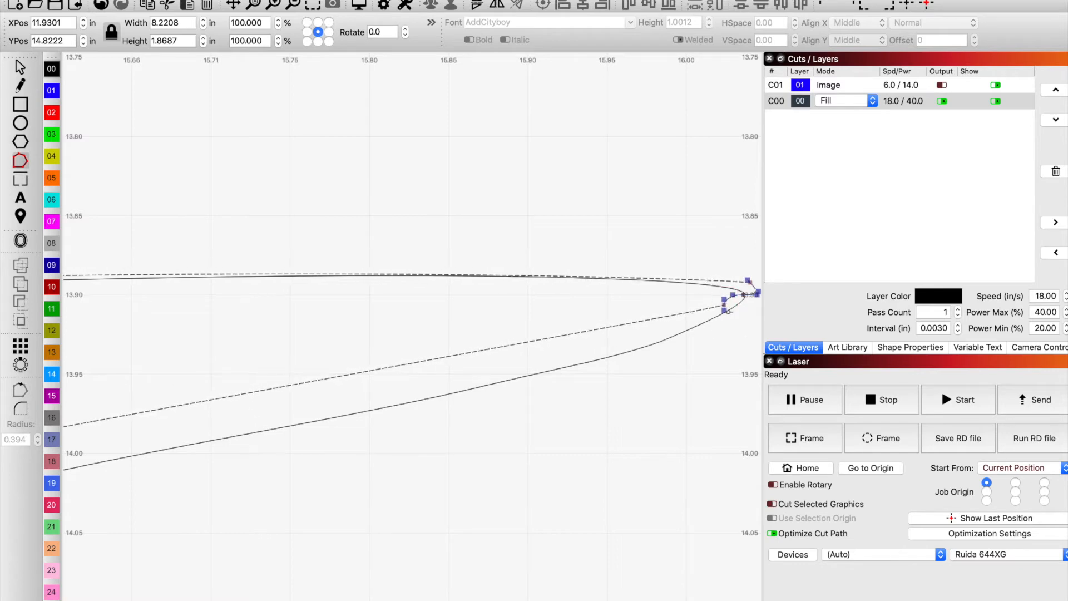
key(d)
key(d)
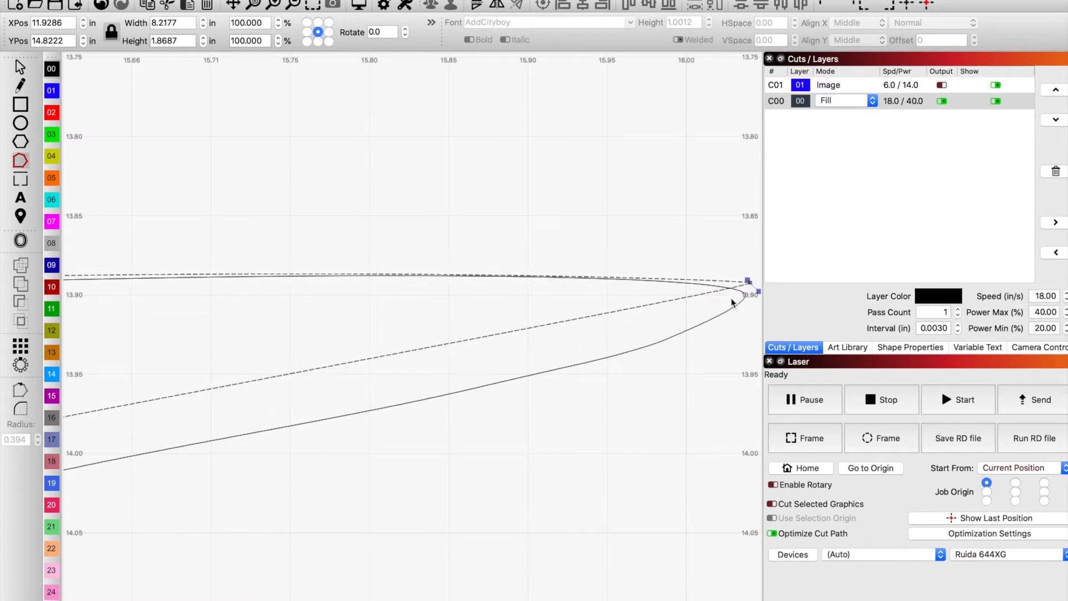
drag(747, 282, 732, 265)
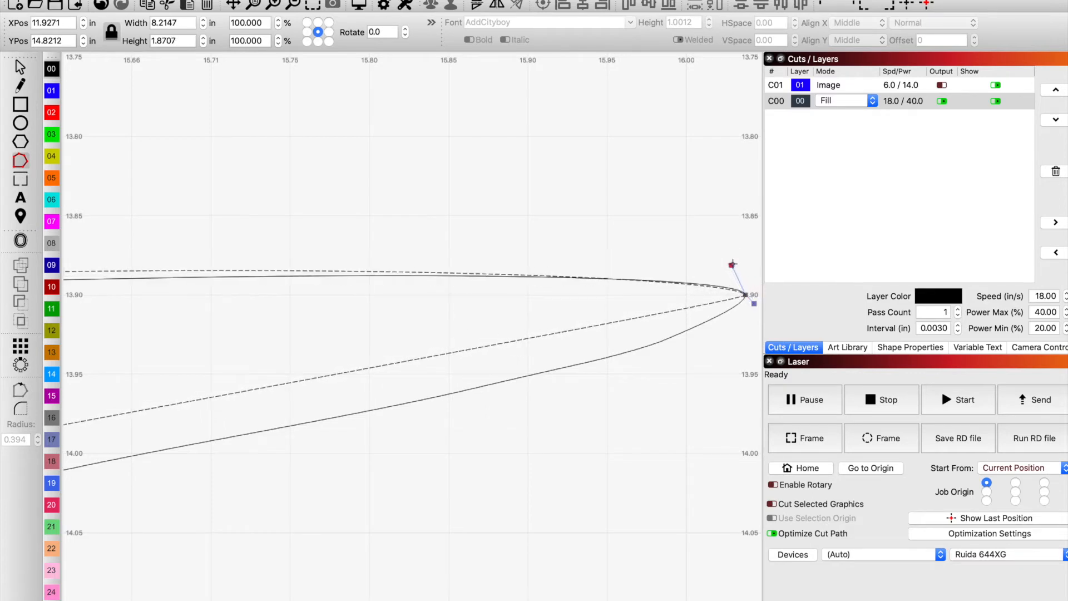
drag(753, 303, 715, 392)
- Adjust the lower and upper curve handles near the L so both swoosh edges follow the traced outline toward the tip
scroll(429, 392, down, 10)
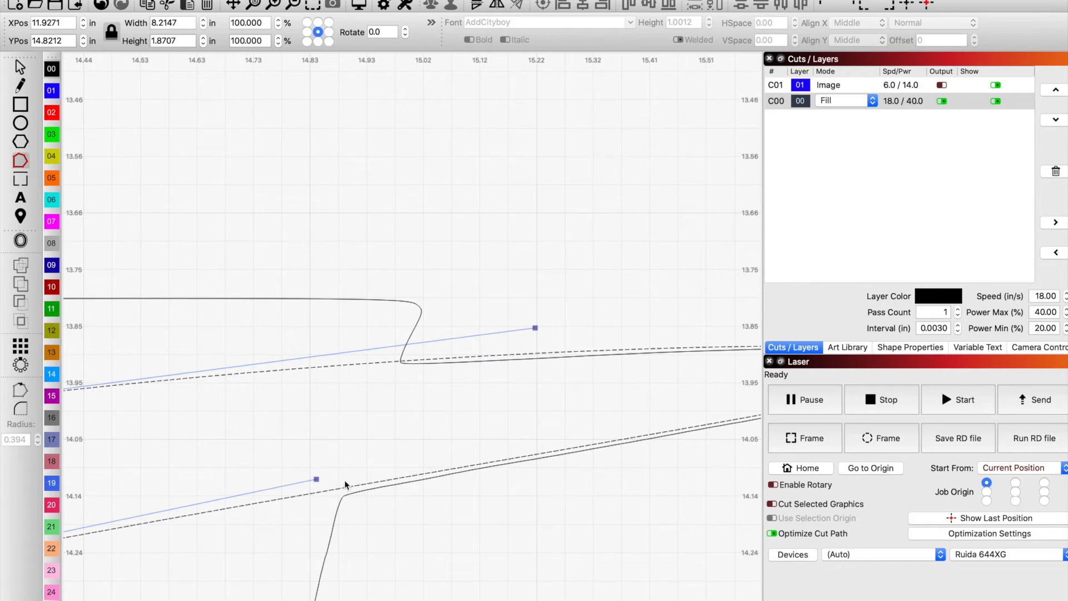
drag(311, 477, 319, 487)
scroll(484, 488, down, 3)
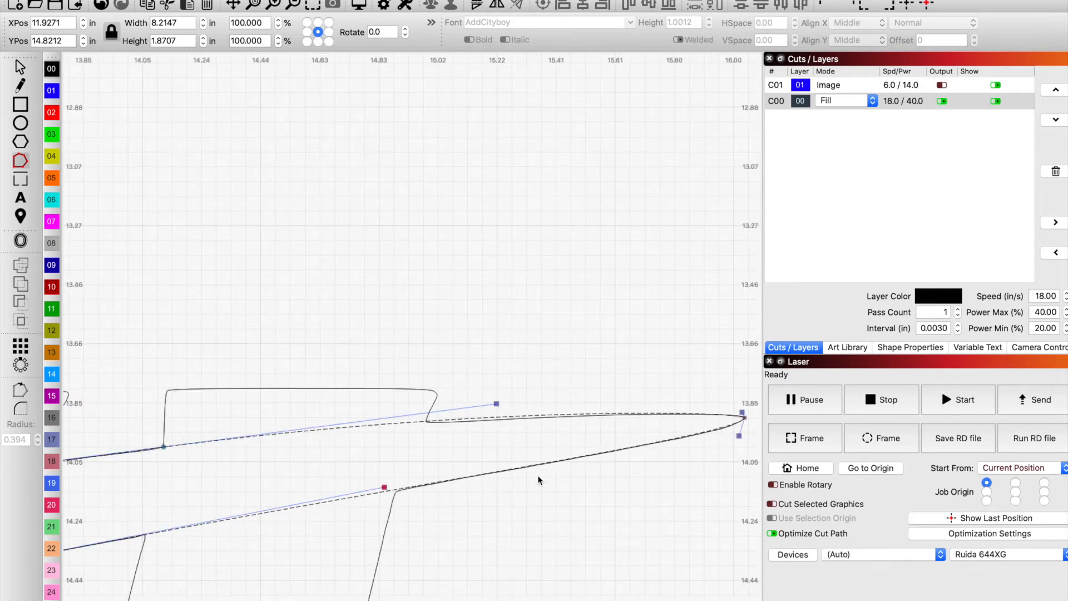
drag(496, 403, 498, 409)
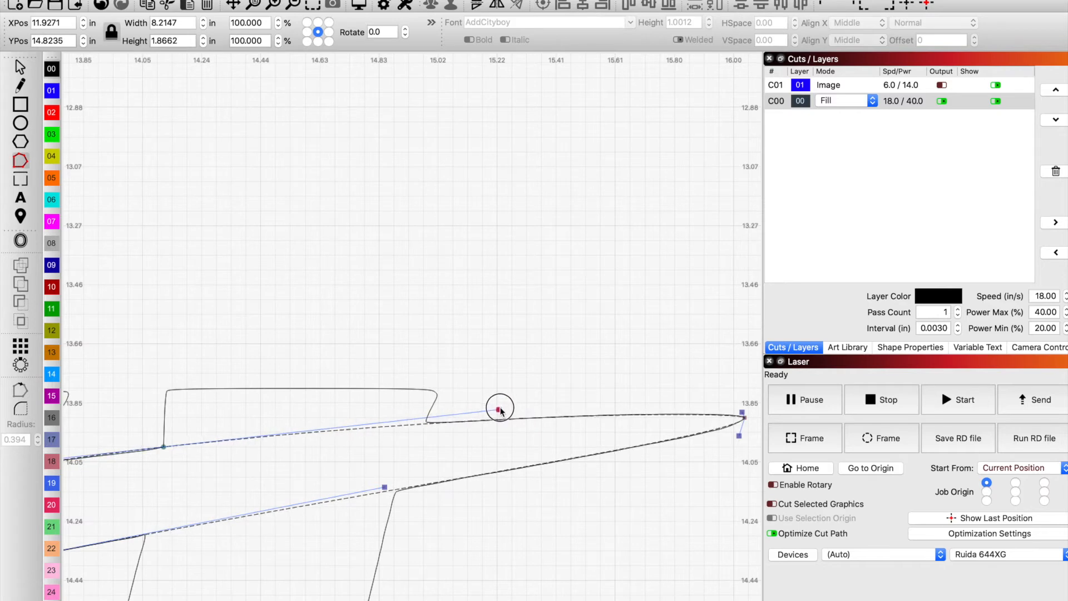
- Adjust the lower-edge handle at the U's counter and move the rounded end's lower corner node onto the traced outline
scroll(573, 429, down, 8)
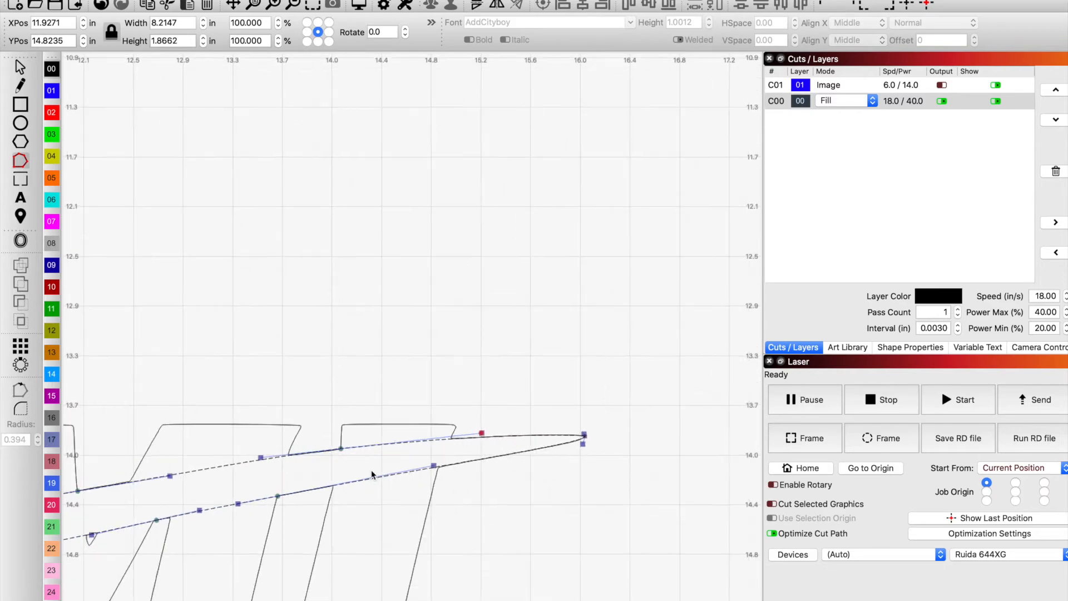
scroll(187, 510, up, 3)
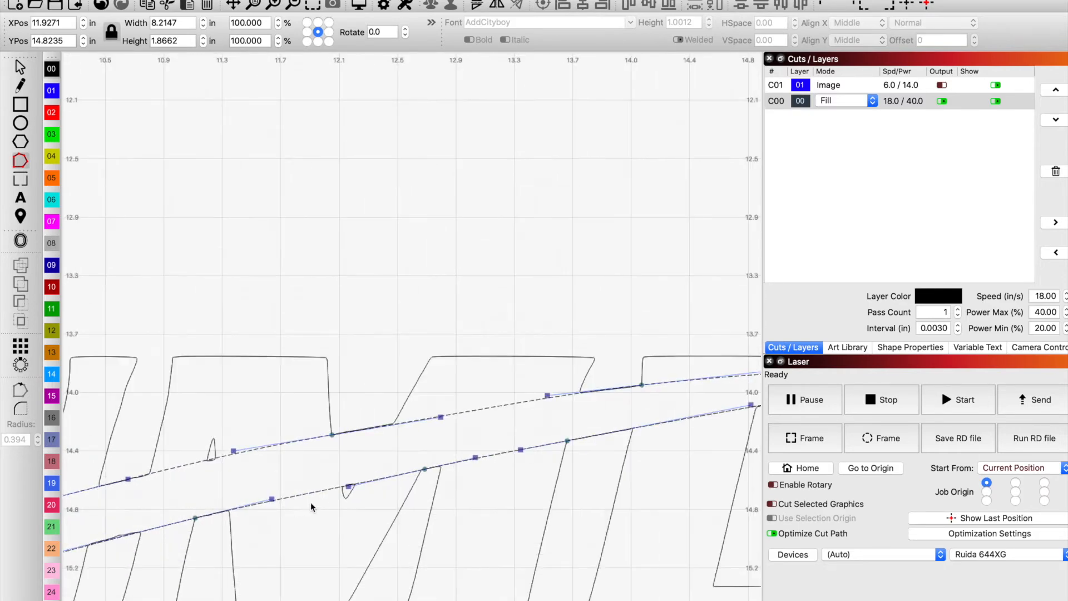
scroll(316, 499, down, 3)
scroll(158, 542, up, 2)
scroll(276, 528, up, 2)
scroll(299, 525, down, 2)
scroll(241, 532, down, 2)
scroll(143, 547, up, 1)
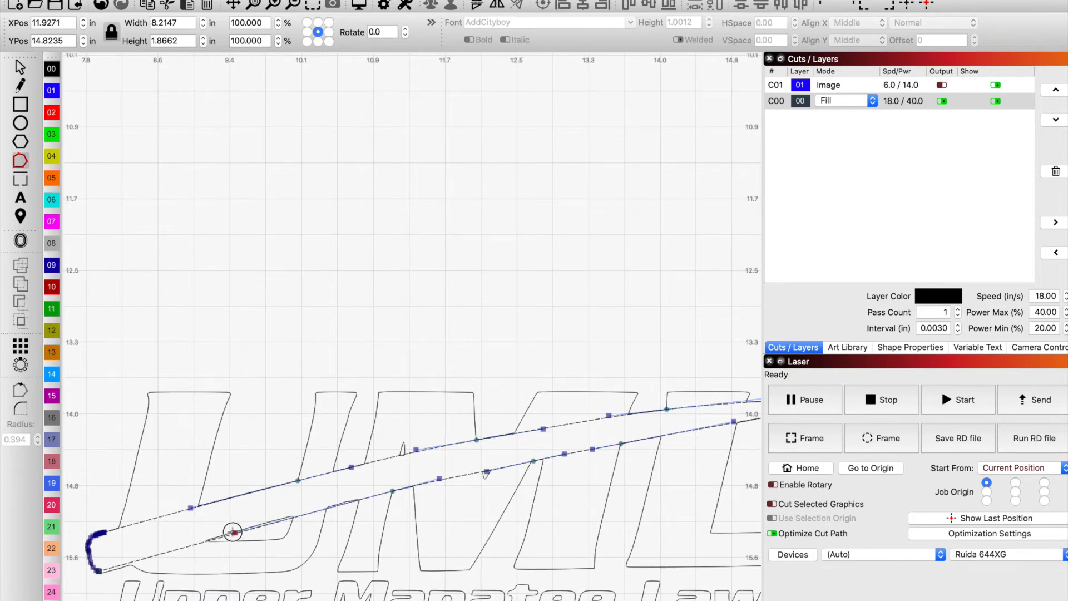
scroll(232, 532, down, 1)
scroll(229, 533, down, 2)
scroll(153, 553, up, 5)
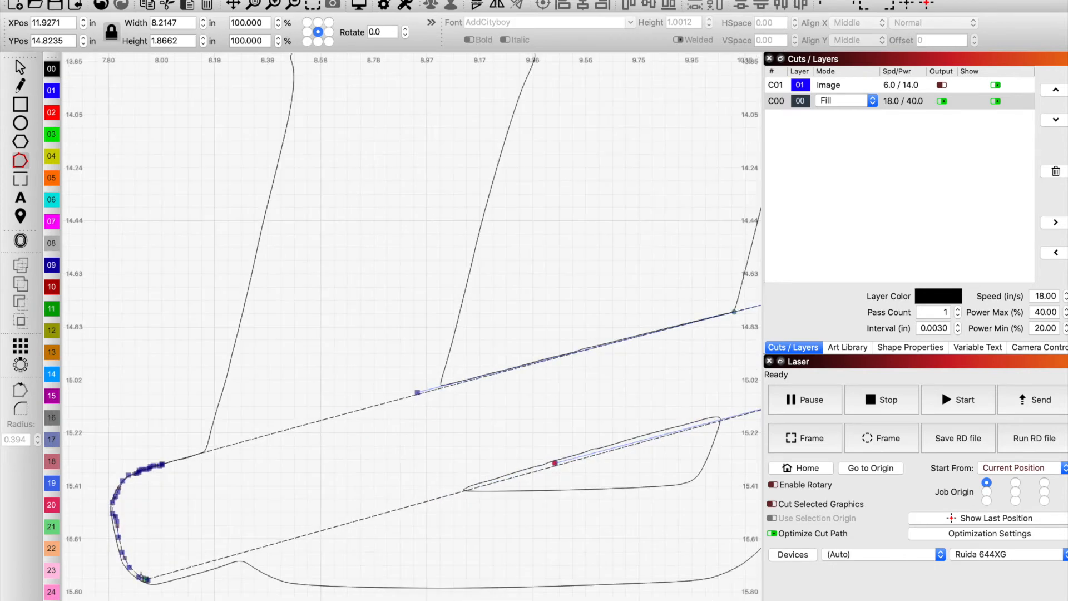
drag(146, 578, 148, 582)
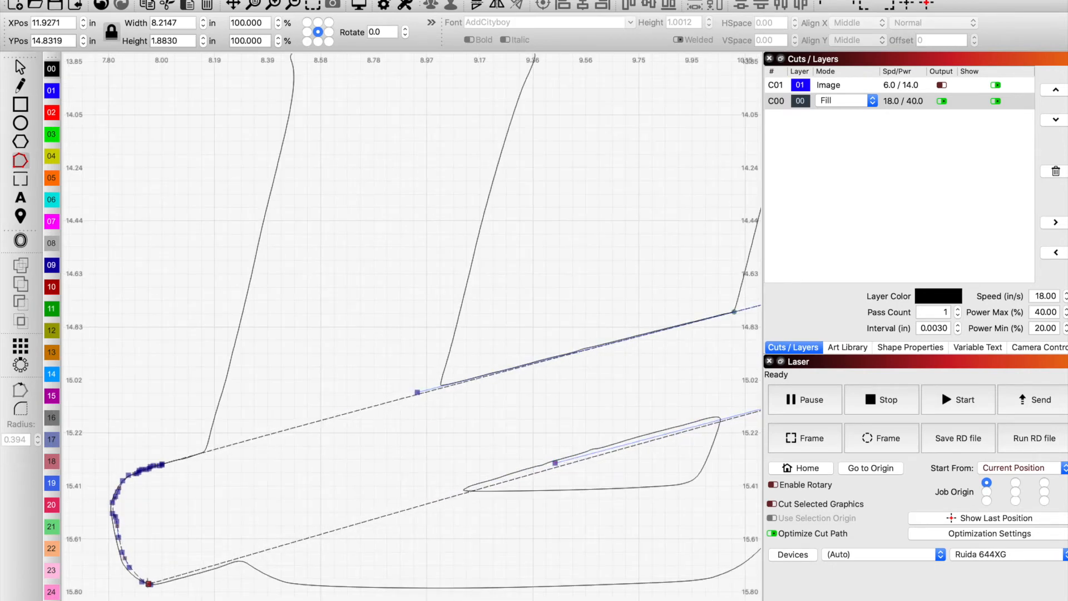
- Delete the surplus nodes along the outer side and upper corner of the swoosh's rounded end
scroll(139, 581, up, 1)
drag(91, 488, 148, 552)
key(Delete)
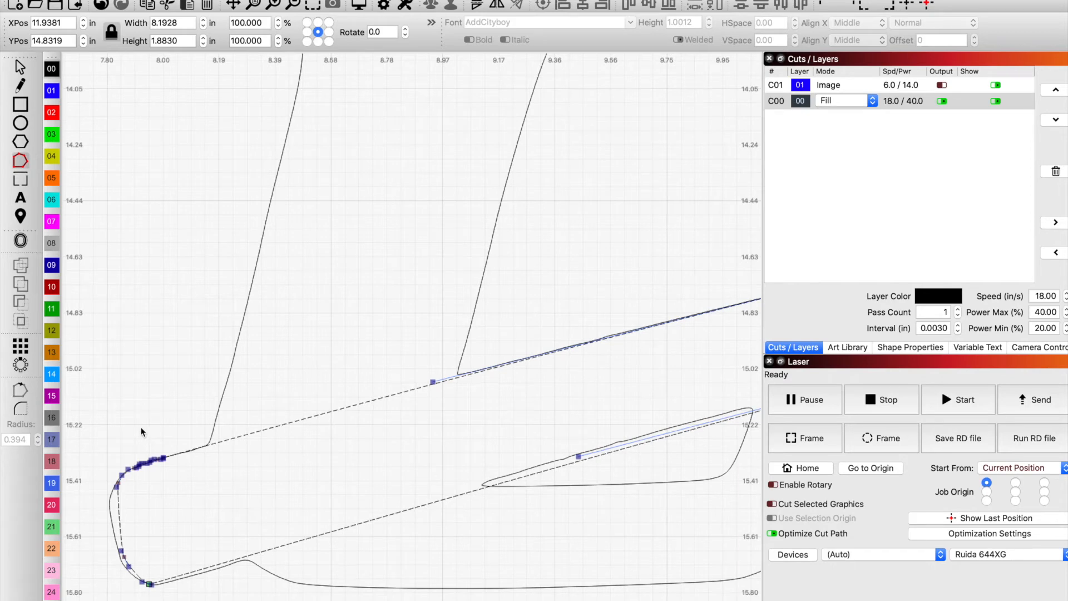
drag(132, 444, 187, 493)
key(Delete)
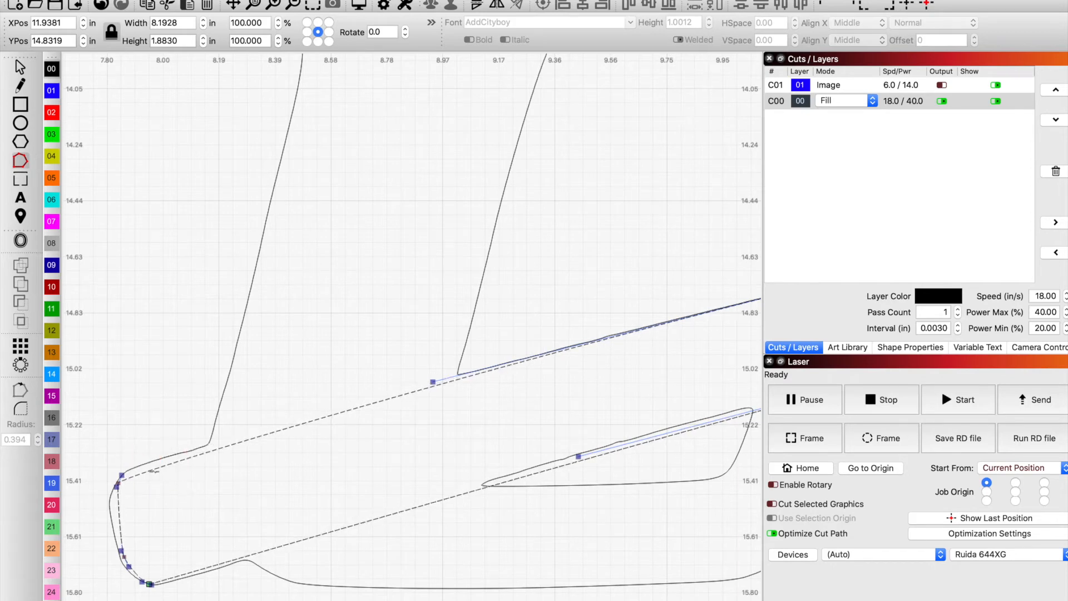
- Reshape the upper corner of the swoosh's rounded end by repositioning its node and handle along the traced outline
drag(116, 485, 199, 438)
drag(134, 472, 132, 468)
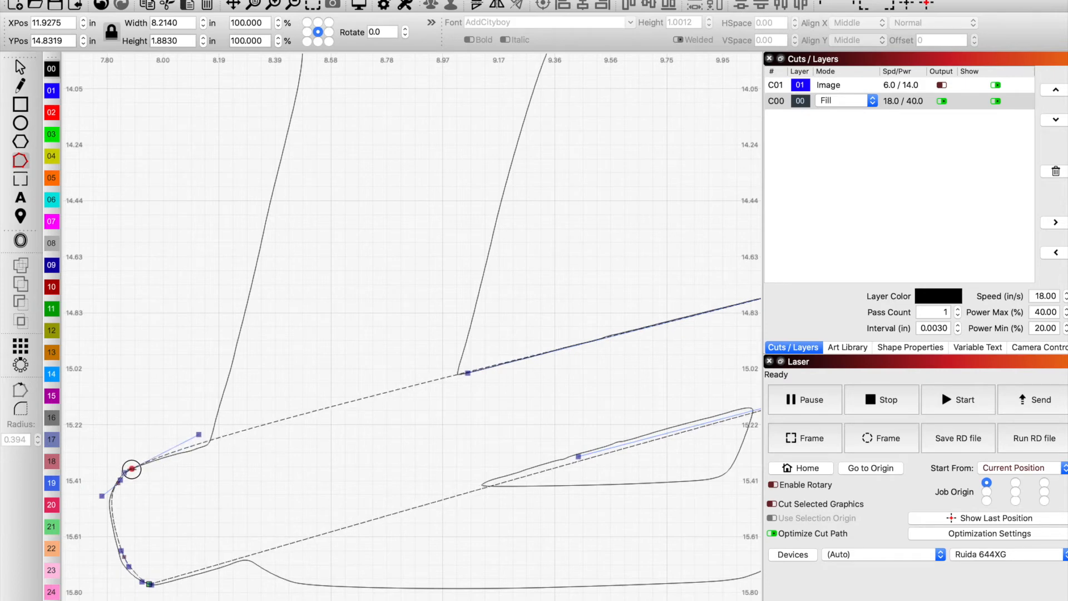
drag(202, 439, 203, 439)
scroll(129, 559, up, 2)
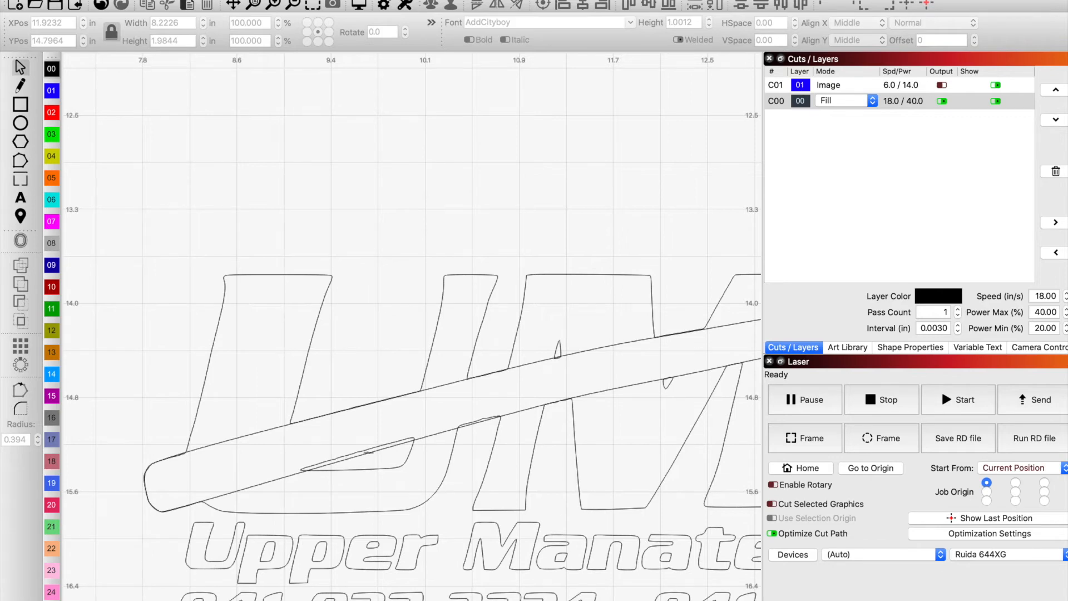
- Nudge the small triangle in the M above the swoosh up about 0.011 in, to a Y position of 14.4175
scroll(369, 451, up, 3)
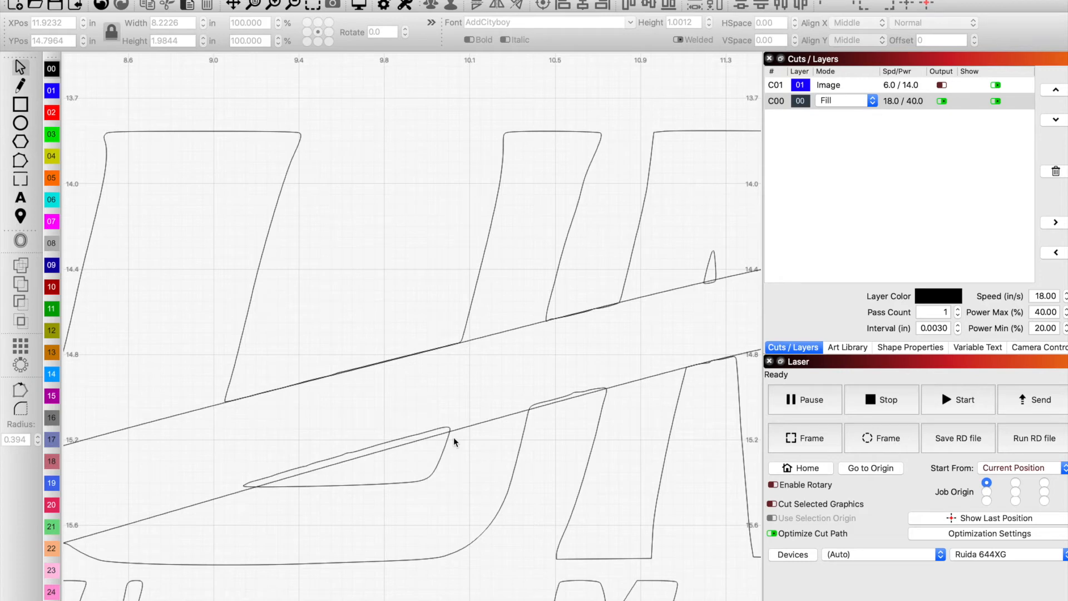
scroll(590, 394, down, 3)
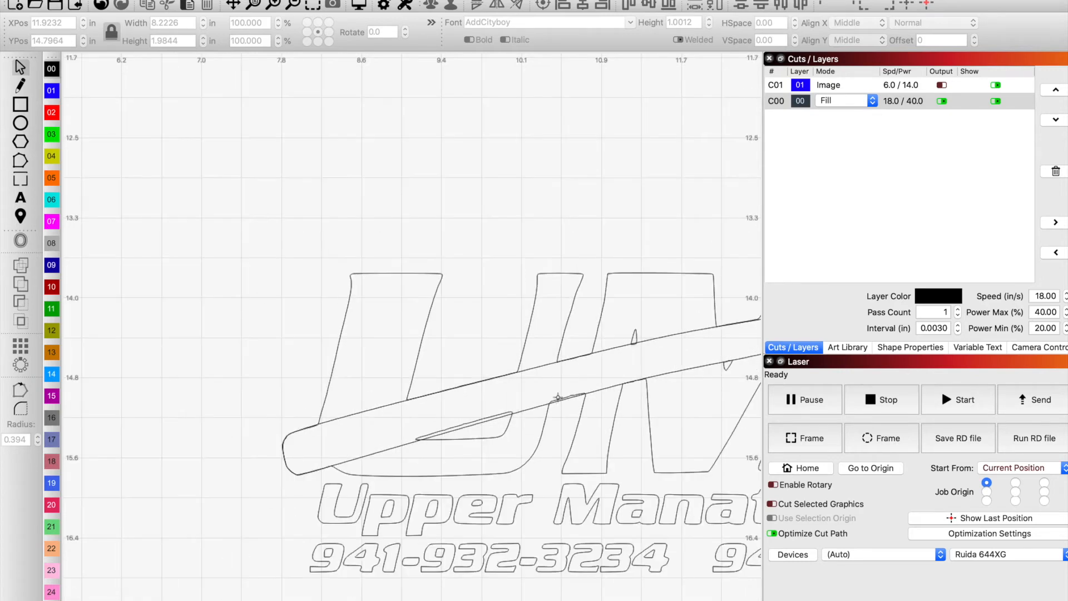
scroll(629, 339, up, 5)
click(655, 335)
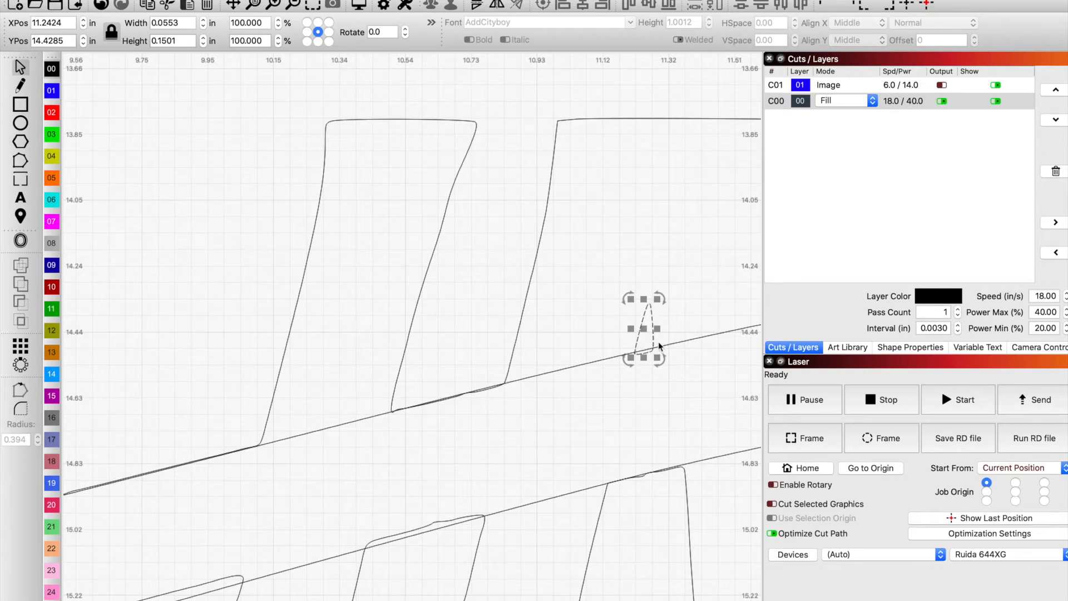
key(Up)
key(Down)
key(super+Up)
key(super+Up)
key(super+Up)
key(super+Up)
key(super+Up)
key(super+Up)
key(super+Up)
key(super+Up)
key(super+Up)
key(super+Up)
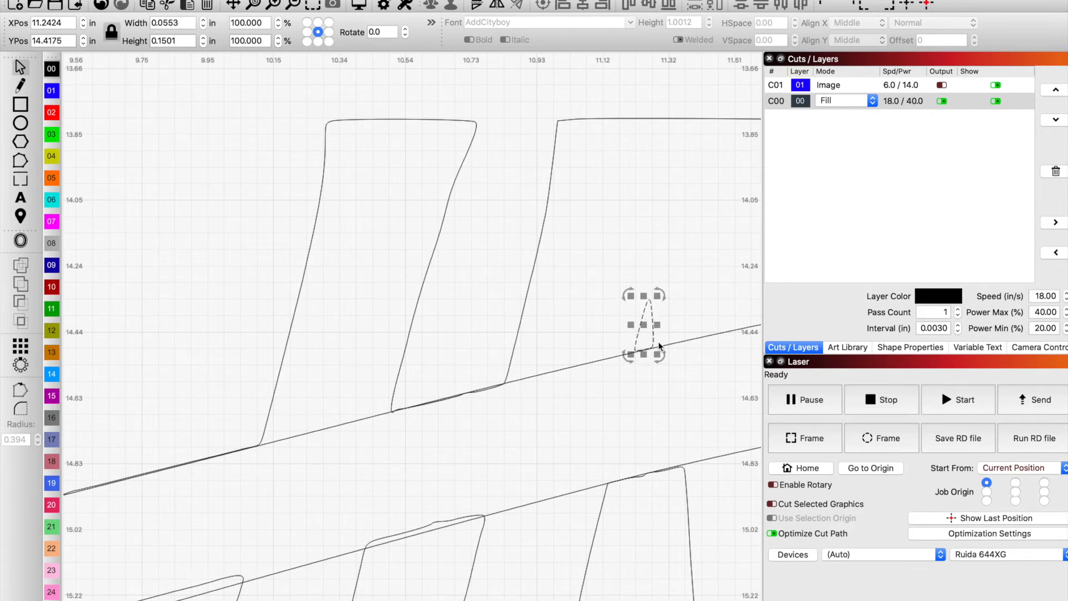
- Nudge the U's inner counter shape down to a Y position of 15.3268, aligning it with the swoosh's lower edge
scroll(517, 458, down, 5)
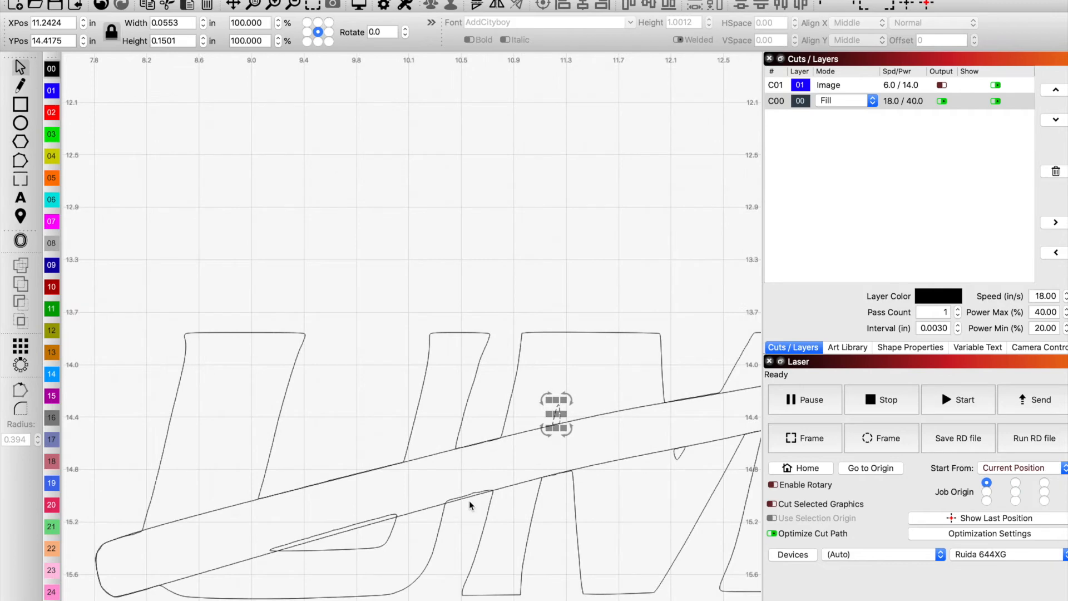
scroll(469, 499, down, 1)
click(386, 542)
key(super+Down)
key(super+Down)
key(super+Down)
key(super+Down)
key(super+Down)
key(super+Down)
key(super+Down)
key(super+Down)
key(super+Down)
key(super+Down)
key(super+Down)
key(super+Down)
key(super+Down)
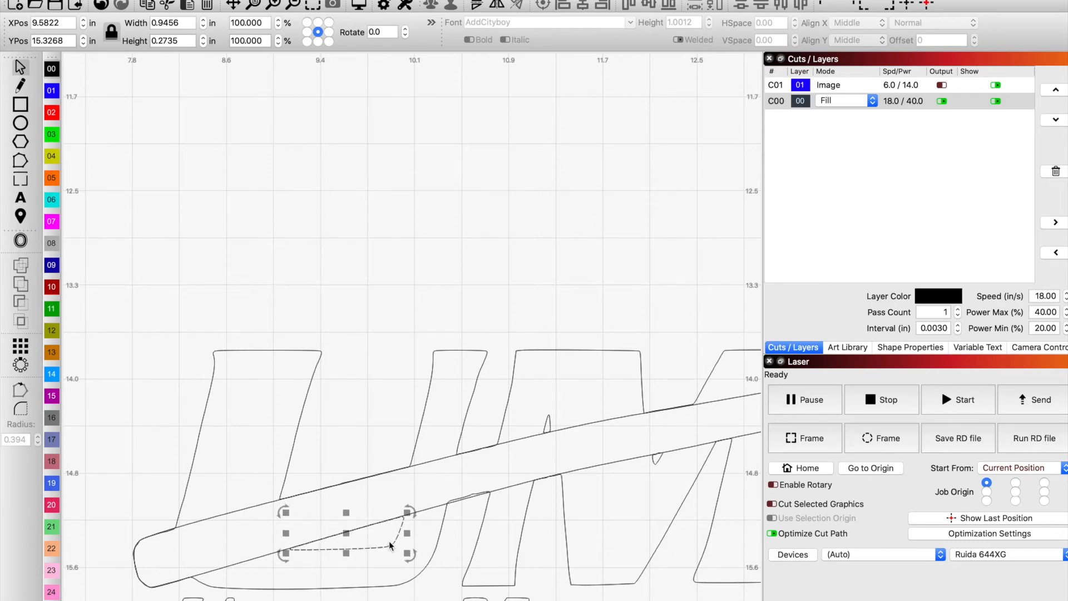
- Select the small triangle in the M below the swoosh and examine its fit against the swoosh's lower edge
scroll(492, 551, down, 1)
scroll(626, 472, up, 5)
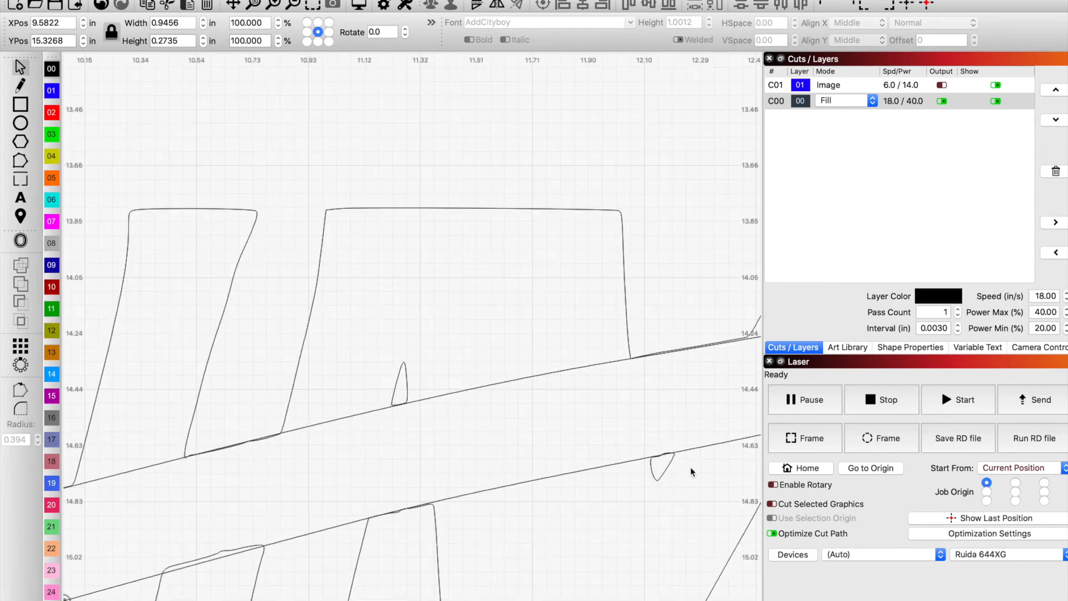
click(651, 477)
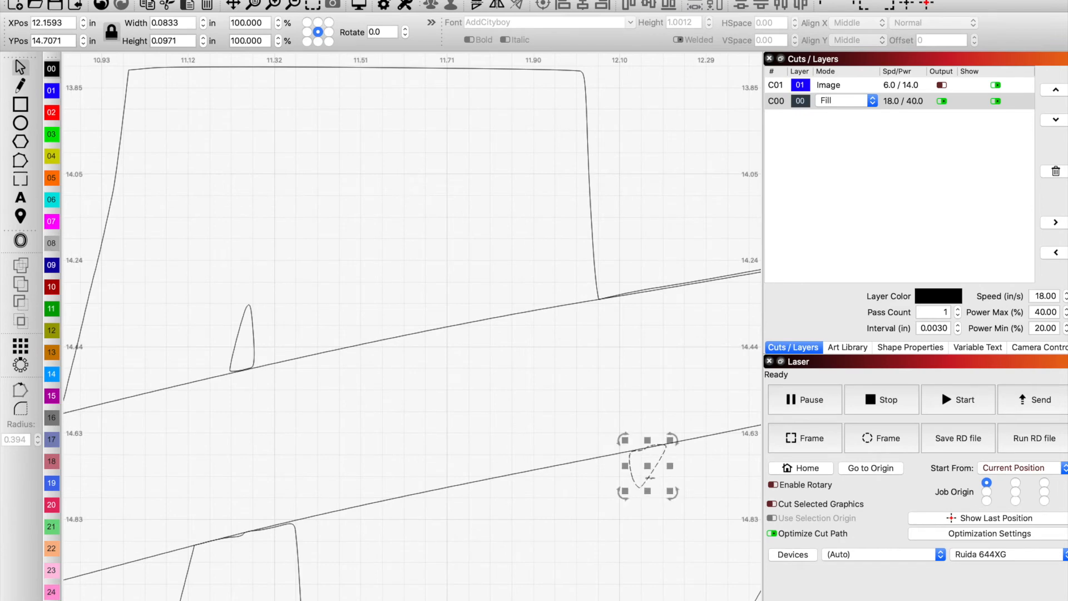
scroll(650, 477, down, 10)
scroll(645, 466, up, 10)
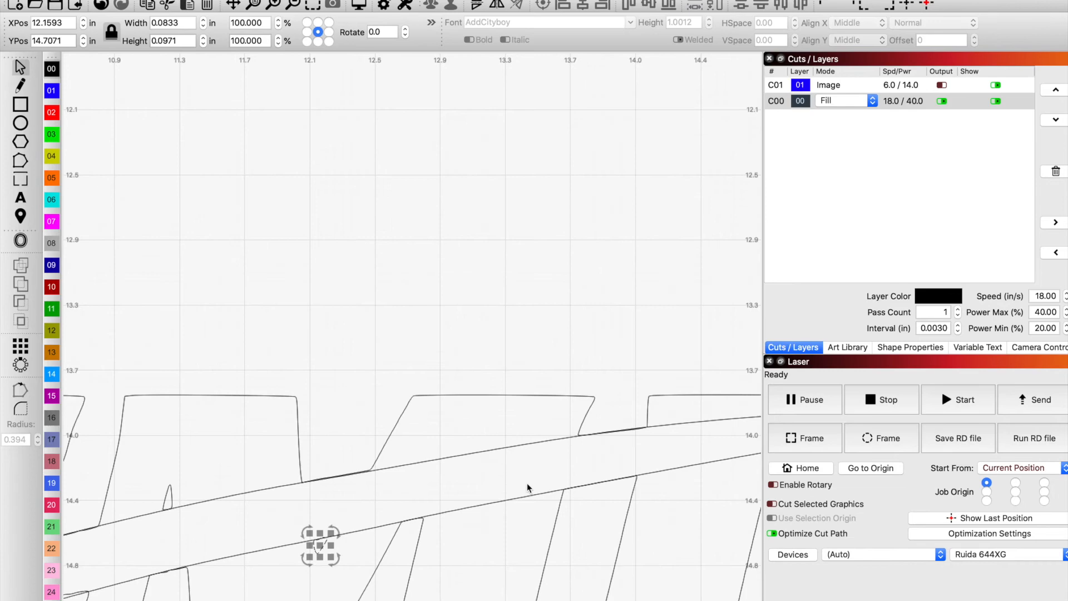
scroll(526, 485, down, 4)
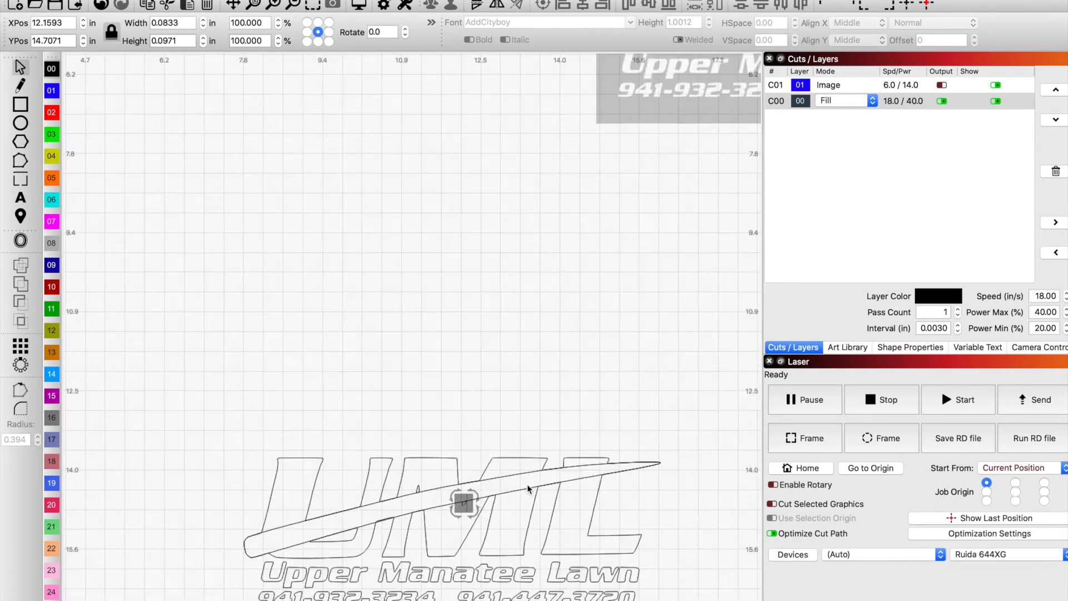
- Select the traced UML lettering and examine how its pieces meet the swoosh's upper and lower edges
click(607, 445)
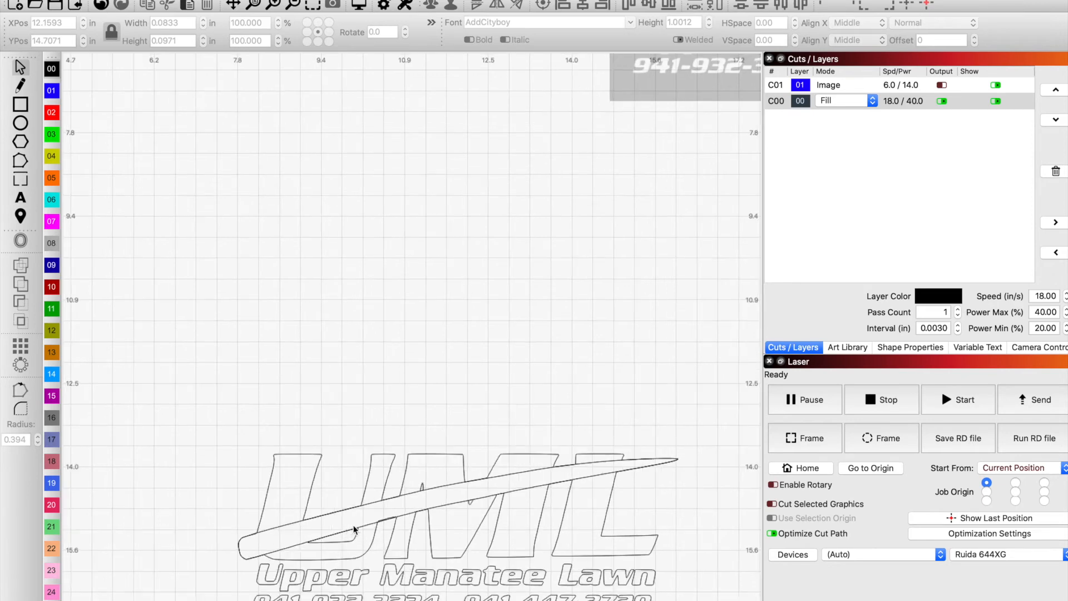
scroll(402, 508, up, 1)
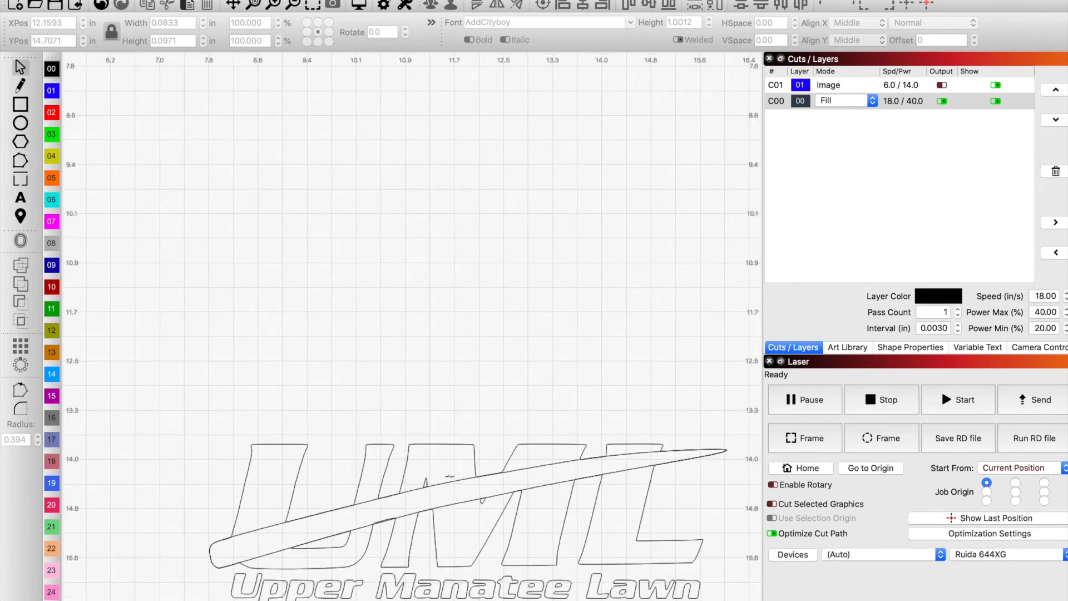
click(474, 456)
scroll(456, 512, up, 2)
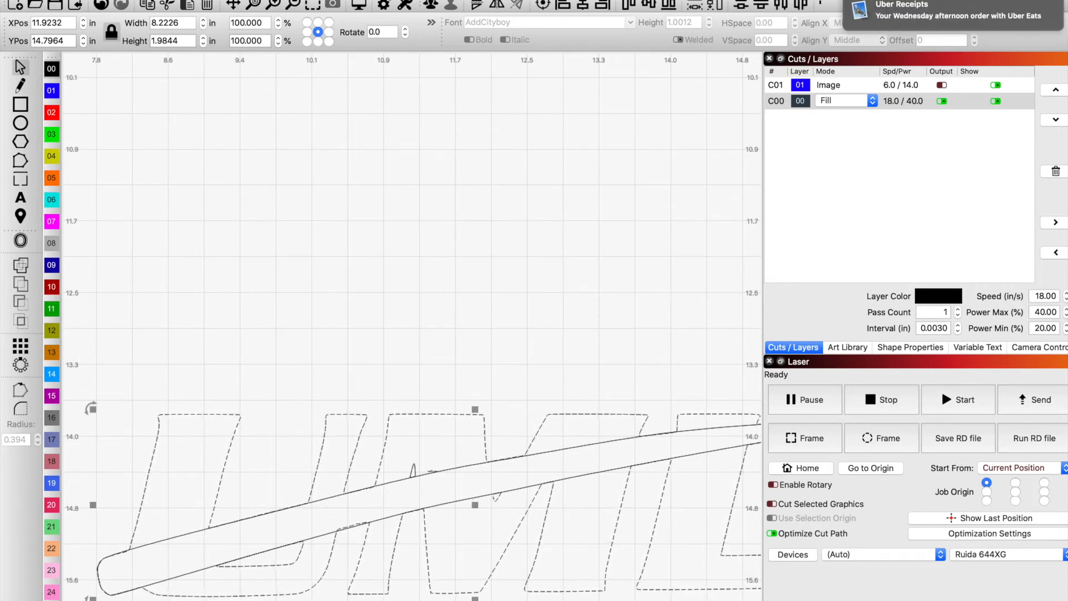
scroll(470, 524, down, 1)
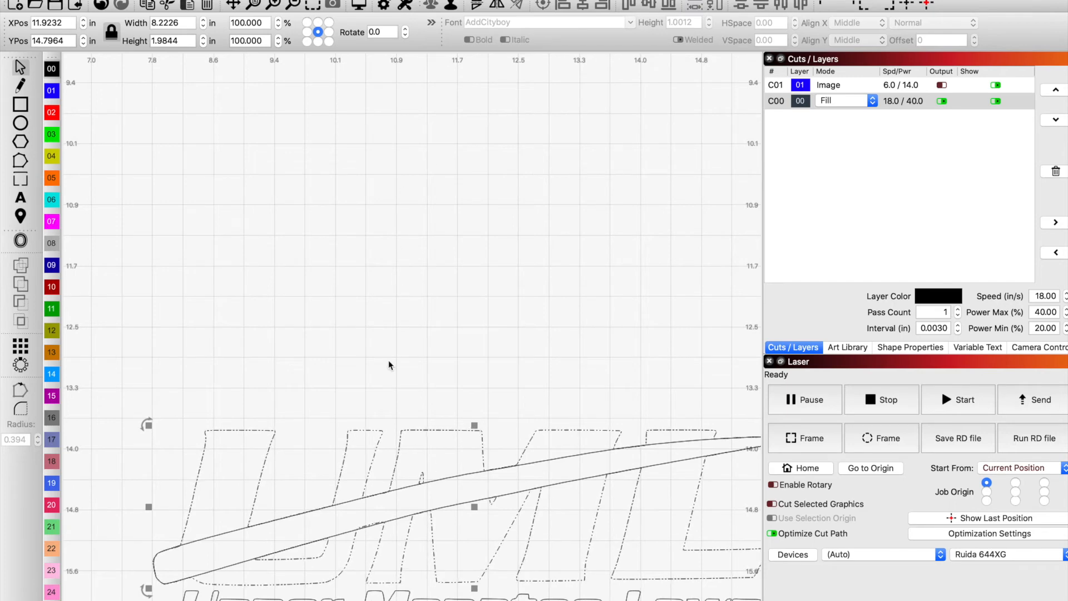
scroll(365, 520, up, 3)
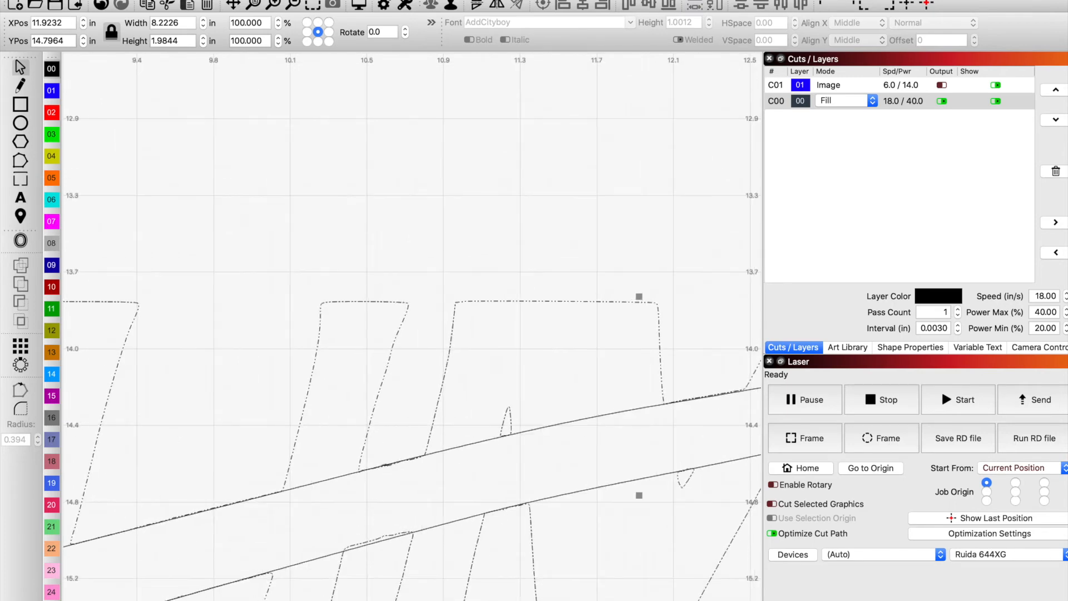
scroll(323, 489, down, 1)
click(321, 495)
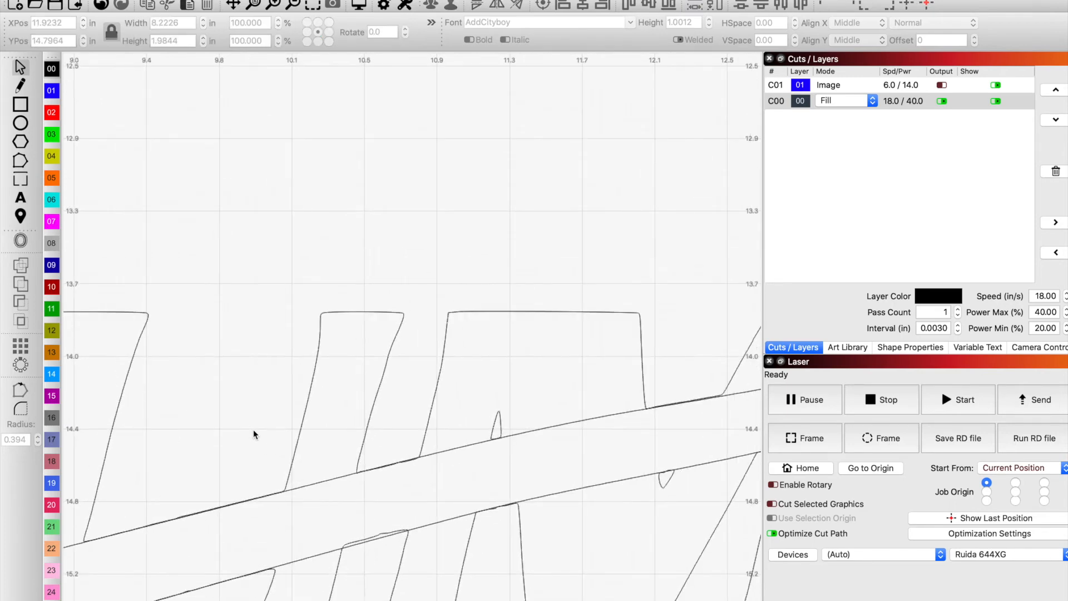
scroll(350, 519, down, 1)
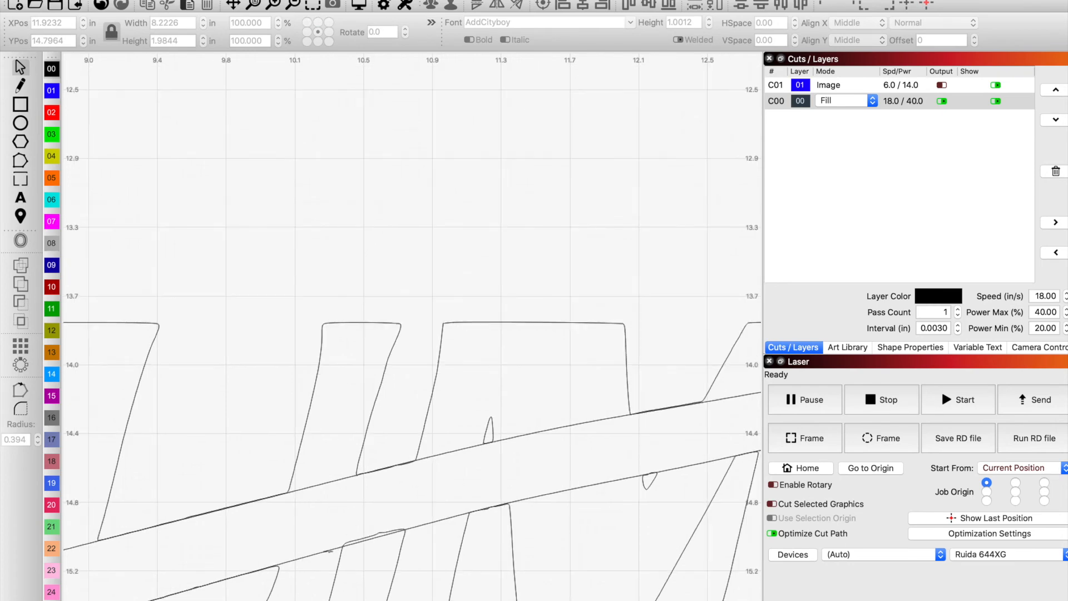
- Offset the swoosh outward by 0.0099 in with round corners, keeping the original outline
click(328, 551)
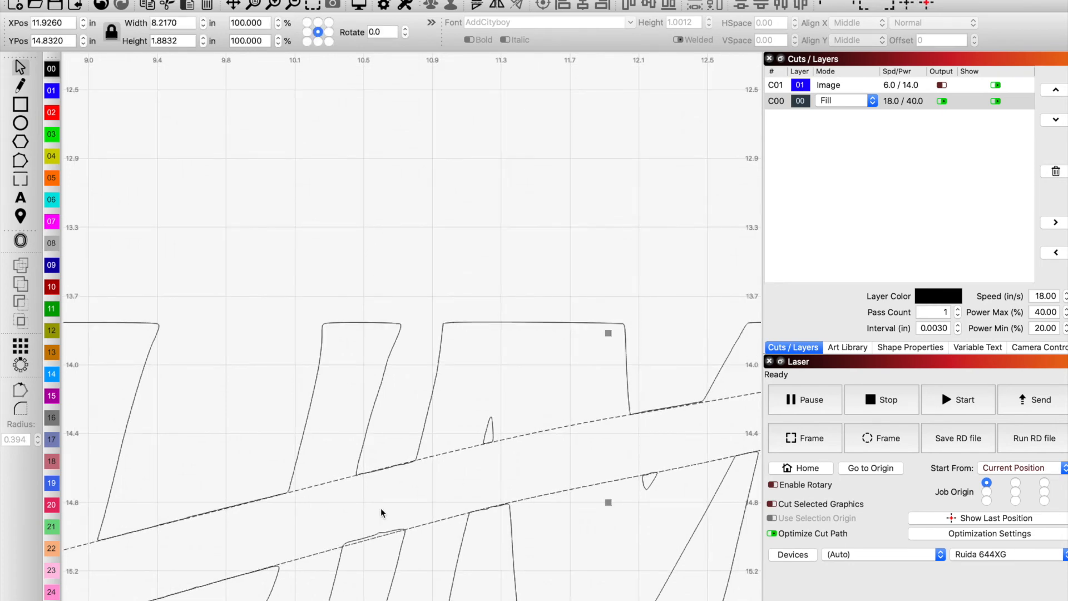
scroll(380, 509, down, 1)
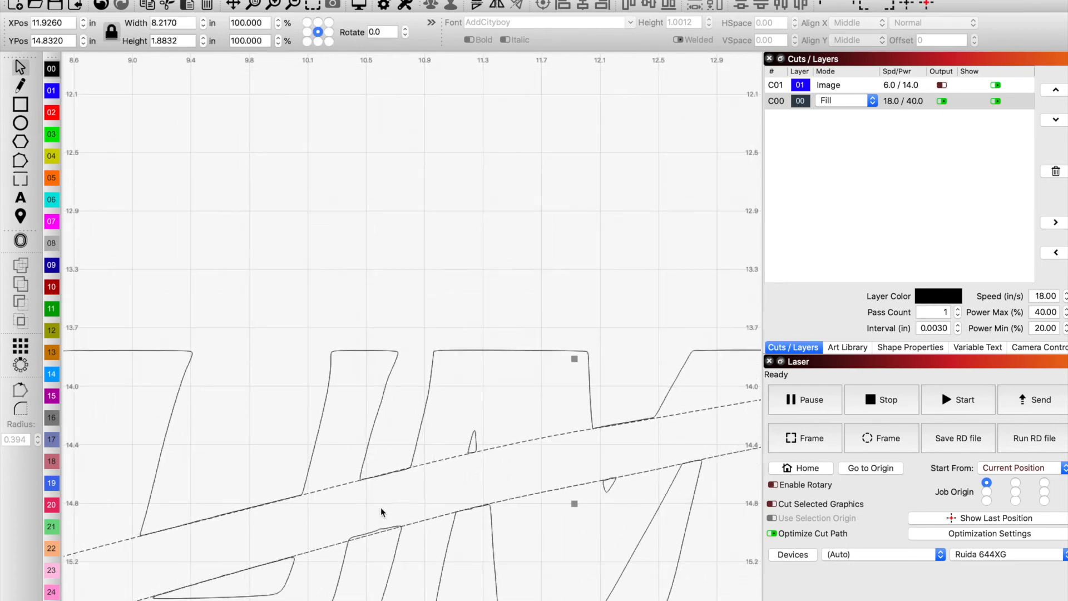
click(30, 244)
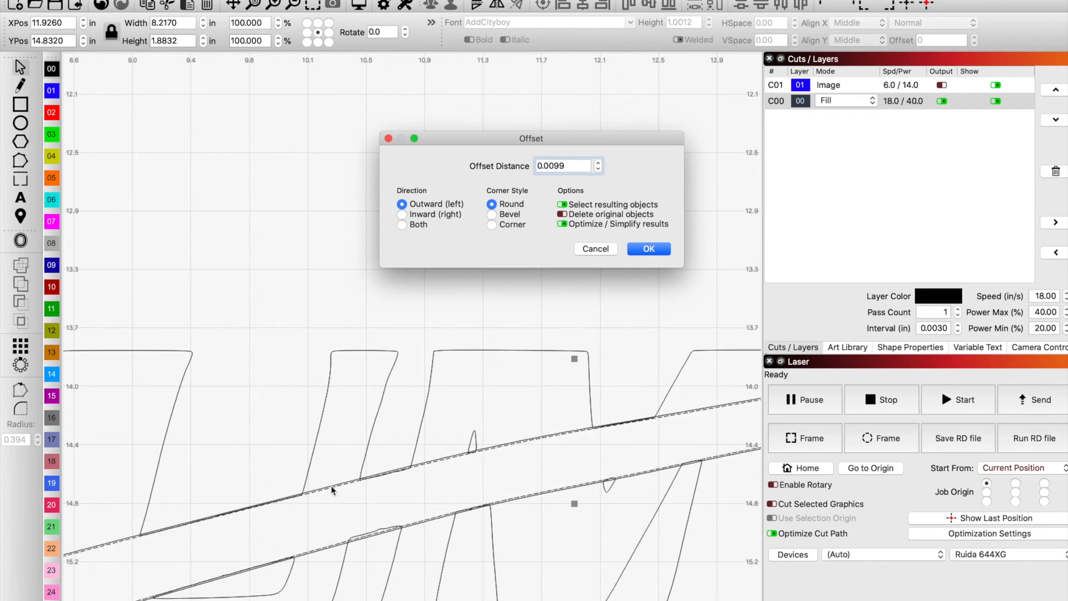
click(649, 249)
- Subtract the swoosh's outer offset outline from the UML lettering with a Boolean subtract
scroll(247, 516, up, 3)
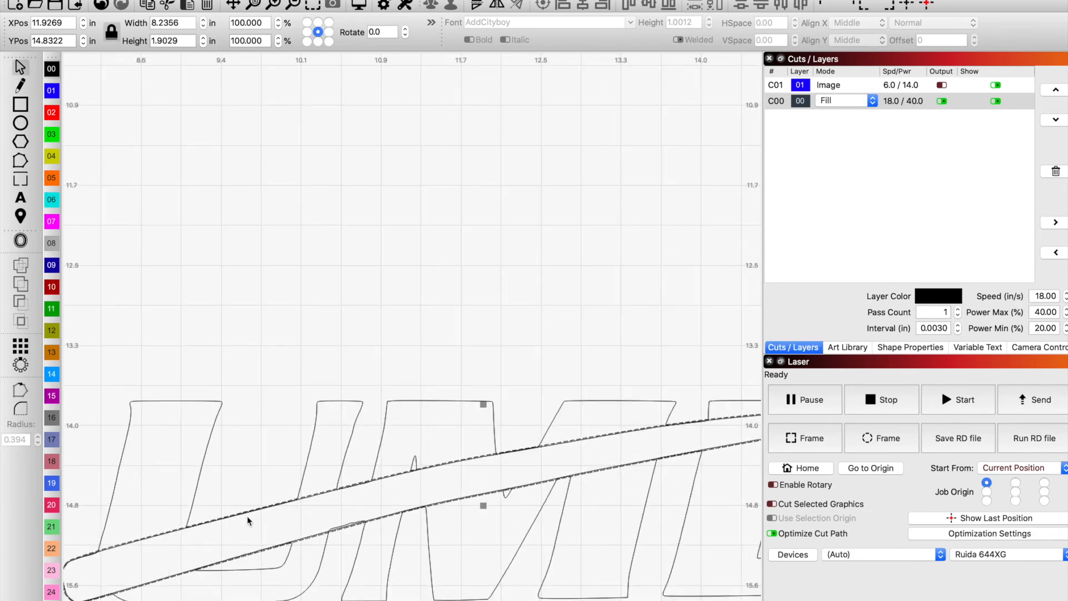
click(242, 484)
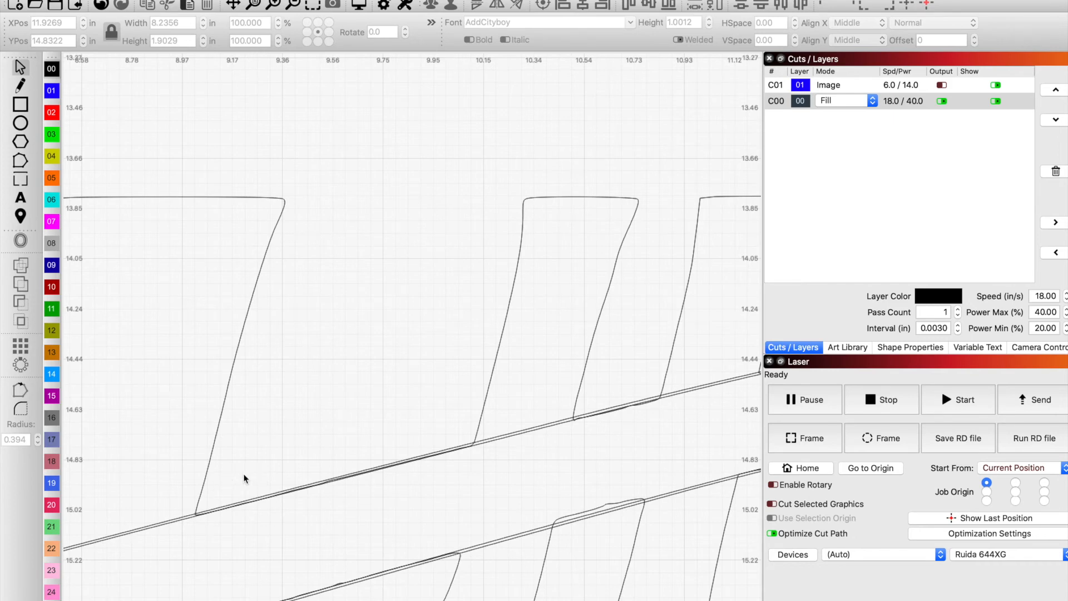
scroll(258, 452, down, 3)
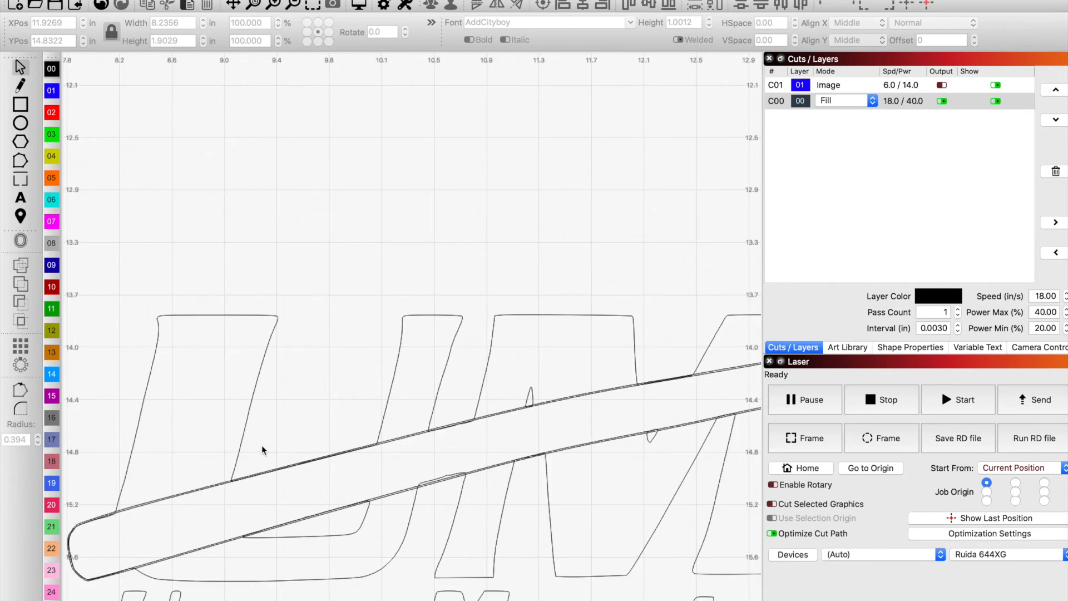
click(239, 453)
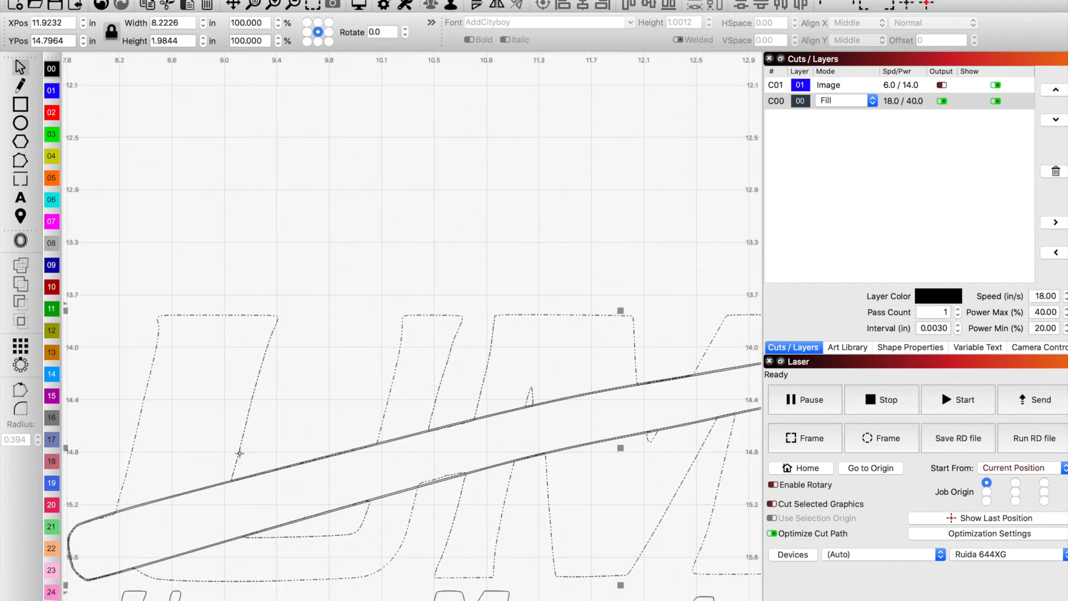
scroll(253, 474, up, 2)
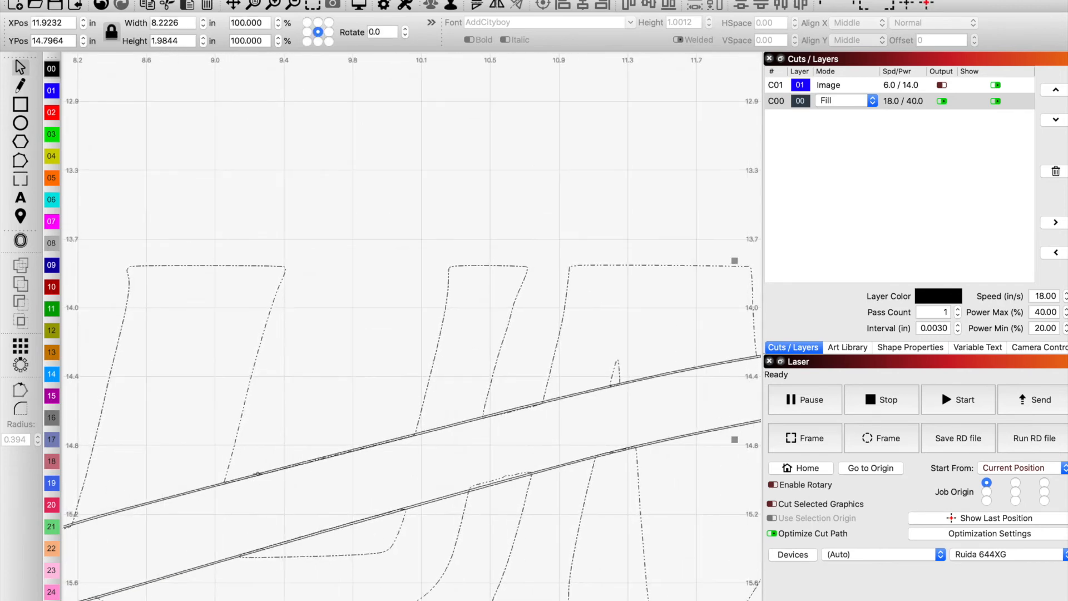
shift+click(252, 474)
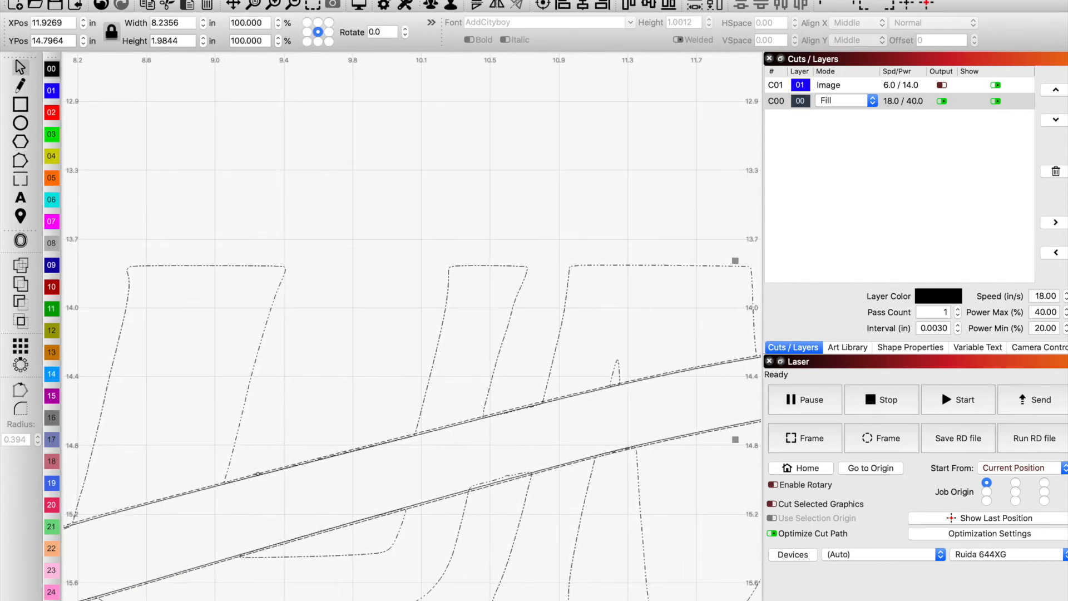
click(21, 303)
- Preview the engraving and examine the gap between the swoosh and the trimmed UML lettering
scroll(325, 478, down, 4)
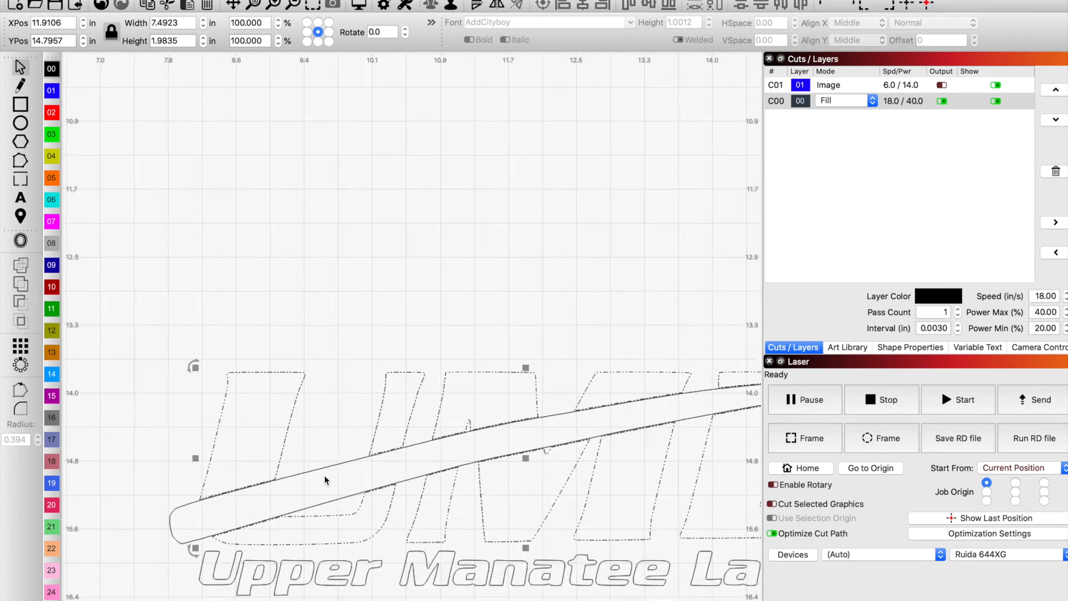
scroll(529, 446, up, 7)
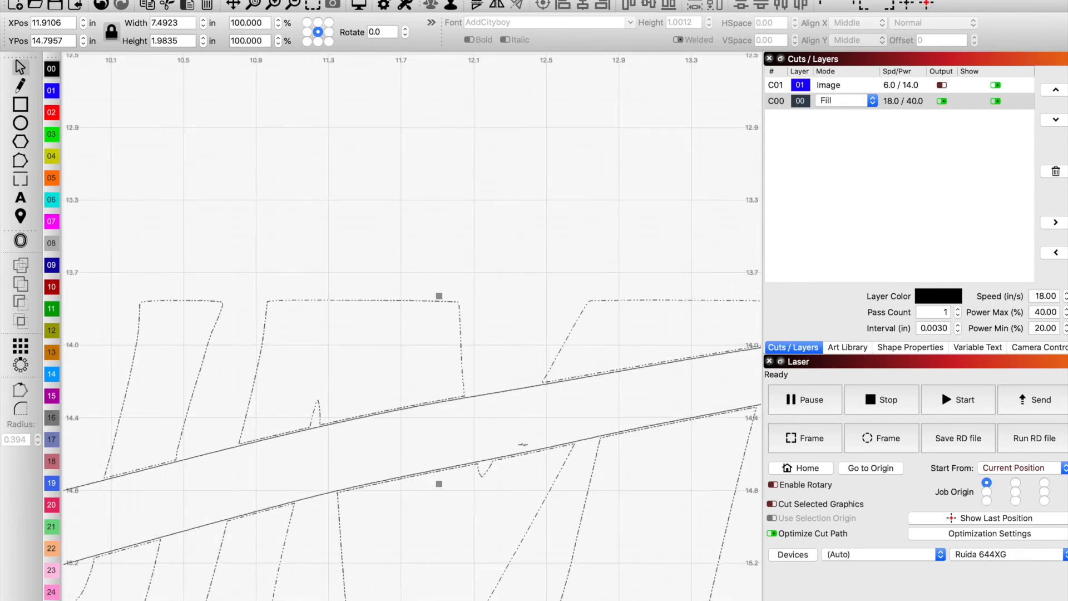
scroll(478, 481, down, 5)
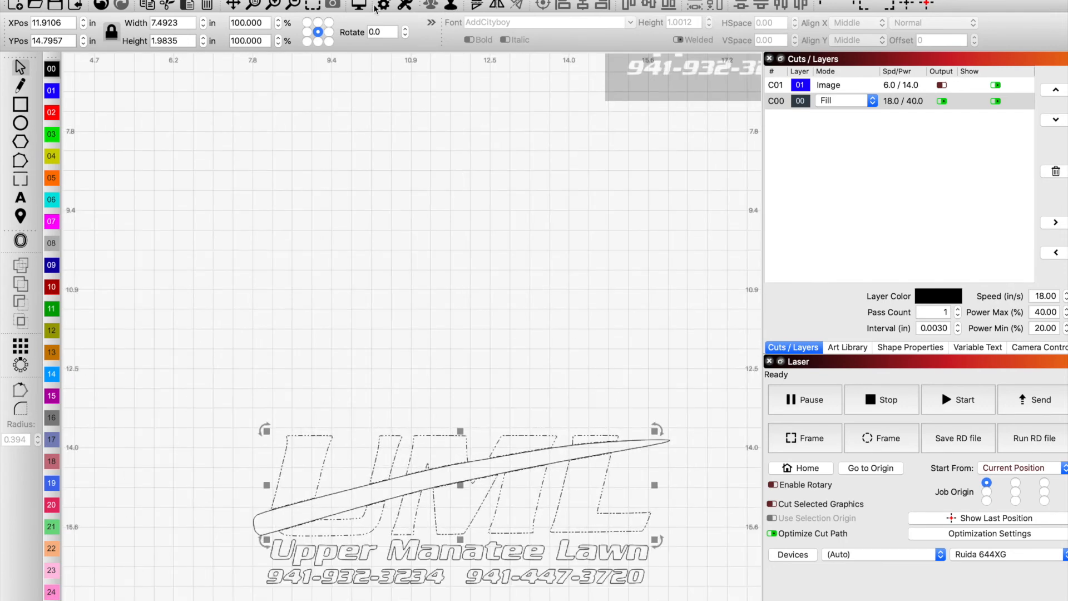
click(359, 7)
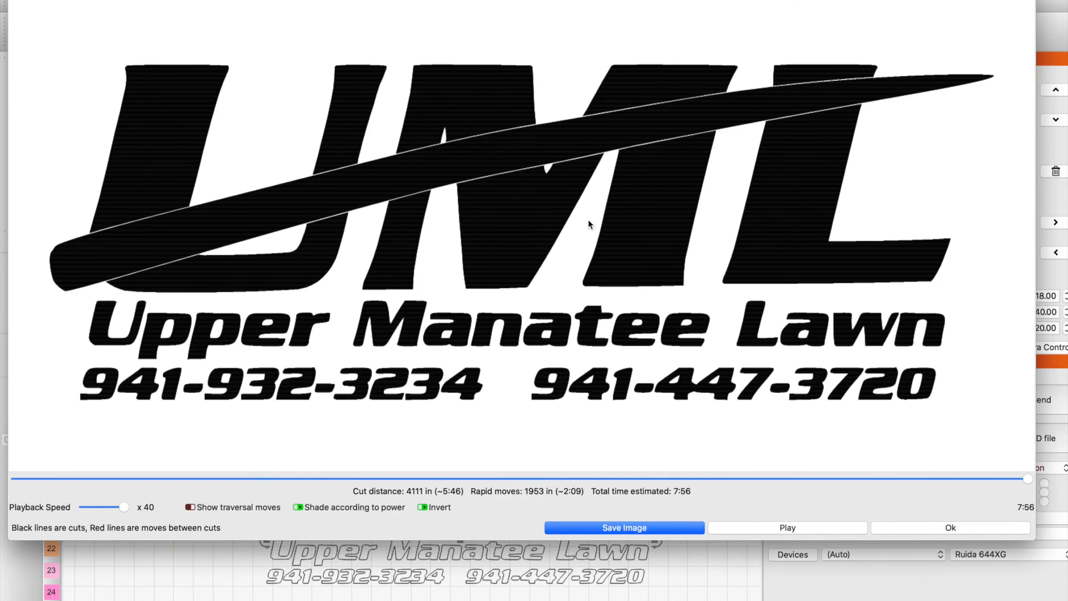
scroll(588, 222, down, 2)
scroll(545, 194, up, 5)
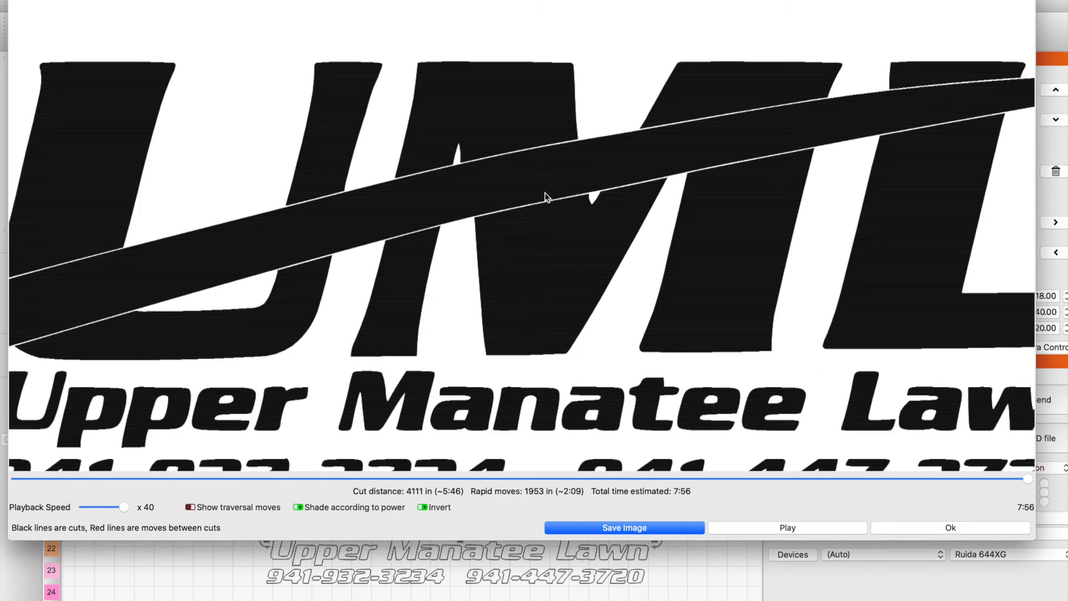
scroll(546, 197, down, 4)
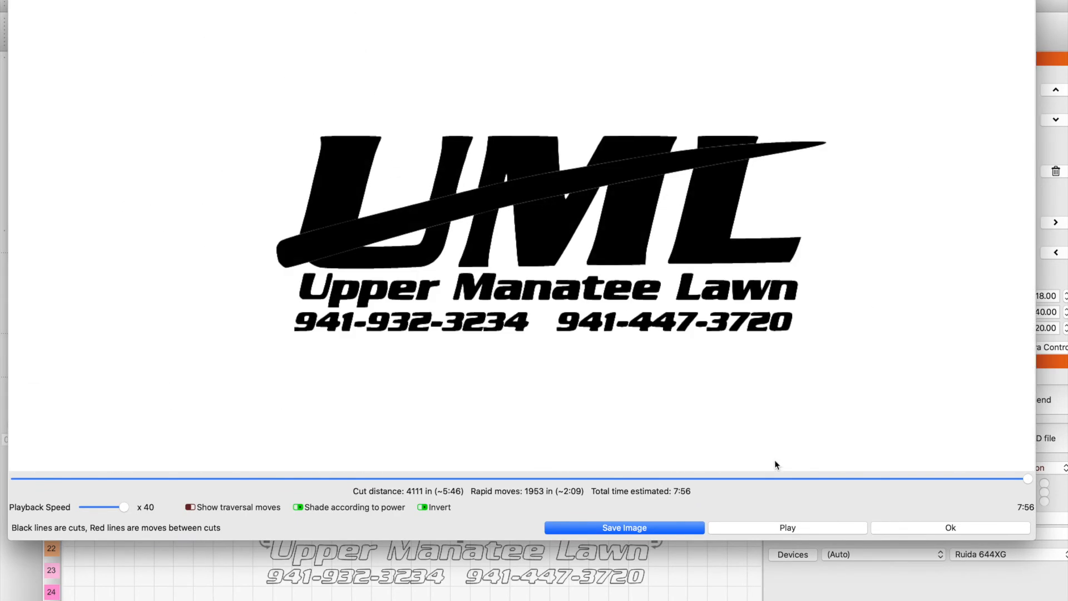
click(922, 523)
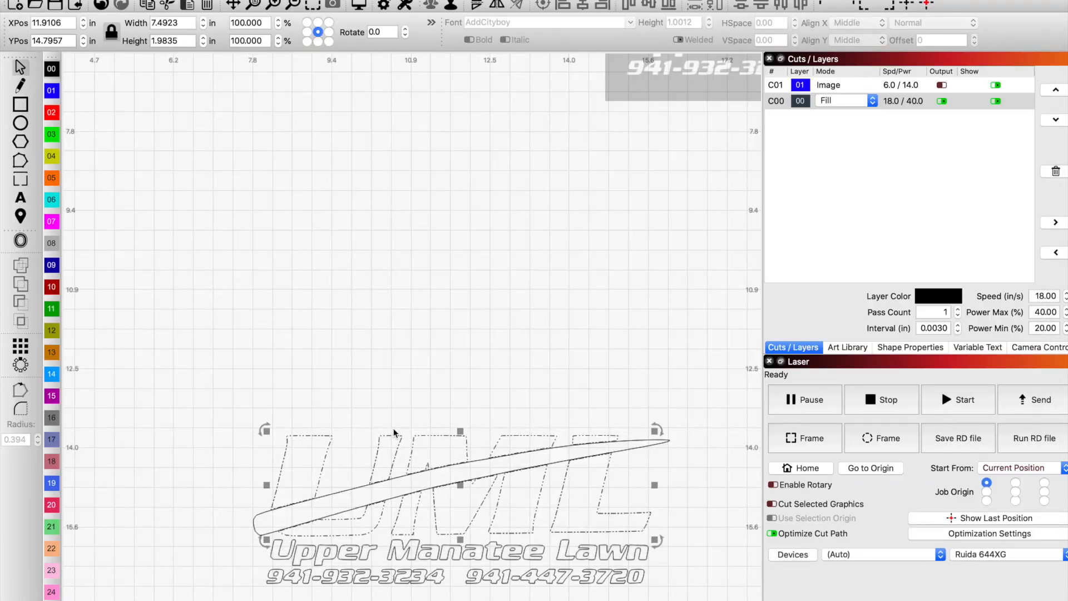
- Offset the swoosh inward by 0.02 in with round corners, keeping the original outline
click(460, 482)
scroll(456, 477, up, 4)
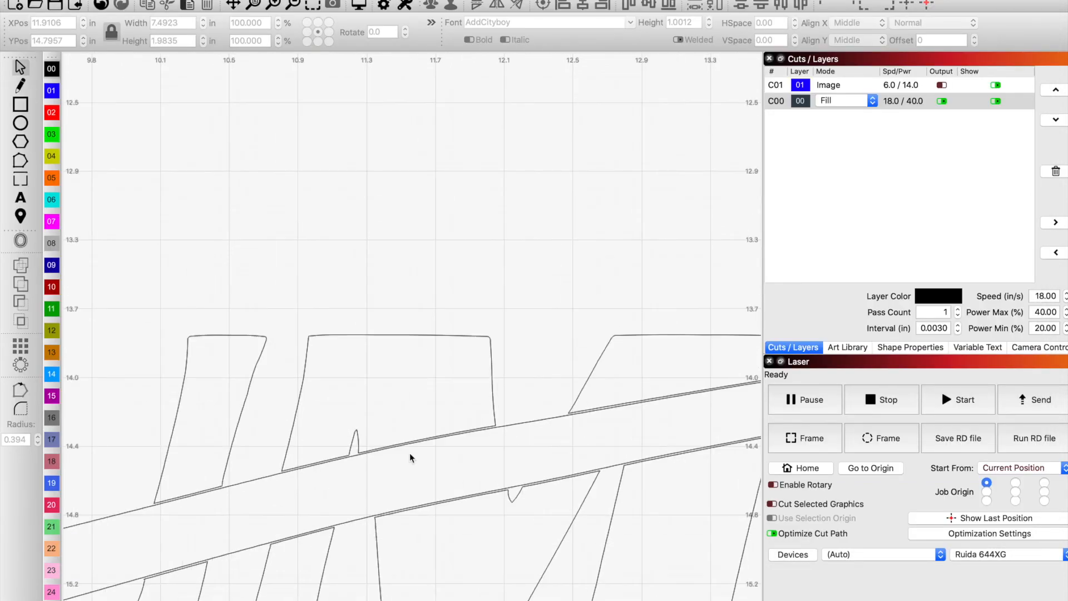
click(358, 453)
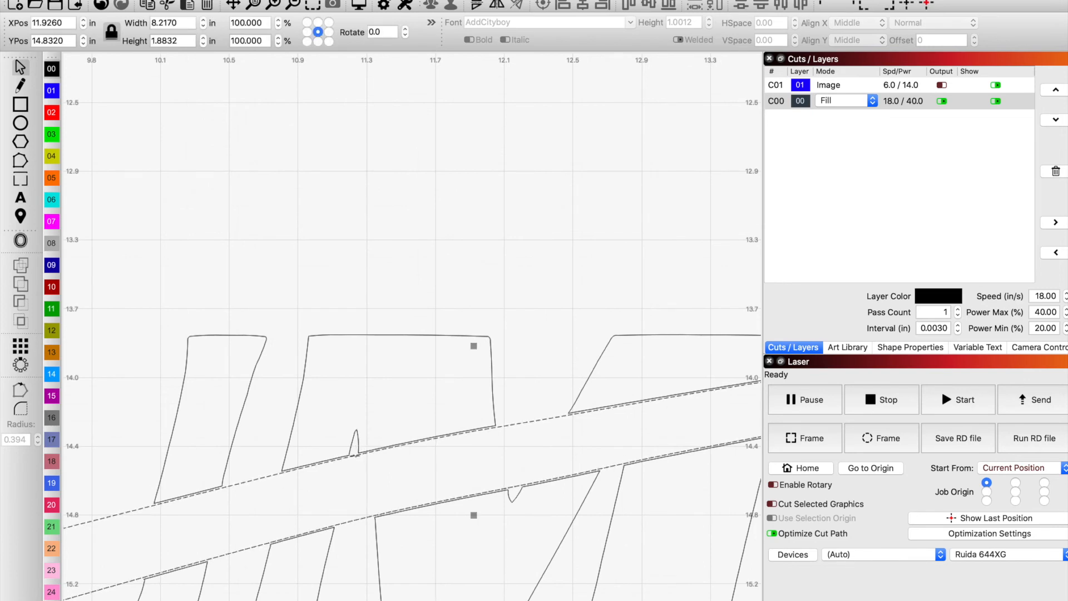
click(20, 241)
click(440, 215)
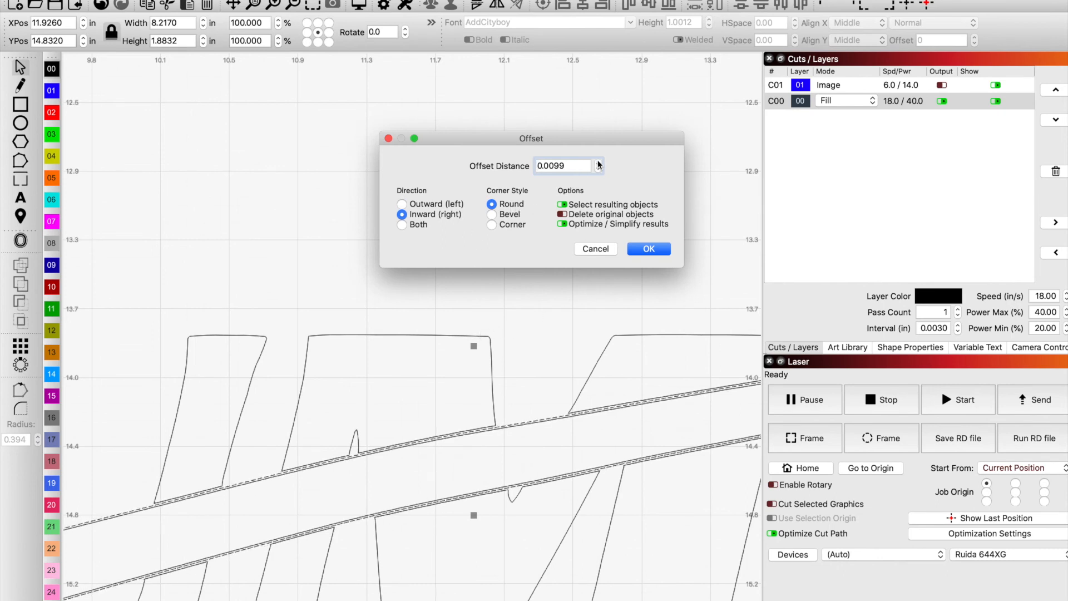
click(598, 162)
click(567, 165)
drag(568, 165, 549, 170)
text(2)
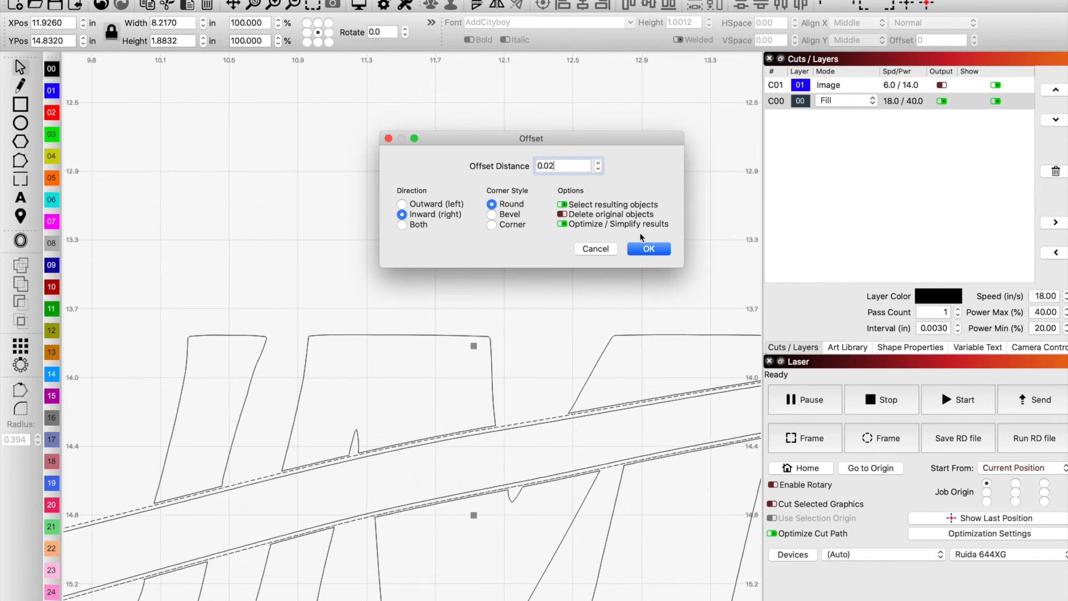
click(649, 248)
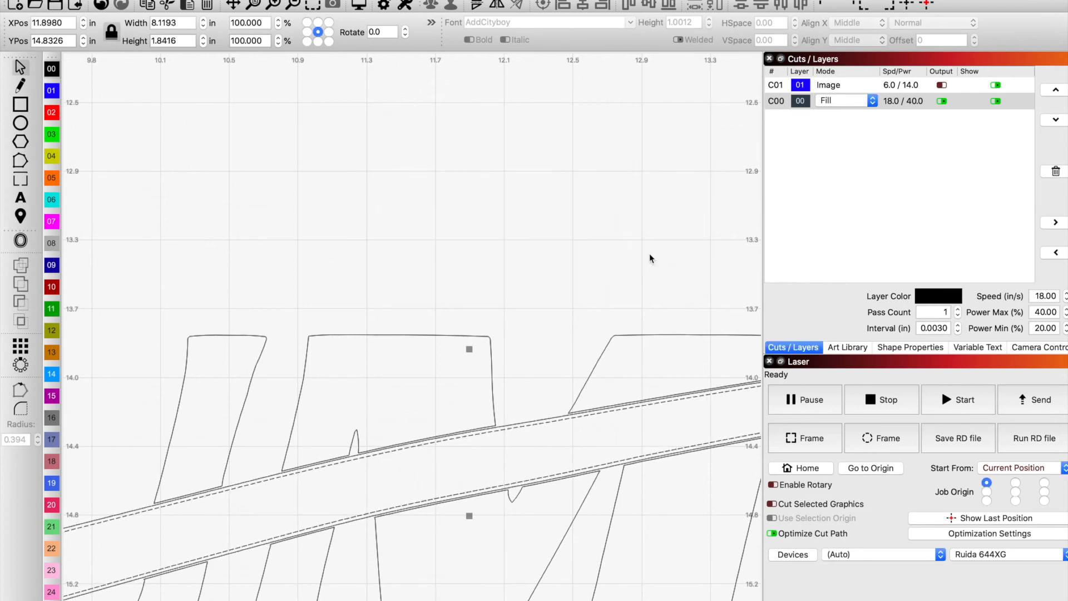
- Preview the engraving to check how the swoosh fills with the added inner outline
scroll(560, 309, down, 2)
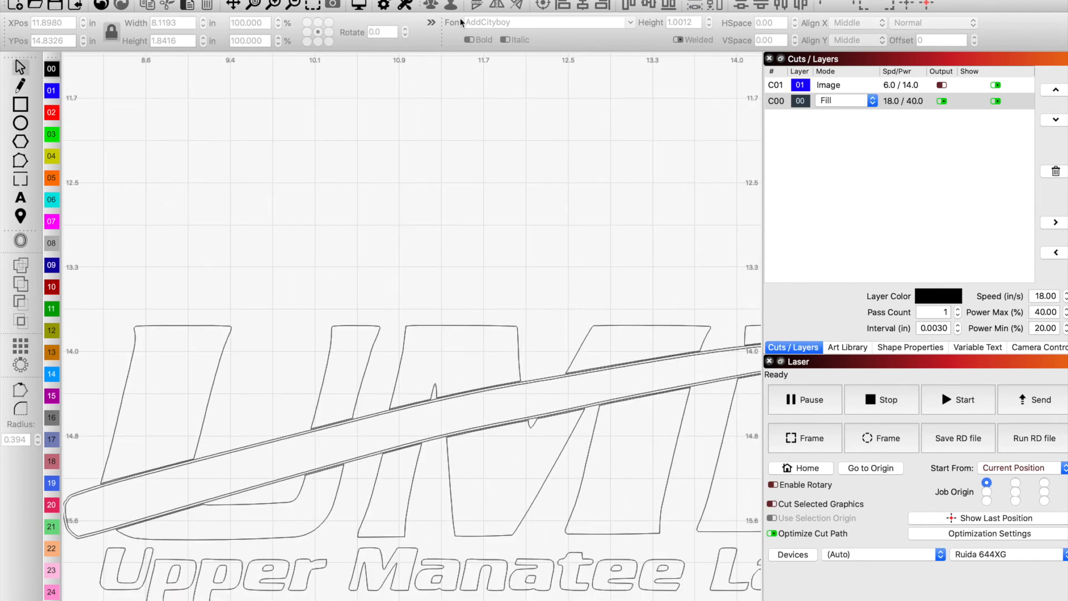
click(362, 9)
scroll(553, 266, down, 3)
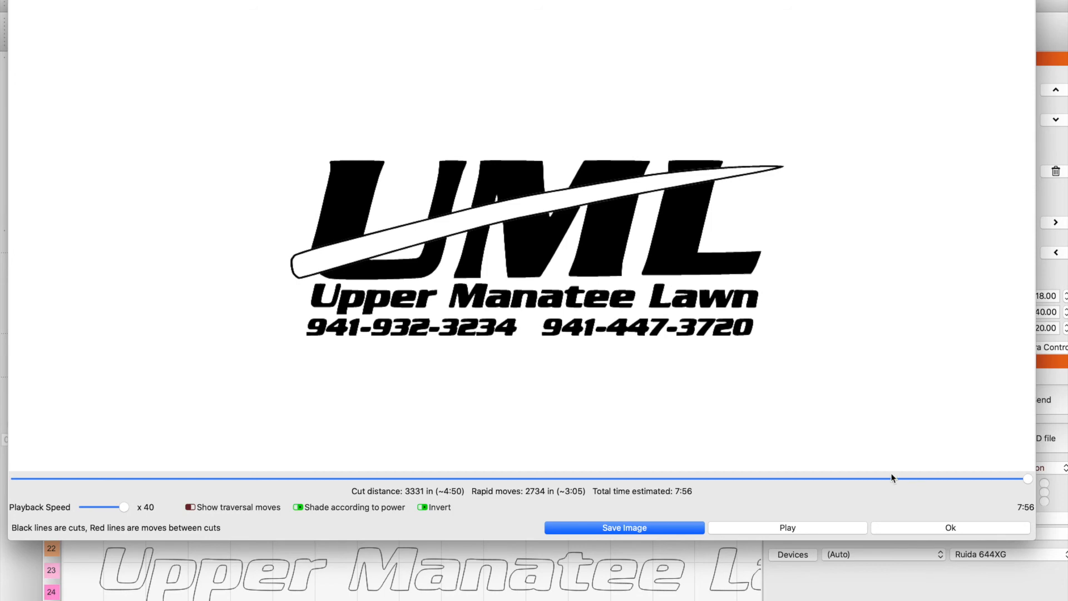
click(949, 527)
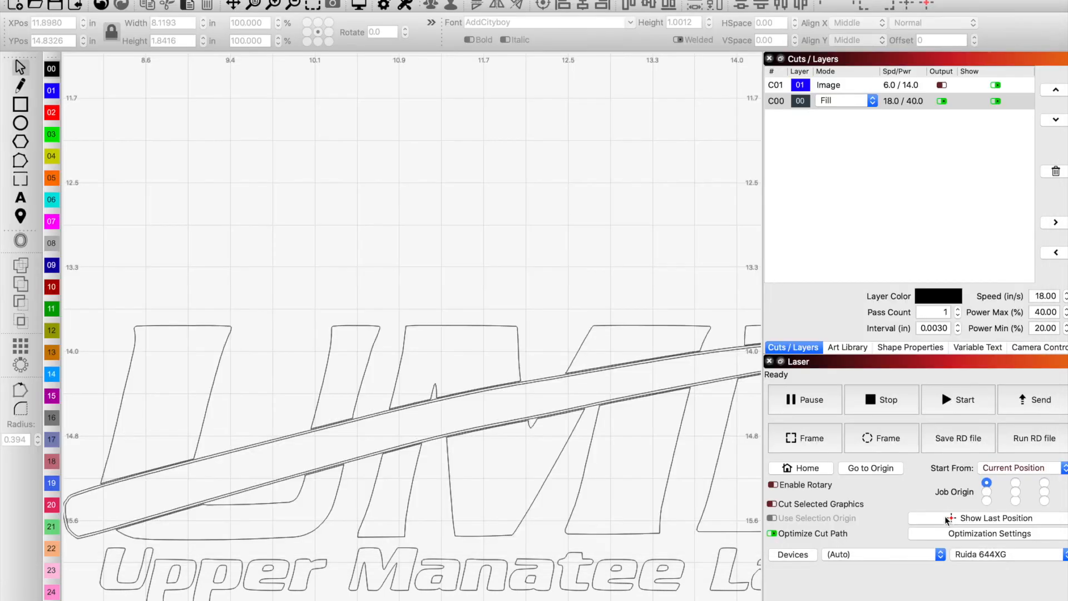
- Delete the inner offset outline of the swoosh
scroll(514, 379, down, 1)
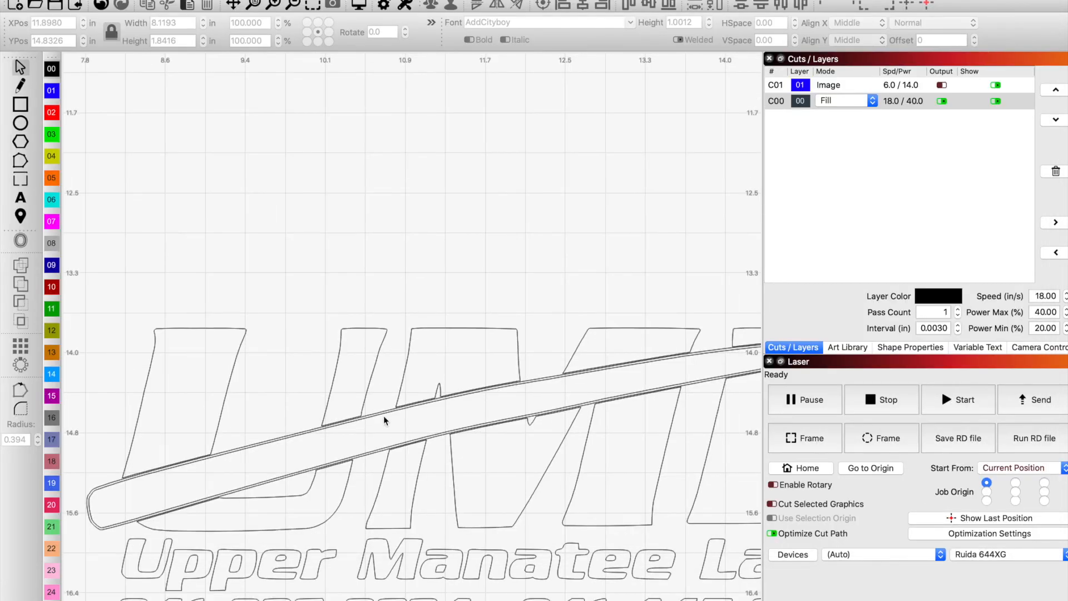
click(384, 417)
click(383, 414)
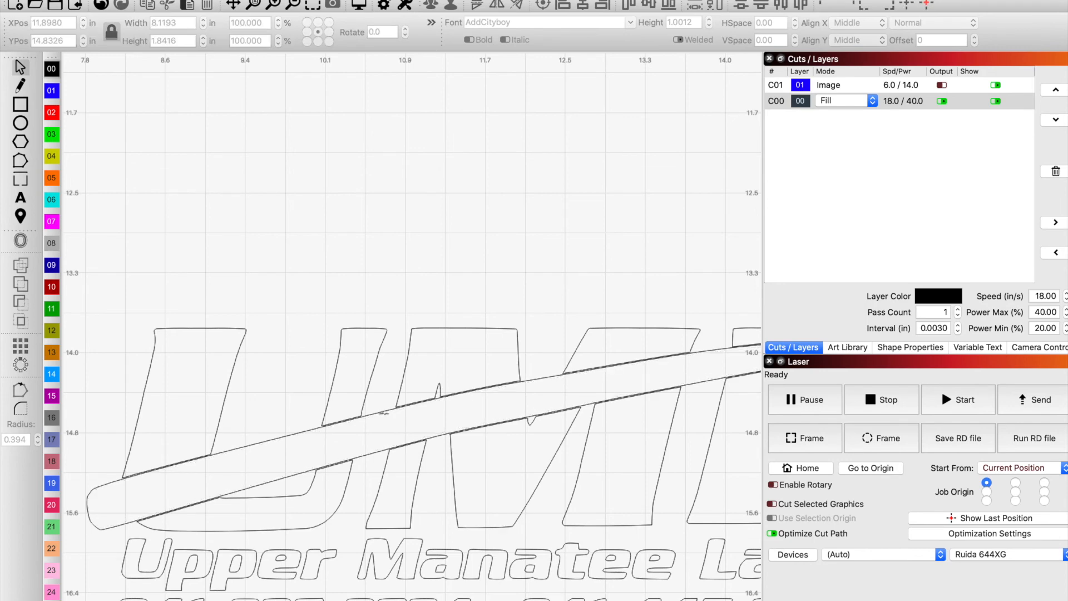
- Offset the UML lettering inward by 0.02 in with round corners, keeping the original outlines
scroll(381, 410, down, 3)
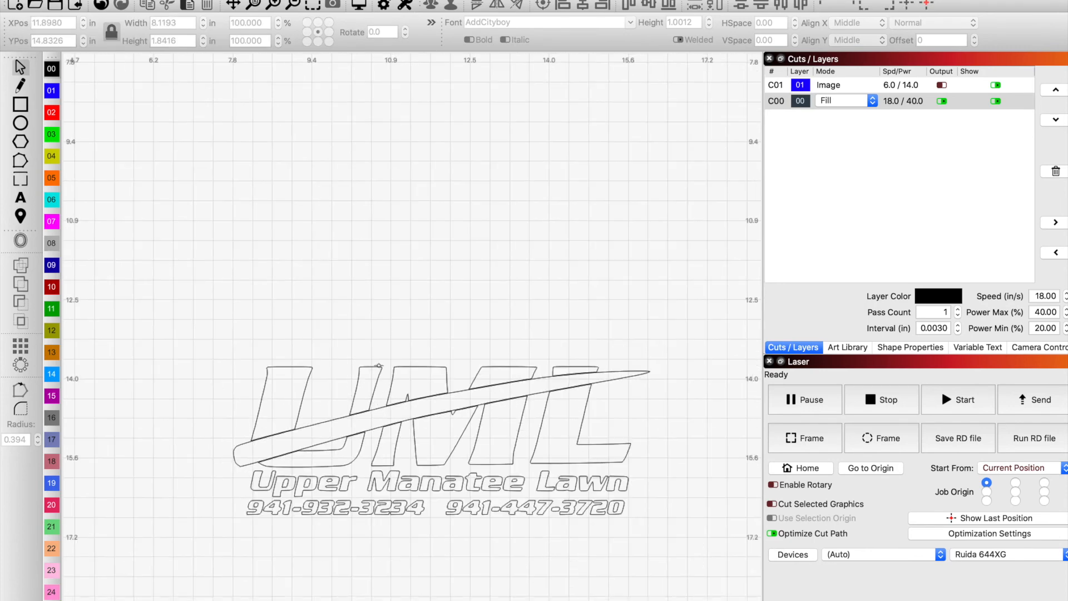
click(379, 374)
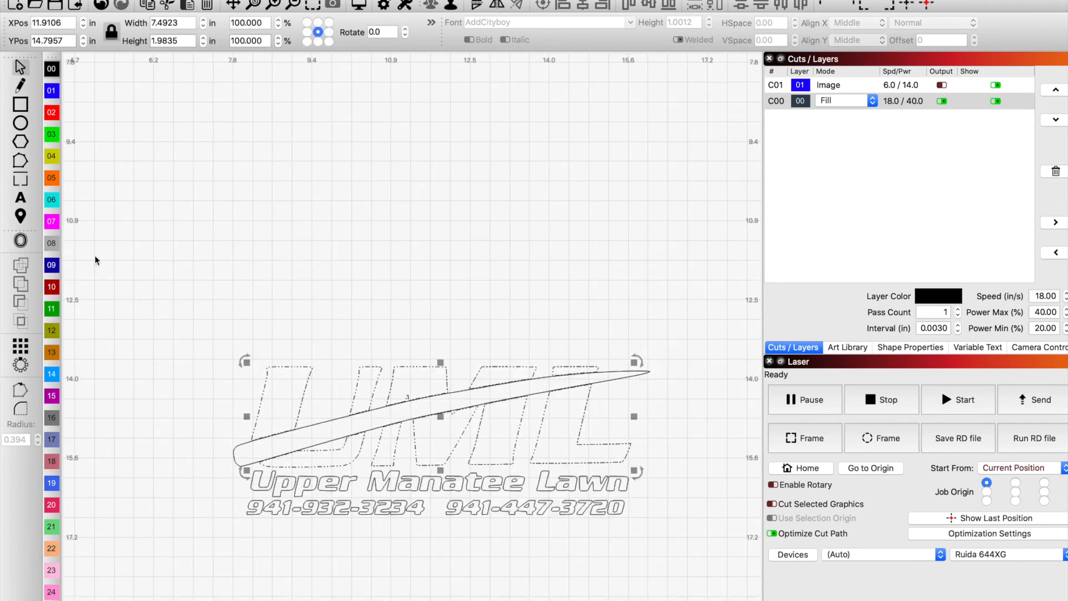
click(20, 240)
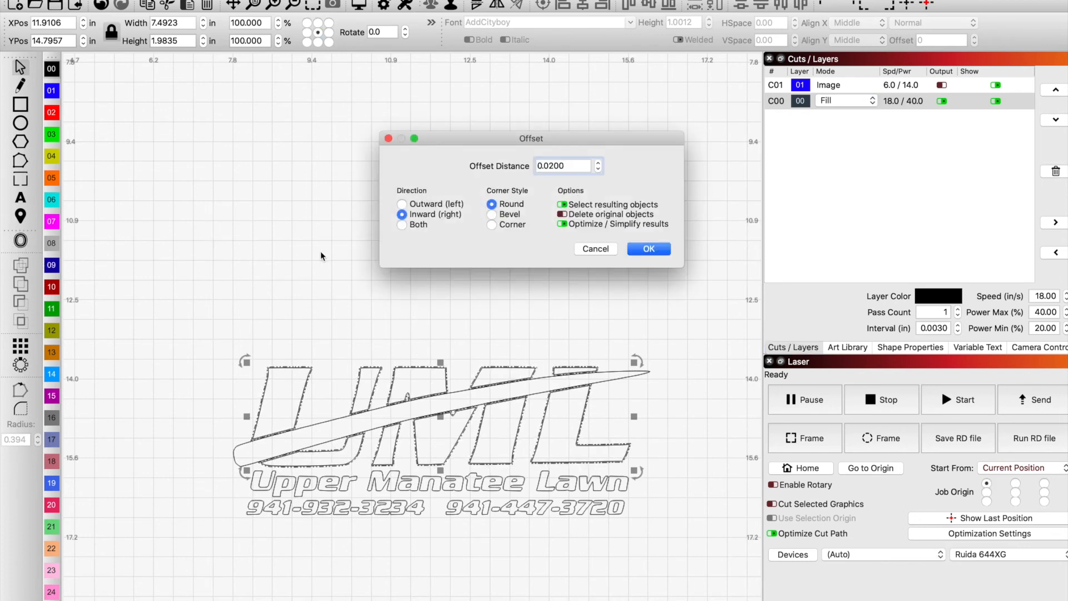
click(650, 249)
click(451, 7)
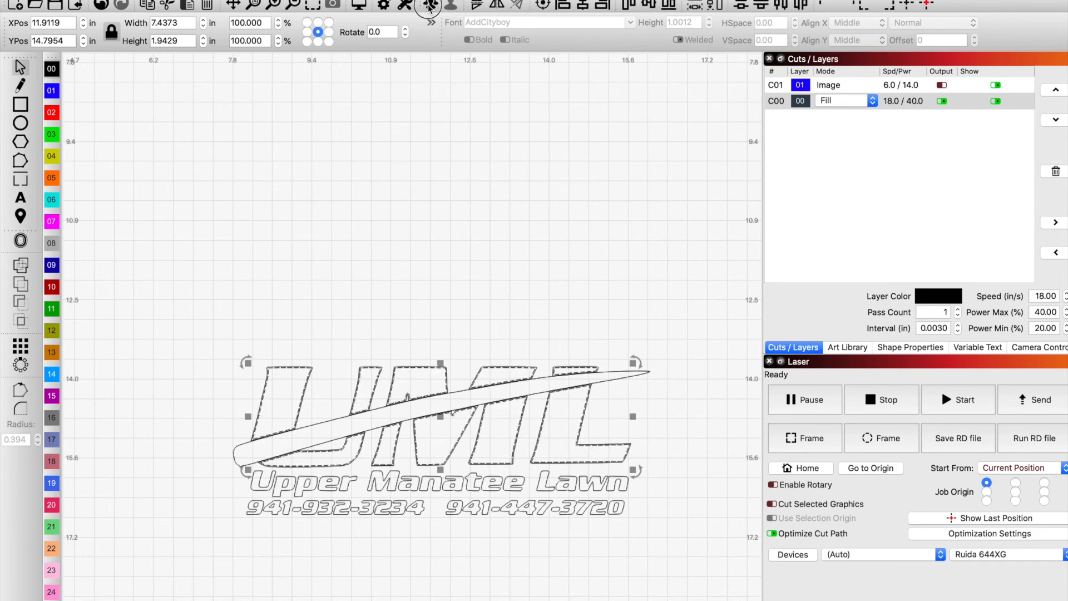
- Preview the engraving to check the outlined UML lettering against the filled swoosh
click(364, 11)
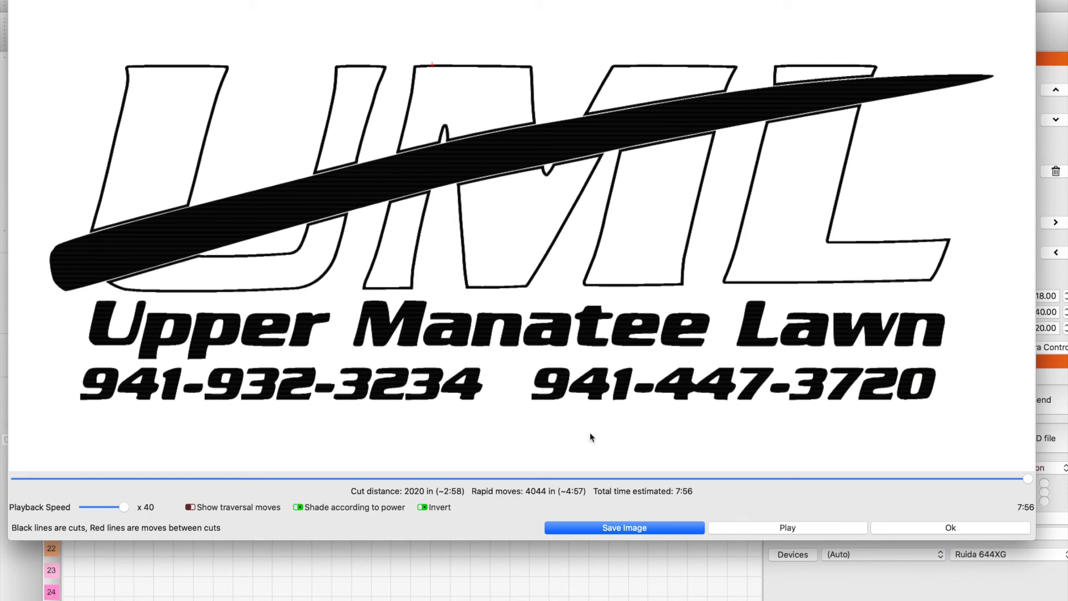
click(934, 527)
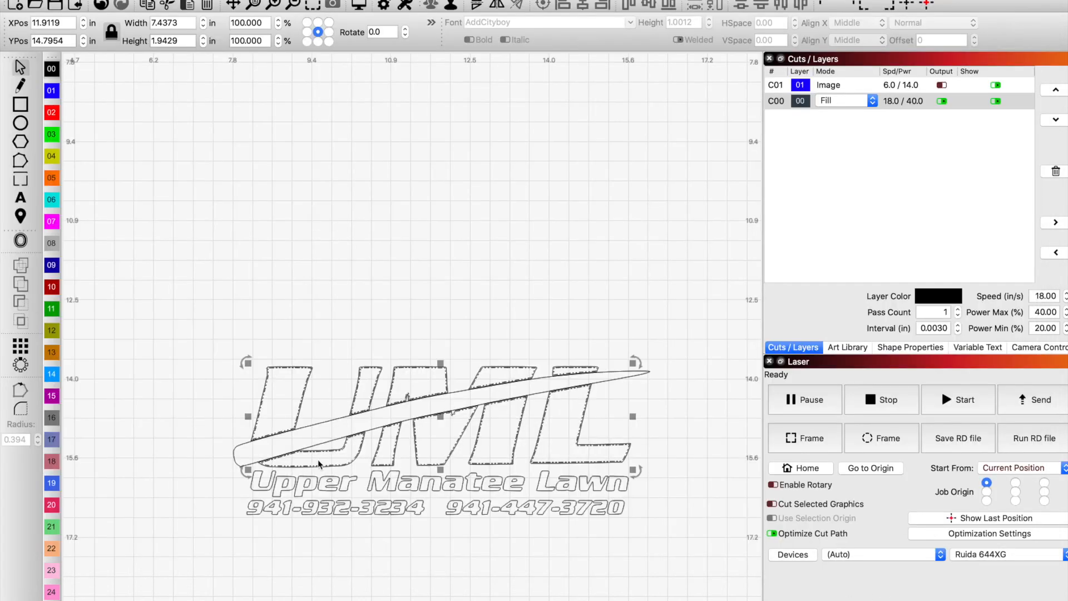
- Duplicate the complete vector logo and place the copy above the original
drag(642, 338, 194, 526)
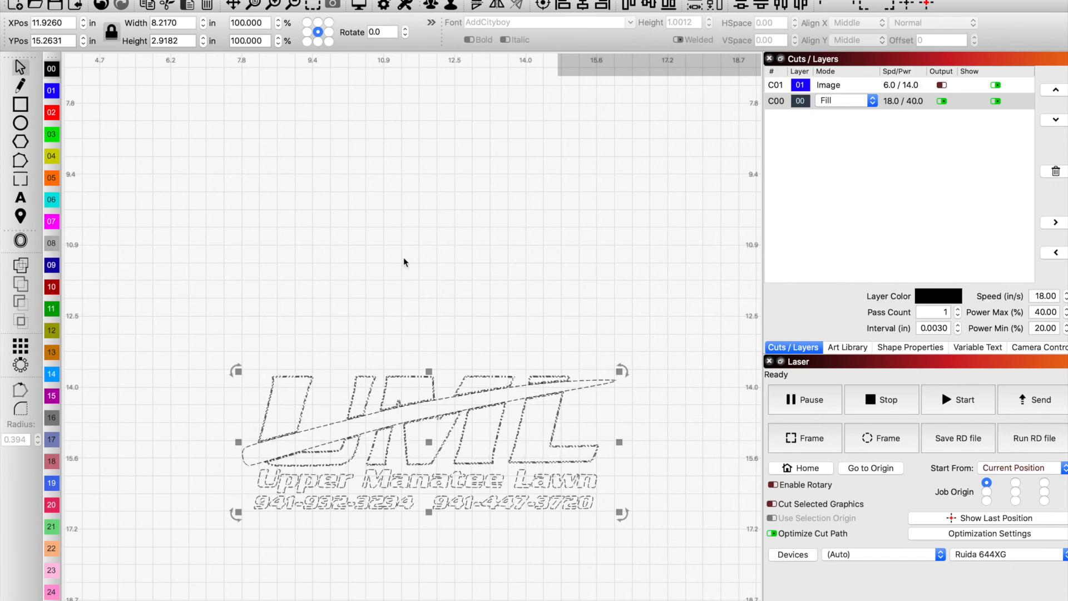
key(super+c)
key(super+v)
drag(423, 341, 450, 296)
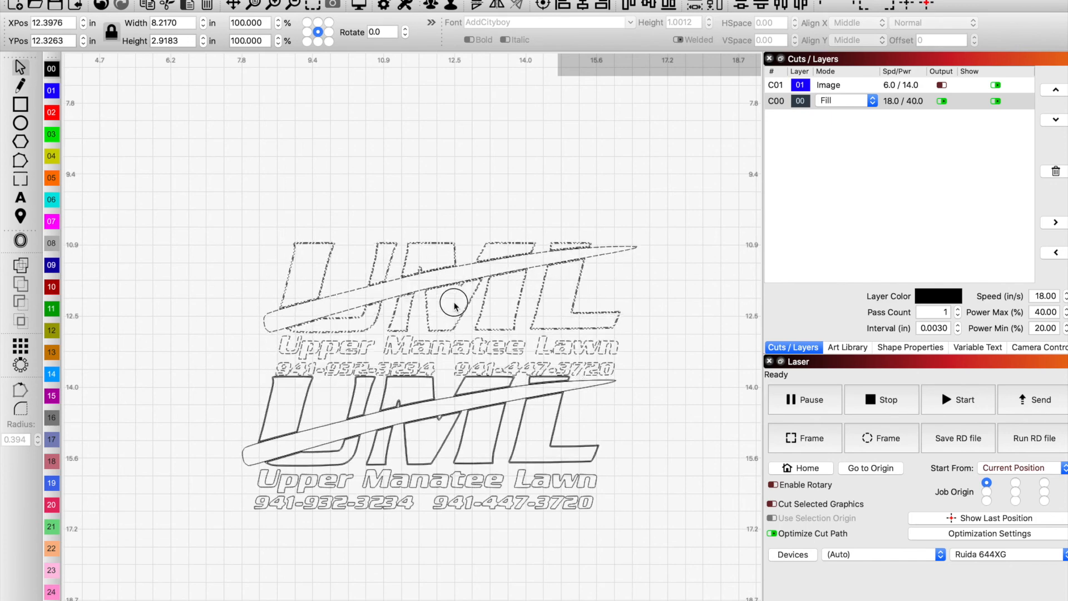
click(631, 400)
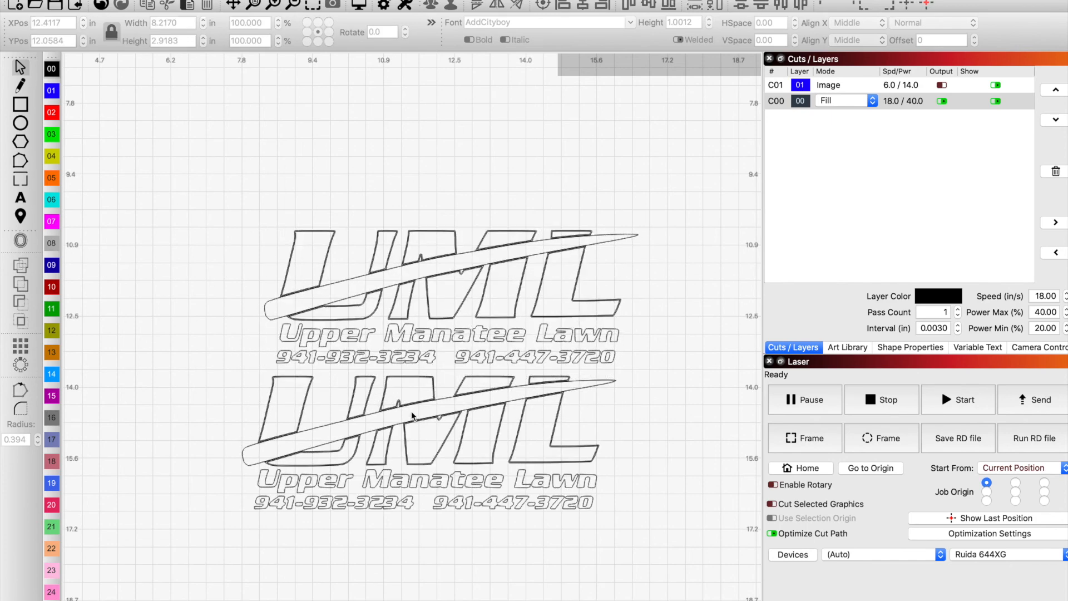
- Delete the inner offset outline of the UML lettering in the lower logo
scroll(320, 437, up, 3)
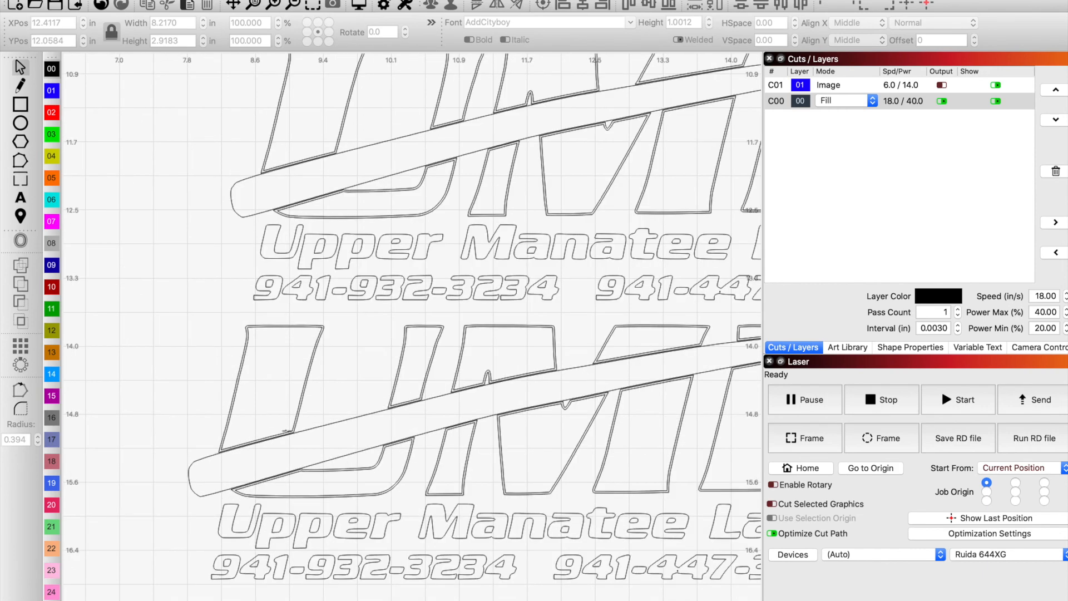
click(285, 431)
scroll(287, 433, up, 5)
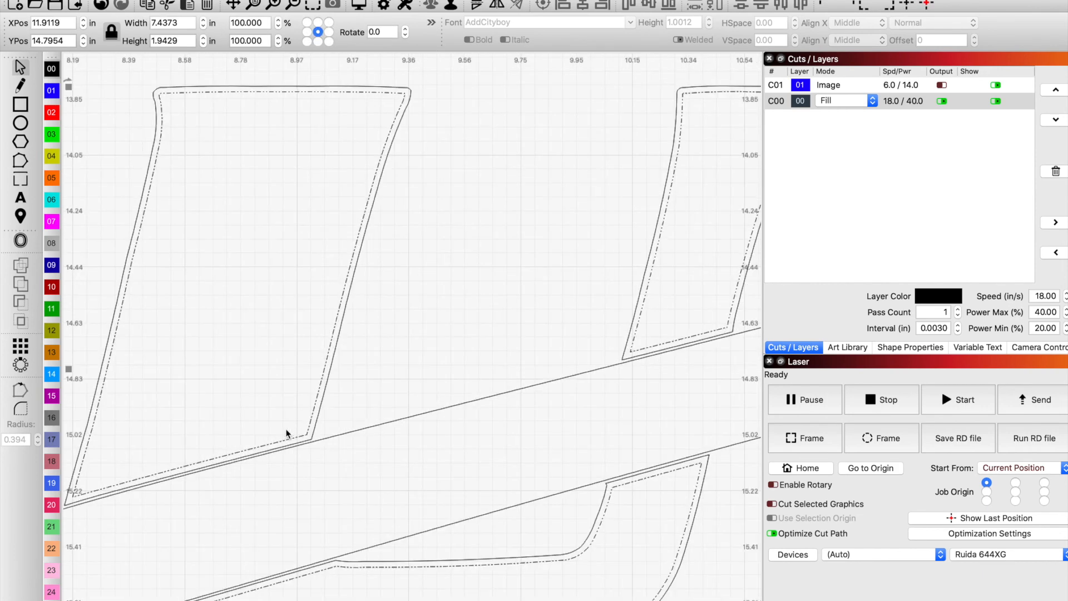
click(291, 429)
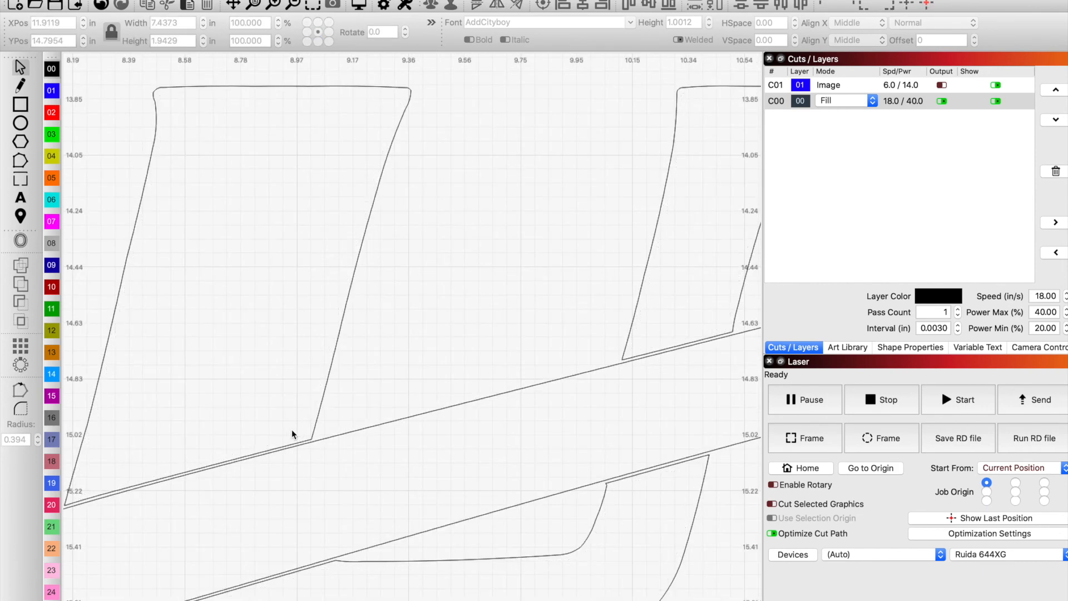
- Offset the lower logo's swoosh inward by 0.02 in, keeping its original outline
click(375, 436)
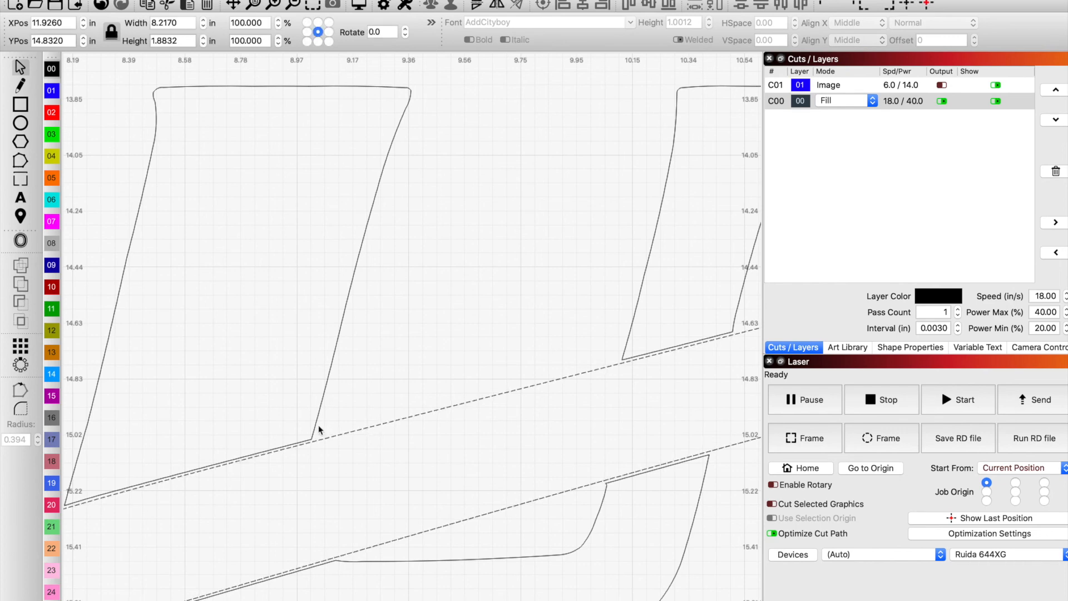
click(20, 241)
click(654, 252)
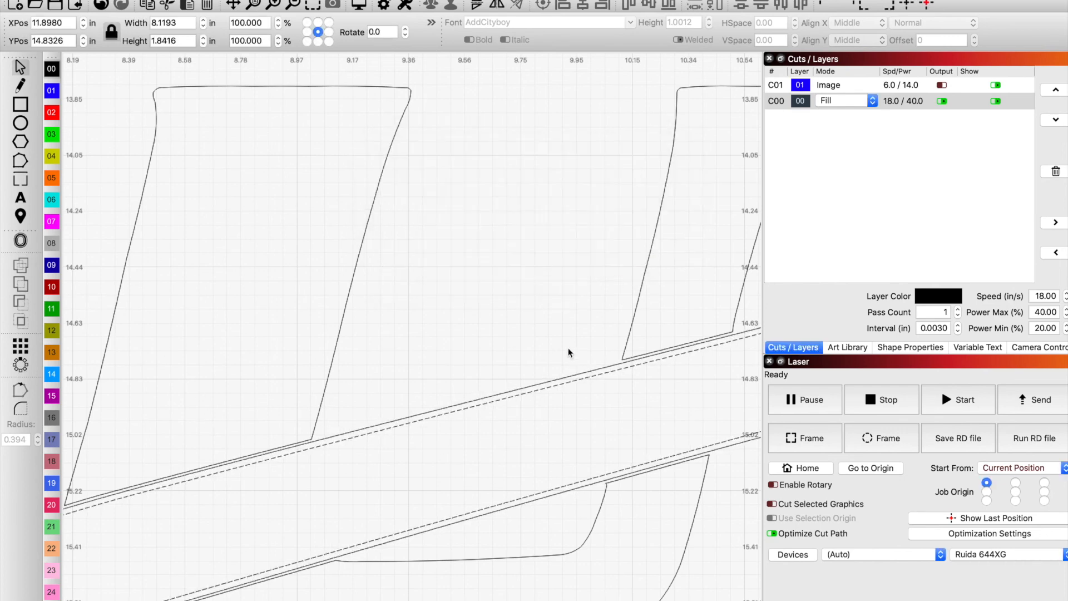
- Preview both logo versions together to compare the outlined lettering with the outlined swoosh
scroll(568, 352, down, 10)
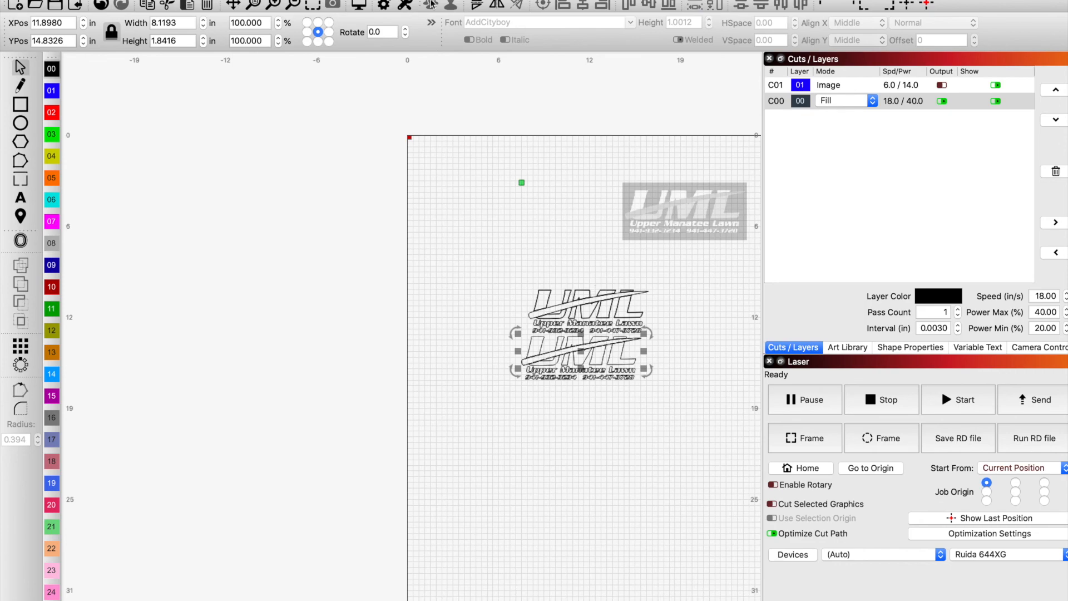
click(359, 7)
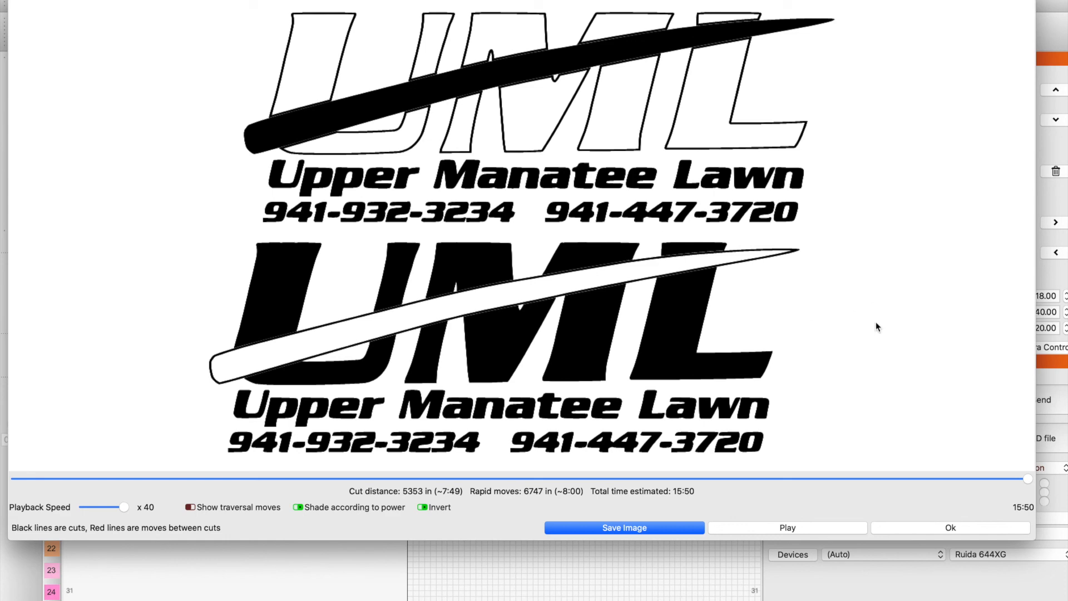
click(927, 527)
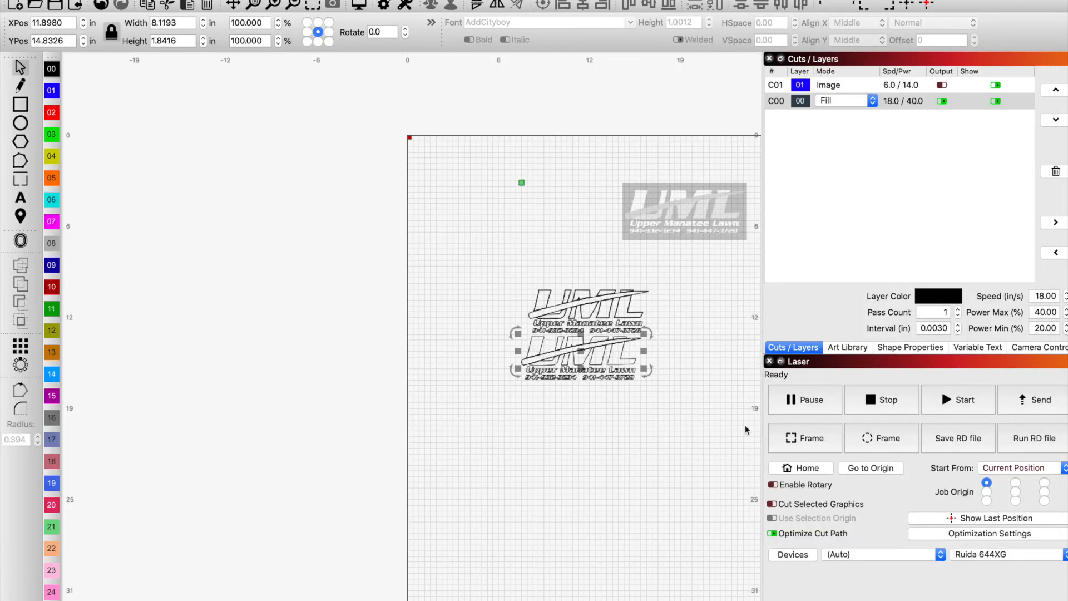
- Move the source logo image below the two vector versions and compare its lettering and swoosh with them
drag(707, 214, 580, 455)
scroll(579, 455, up, 5)
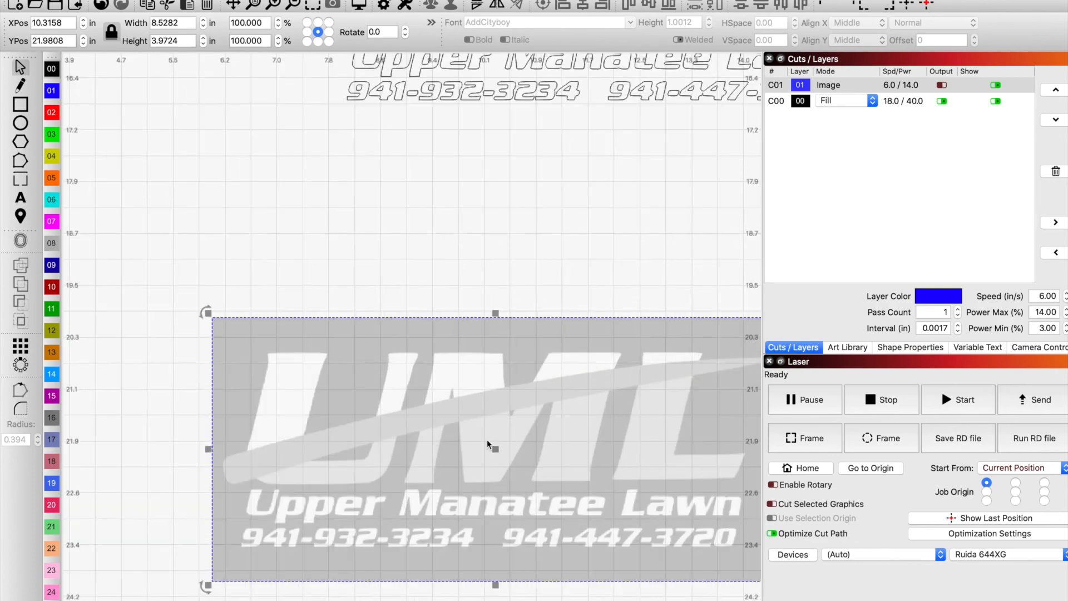
scroll(488, 443, down, 1)
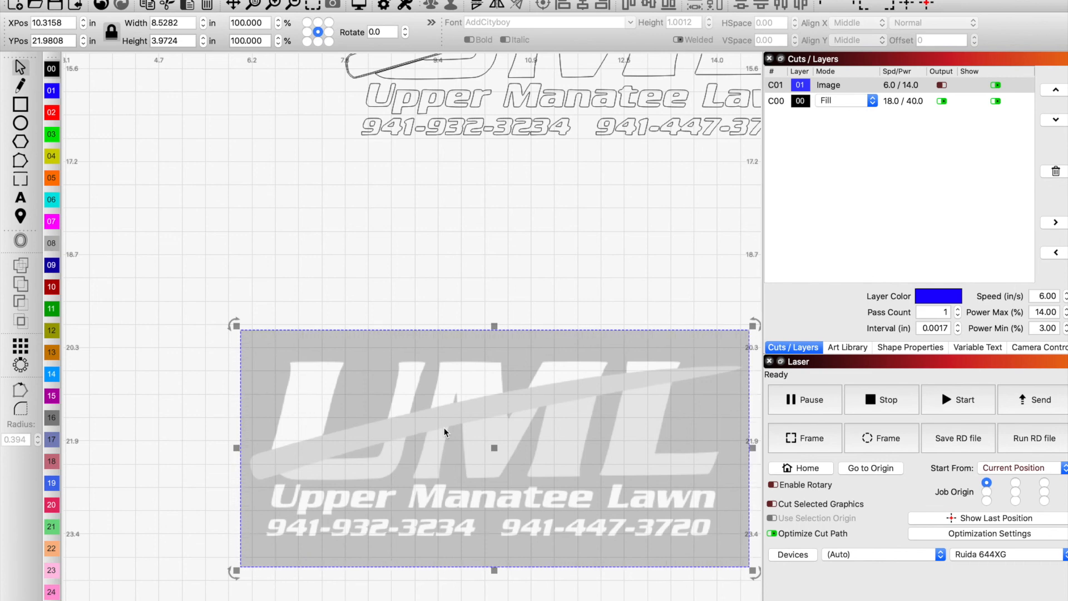
scroll(453, 421, down, 2)
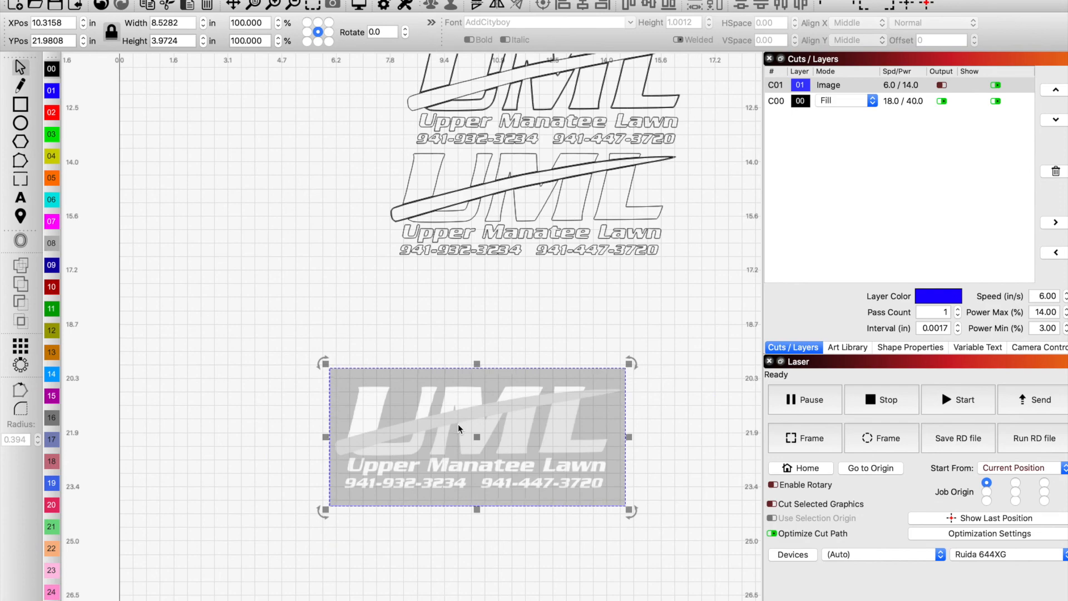
scroll(456, 334, down, 1)
scroll(526, 218, up, 3)
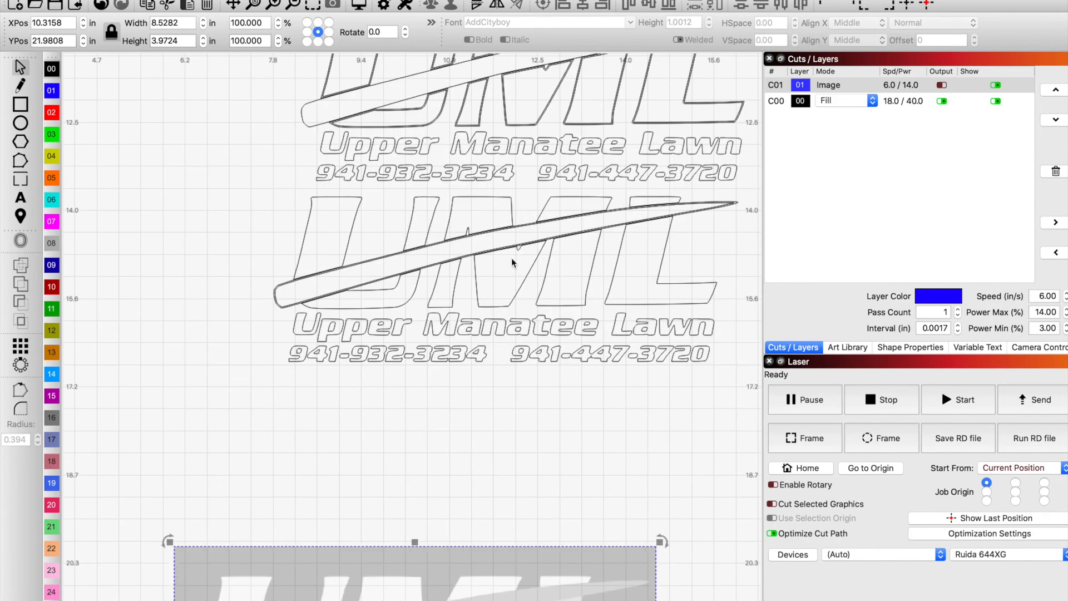
scroll(515, 242, down, 3)
scroll(491, 162, up, 3)
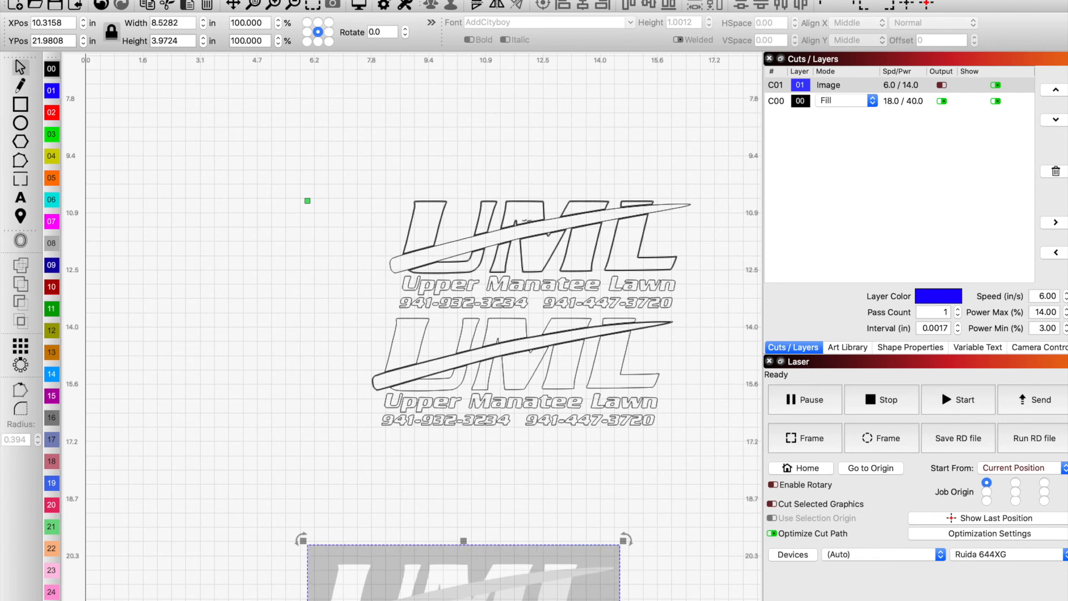